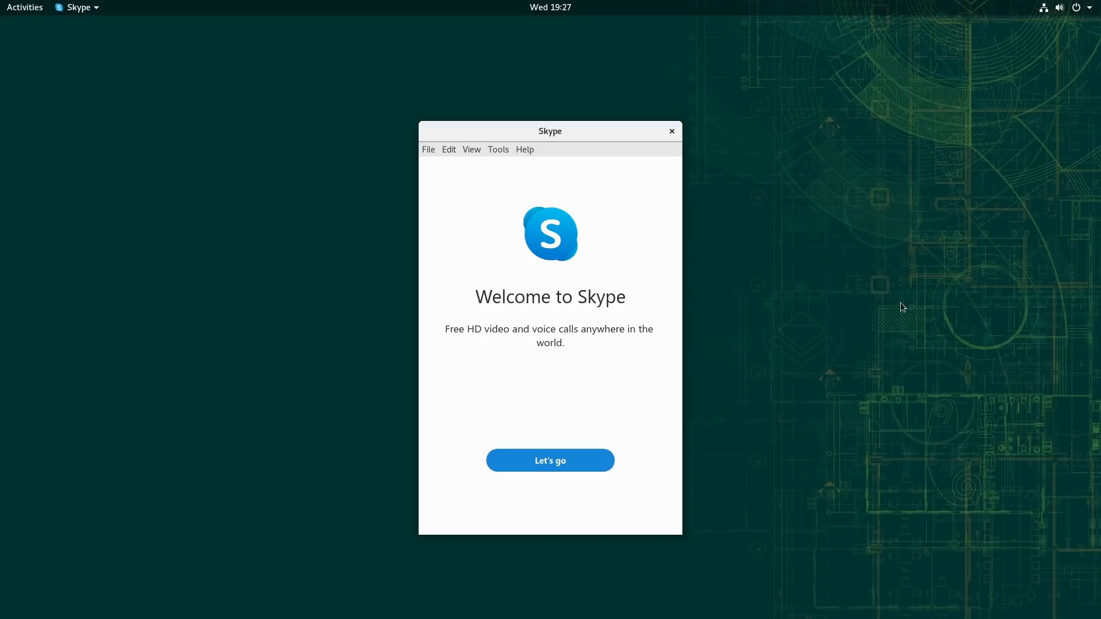
Step: Close the Skype window and review the opensuse user's login activity in the account settings
left_click(672, 131)
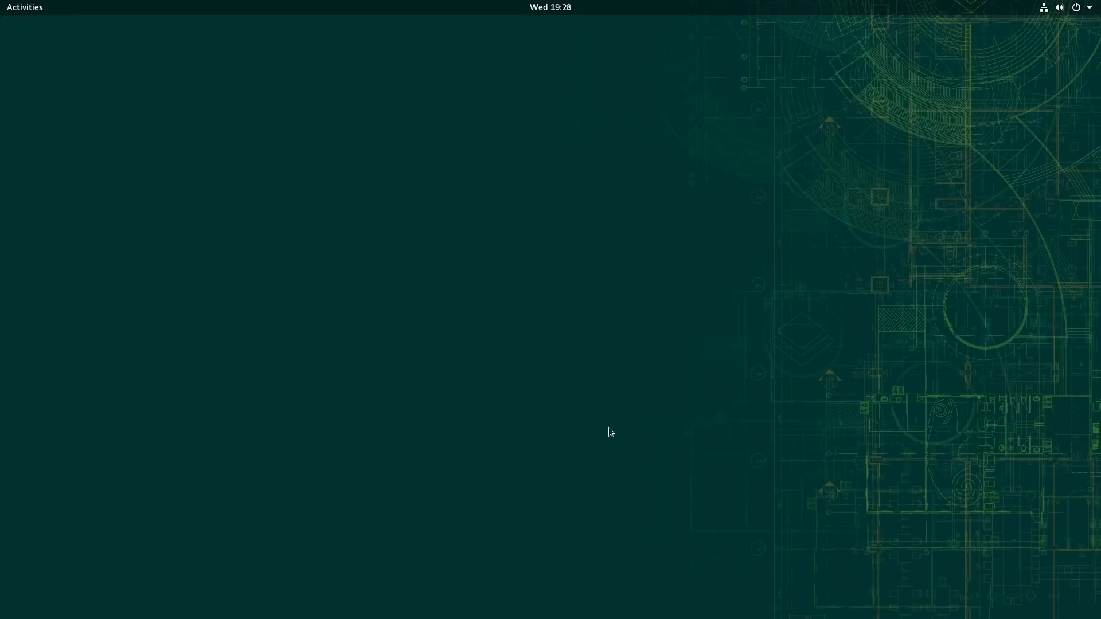
left_click(1088, 8)
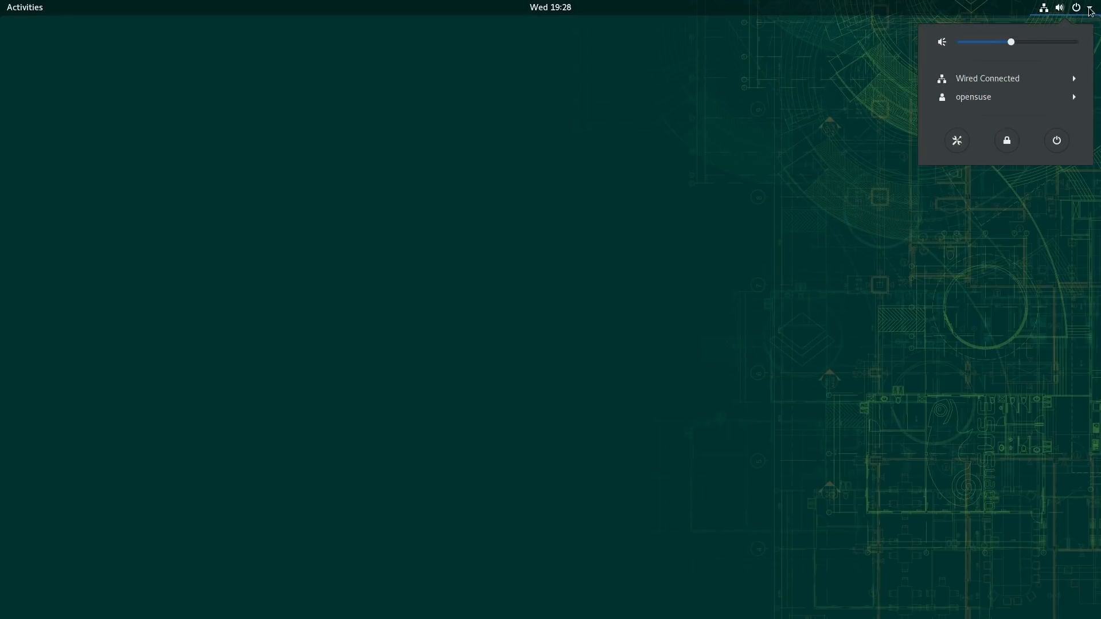
left_click(1001, 97)
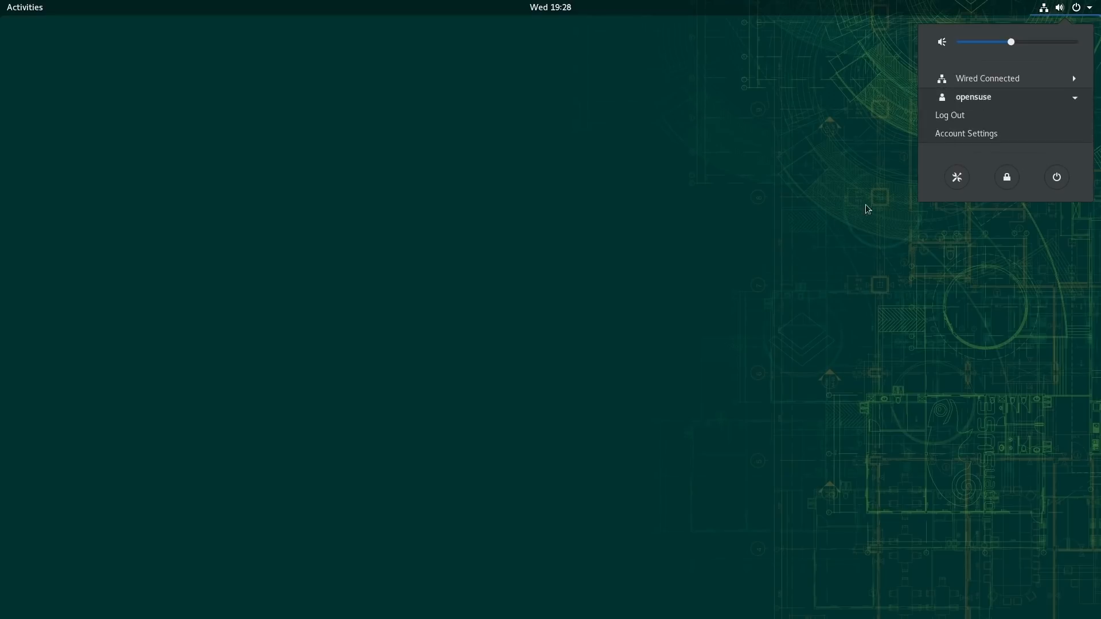
left_click(985, 133)
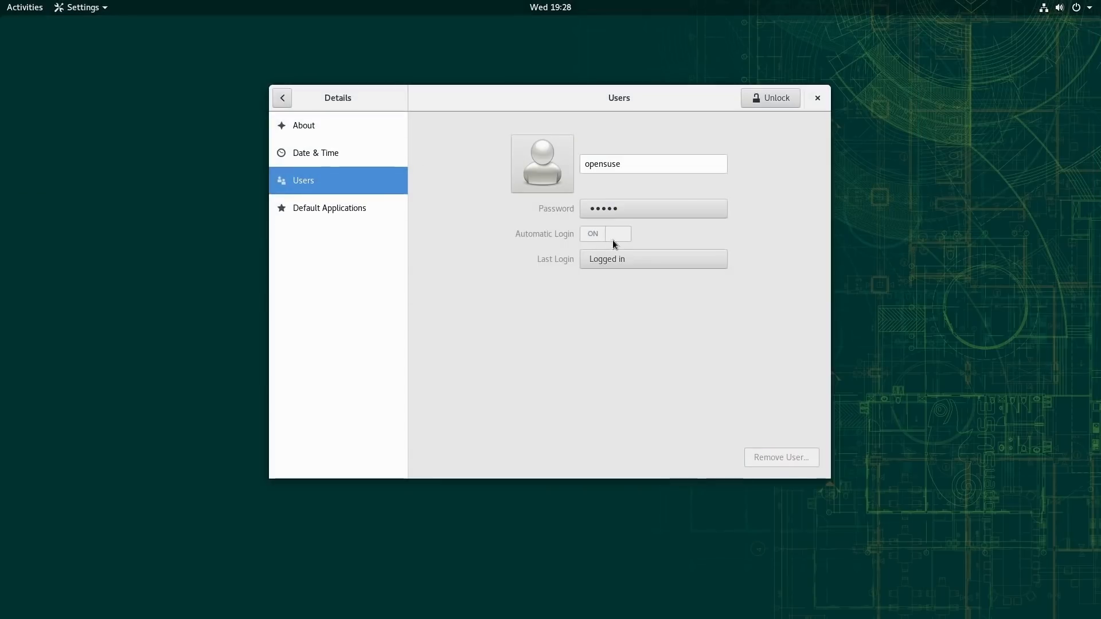
left_click(620, 258)
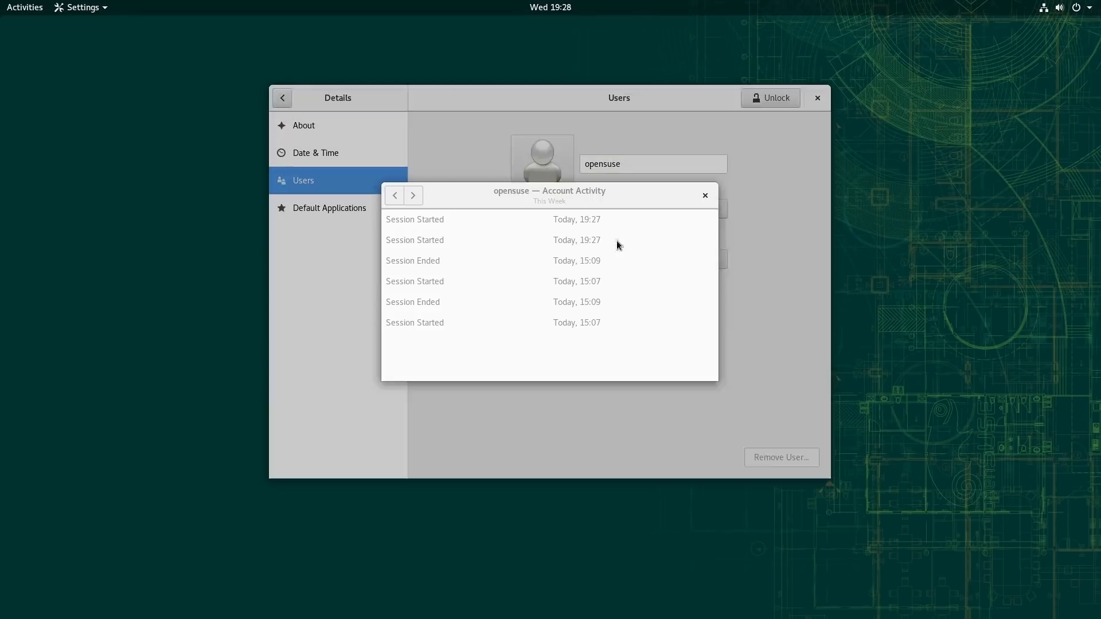
left_click(705, 195)
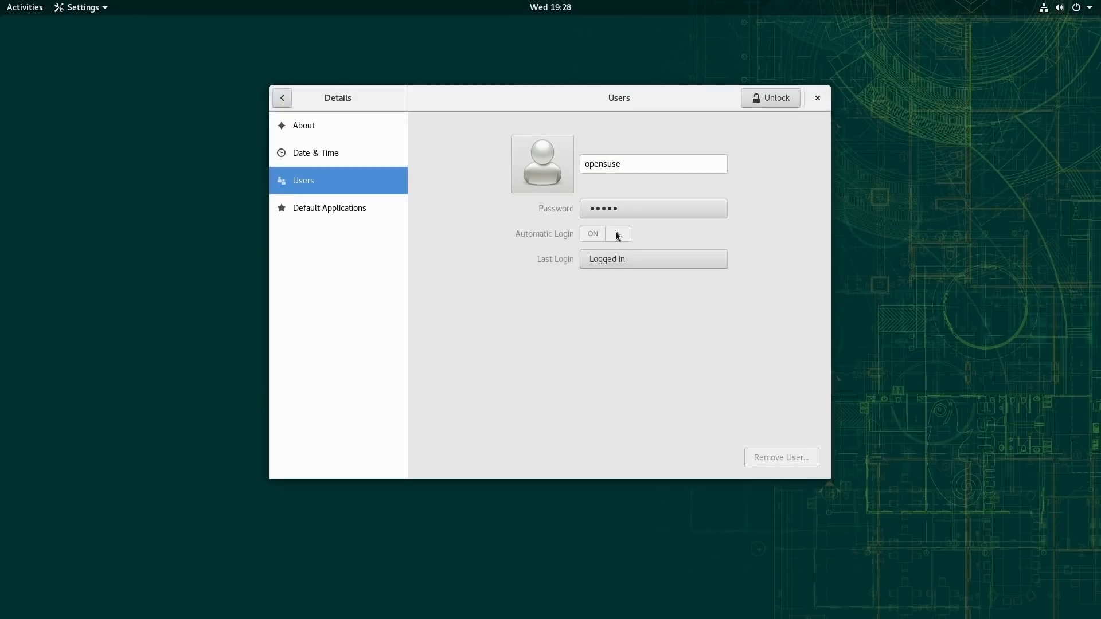
Step: Unlock the user settings with the administrator password, turn off Automatic Login, and close Settings
left_click(778, 102)
type("linux")
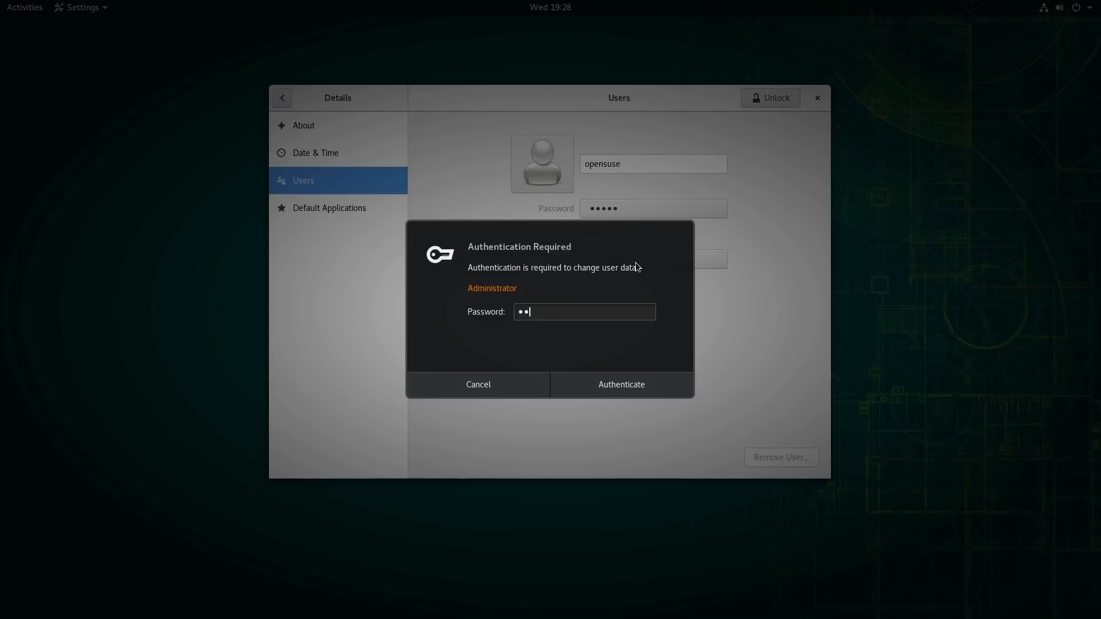
key("Return")
left_click(619, 234)
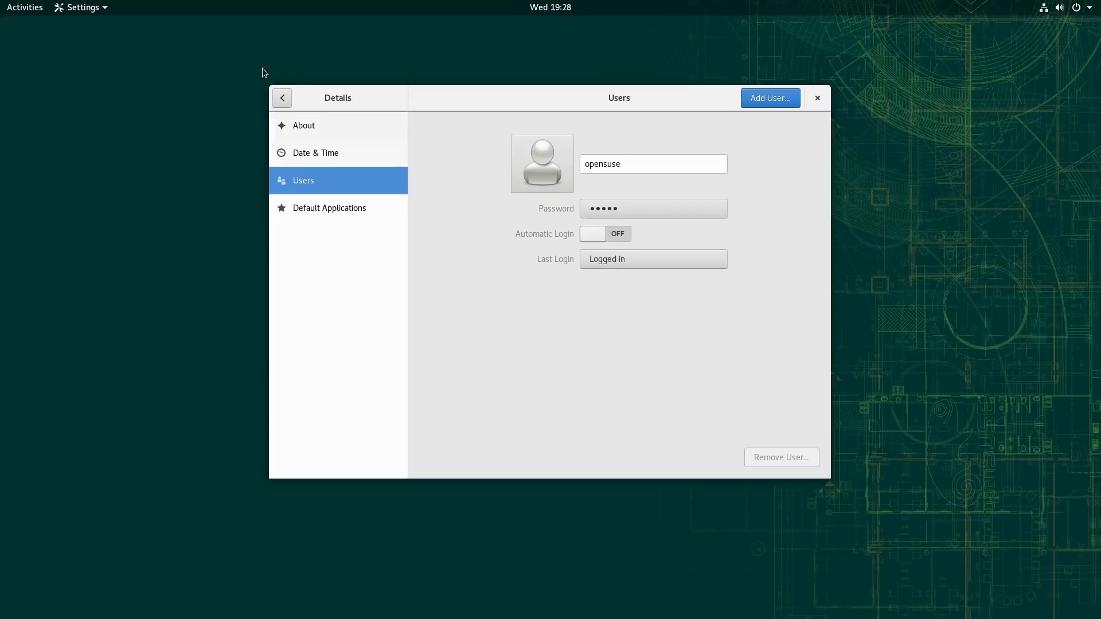
left_click(281, 99)
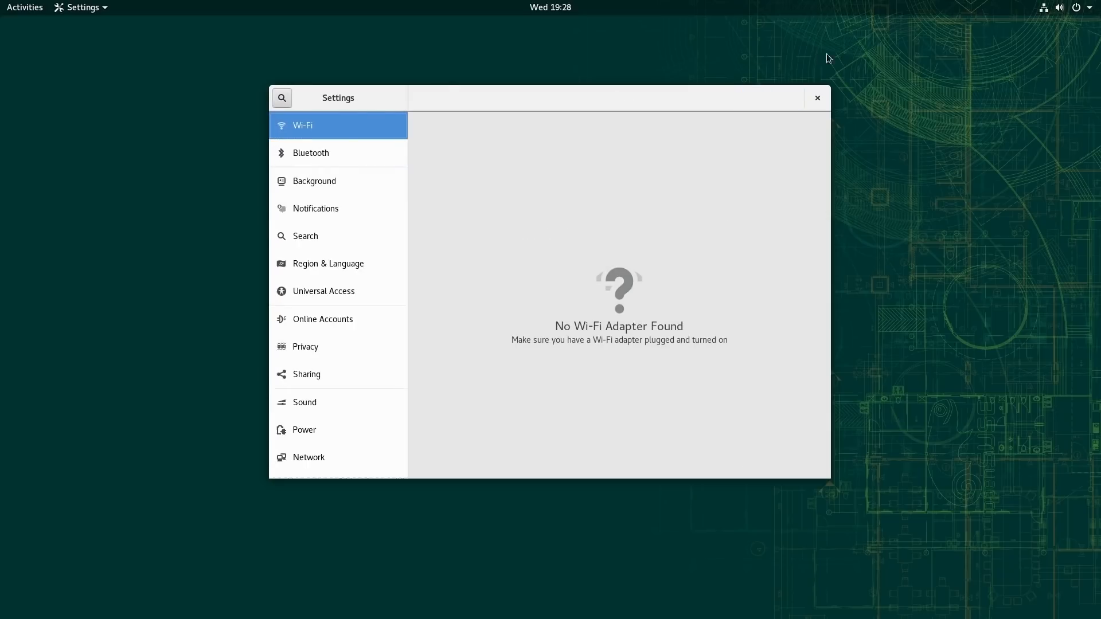
left_click(818, 99)
Step: Log out of the opensuse user session and confirm the logout
left_click(1078, 8)
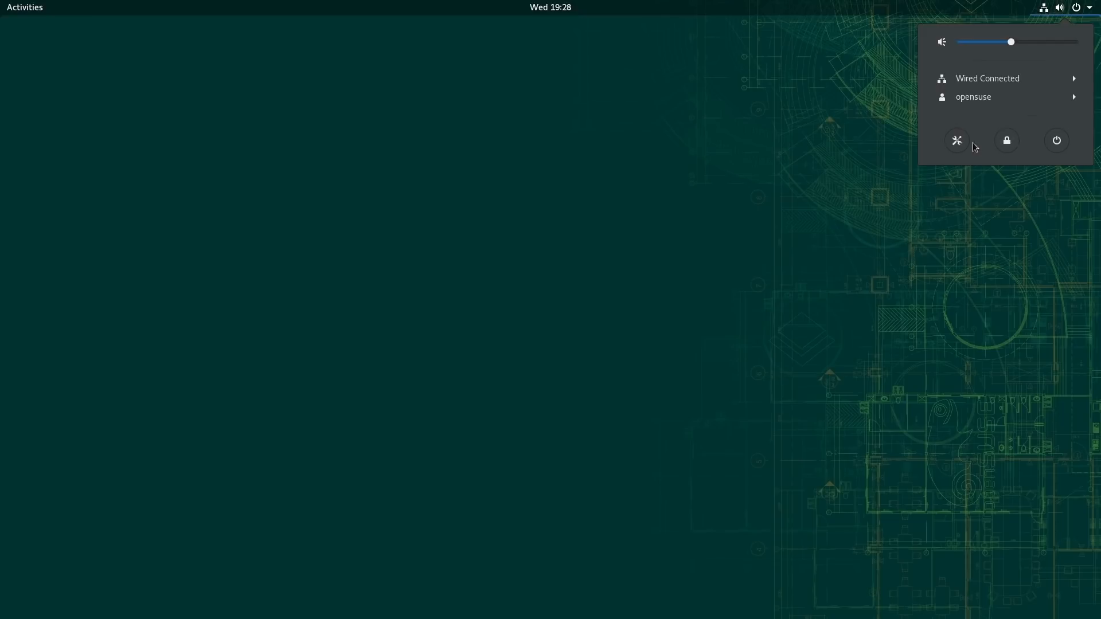
left_click(986, 104)
left_click(966, 119)
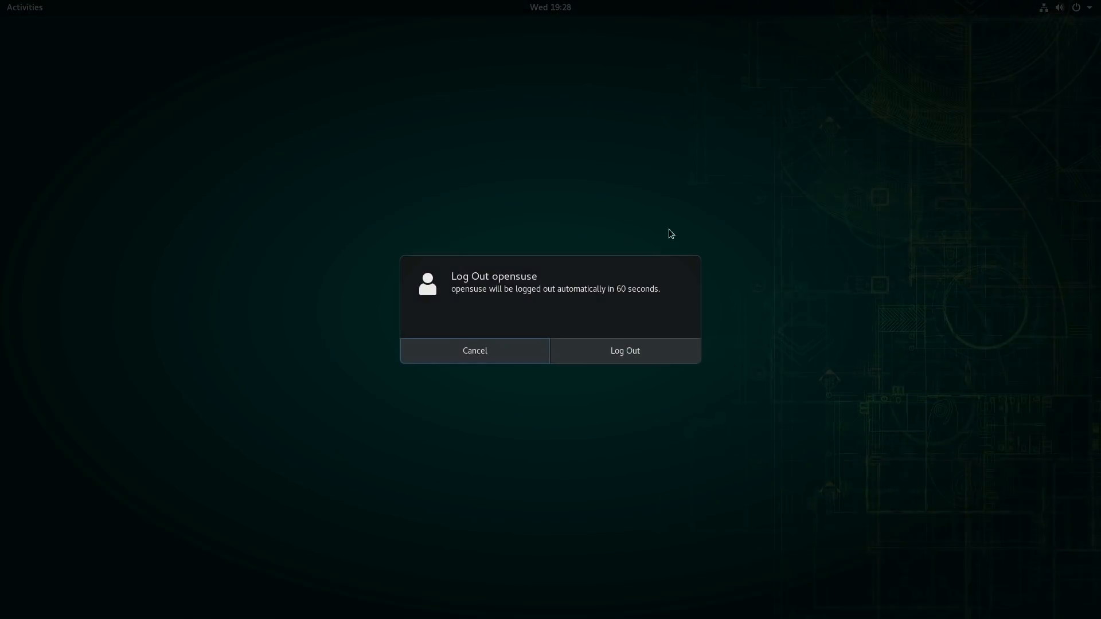
left_click(628, 358)
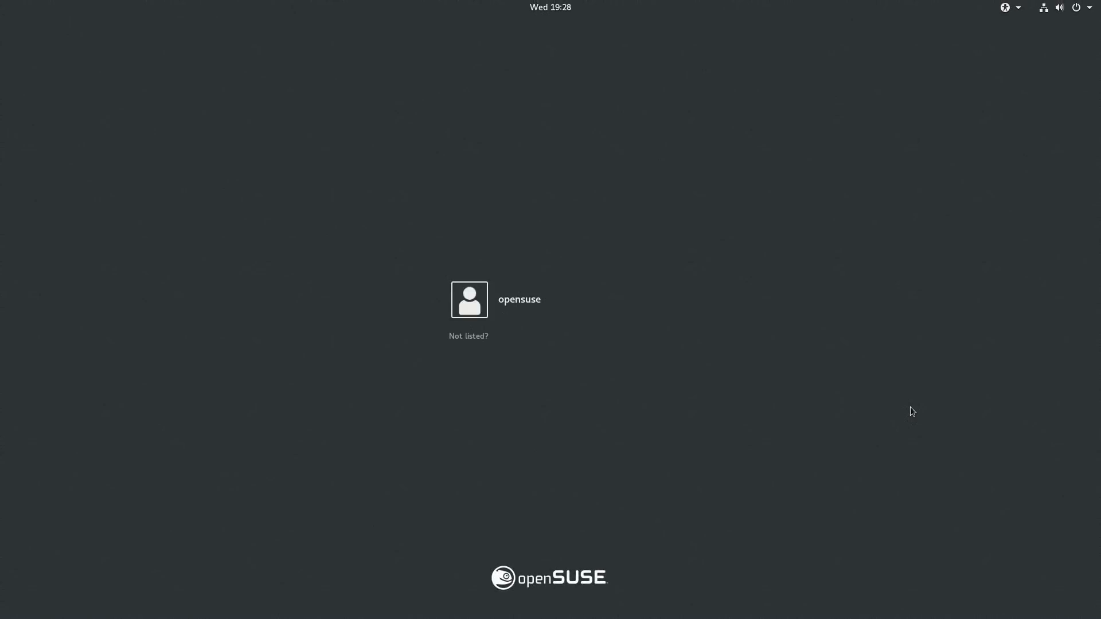
Step: Sign in as opensuse to the GNOME on Xorg session by entering the account password
left_click(557, 307)
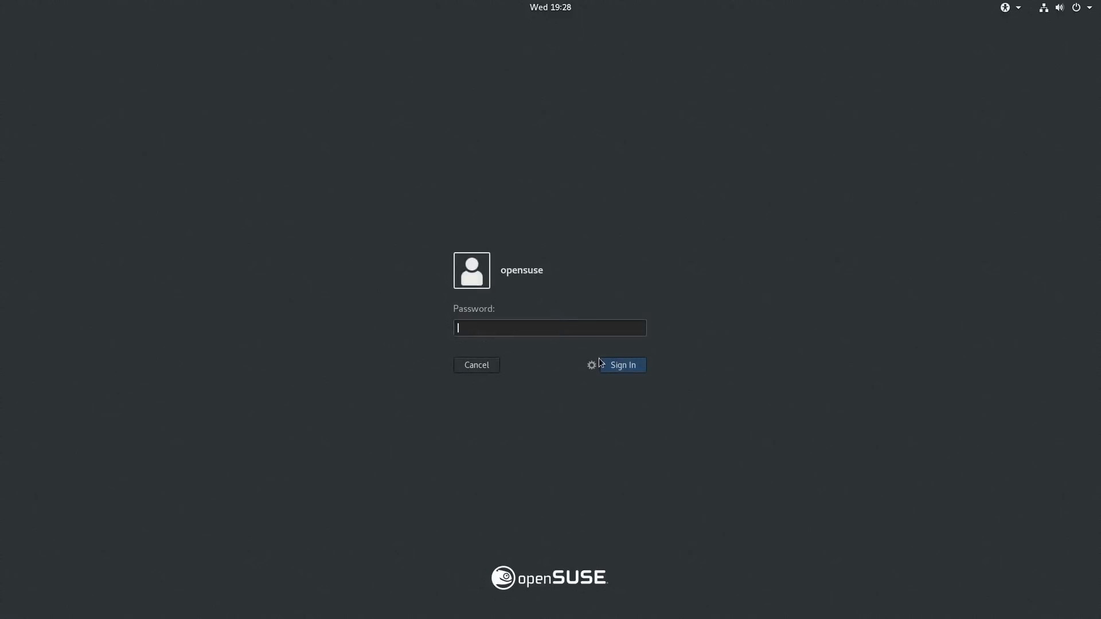
left_click(591, 367)
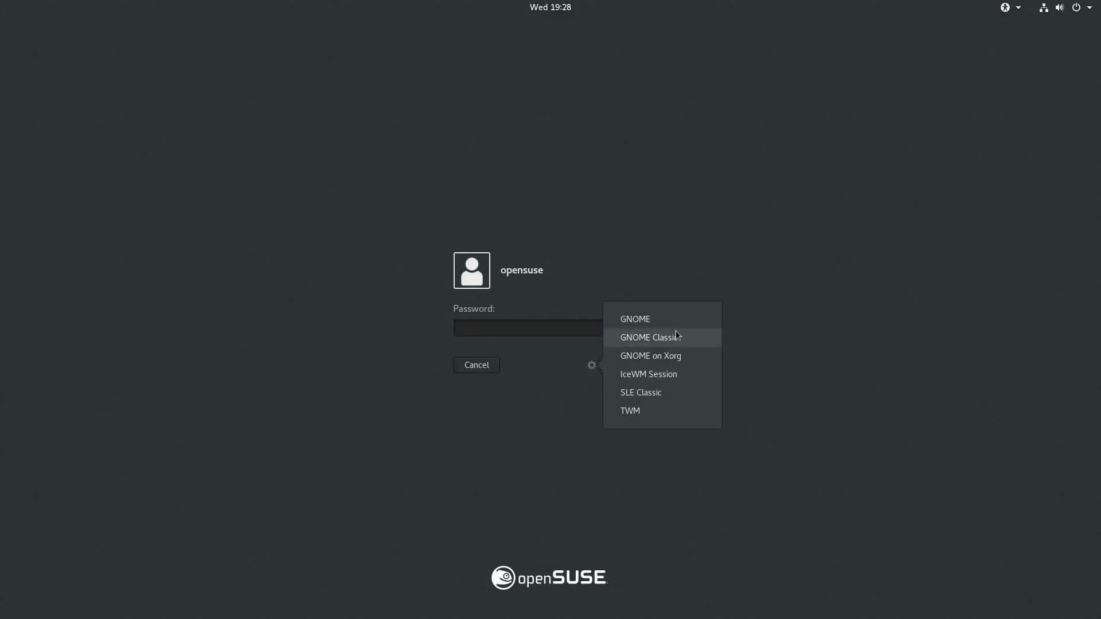
left_click(679, 355)
type("abc")
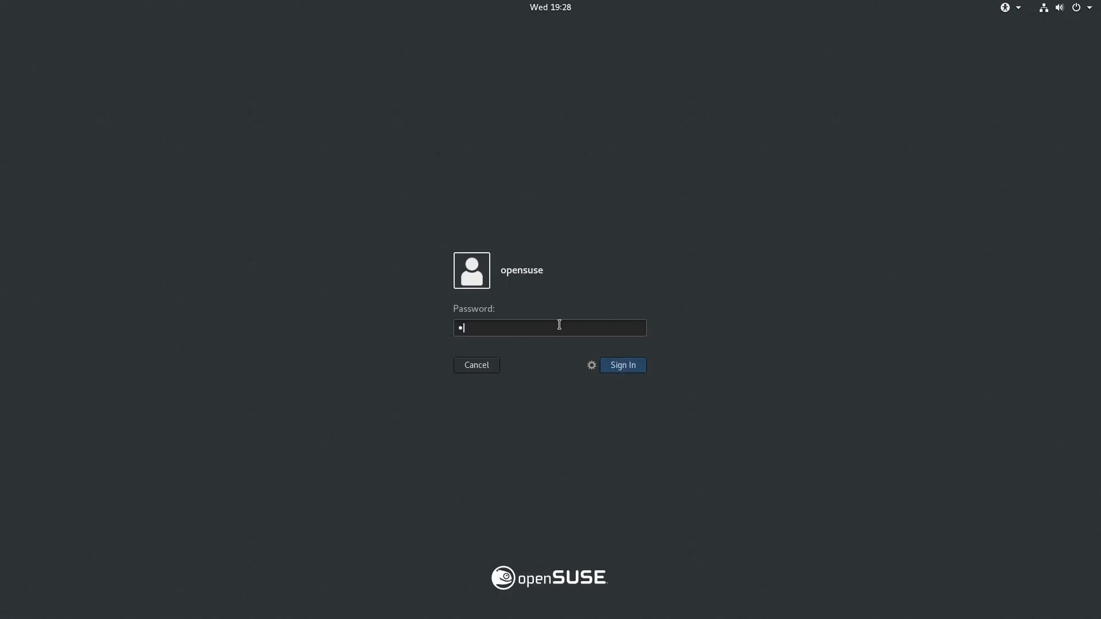
key("Return")
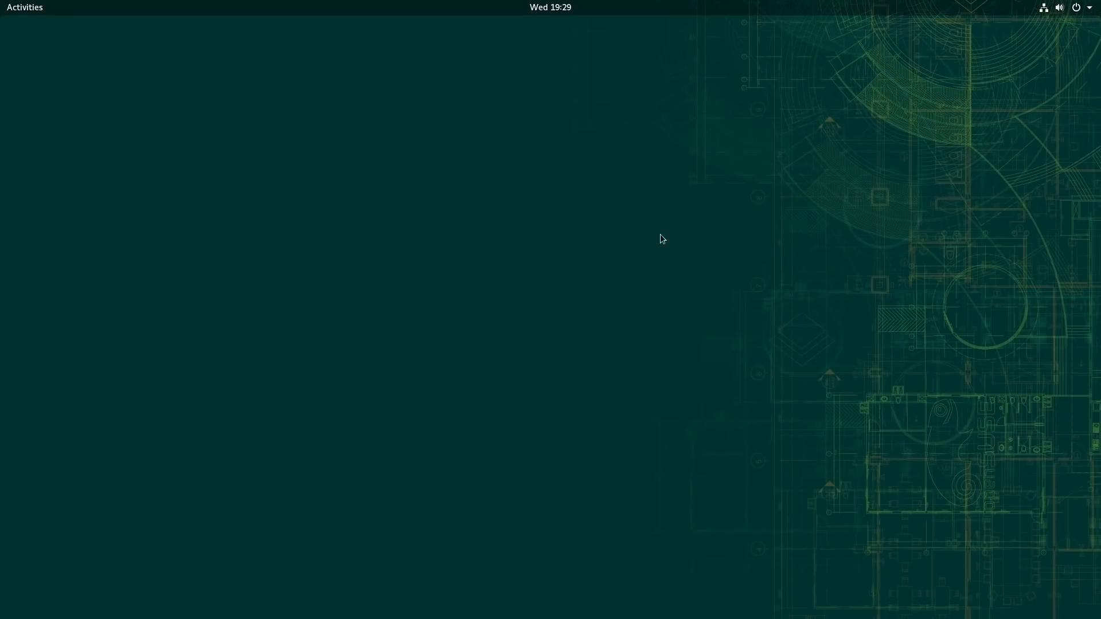
Step: Close the Skype welcome window on the desktop
left_click(1085, 7)
left_click(676, 131)
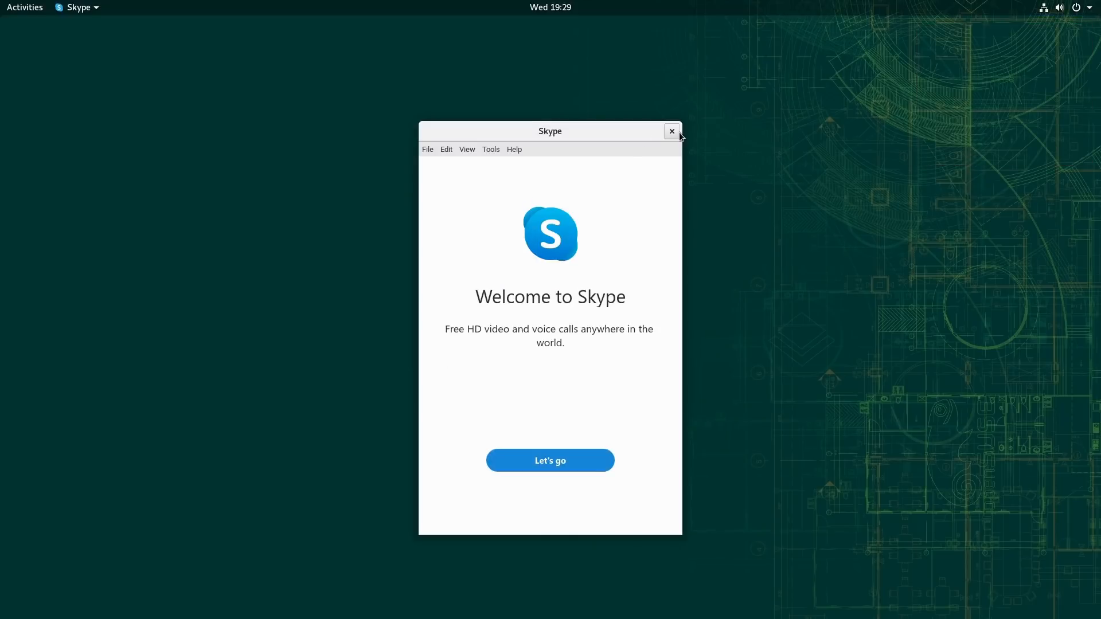
left_click(675, 131)
Step: Check the GNOME version on the About page of the system settings' Details section, and close Settings
left_click(1086, 8)
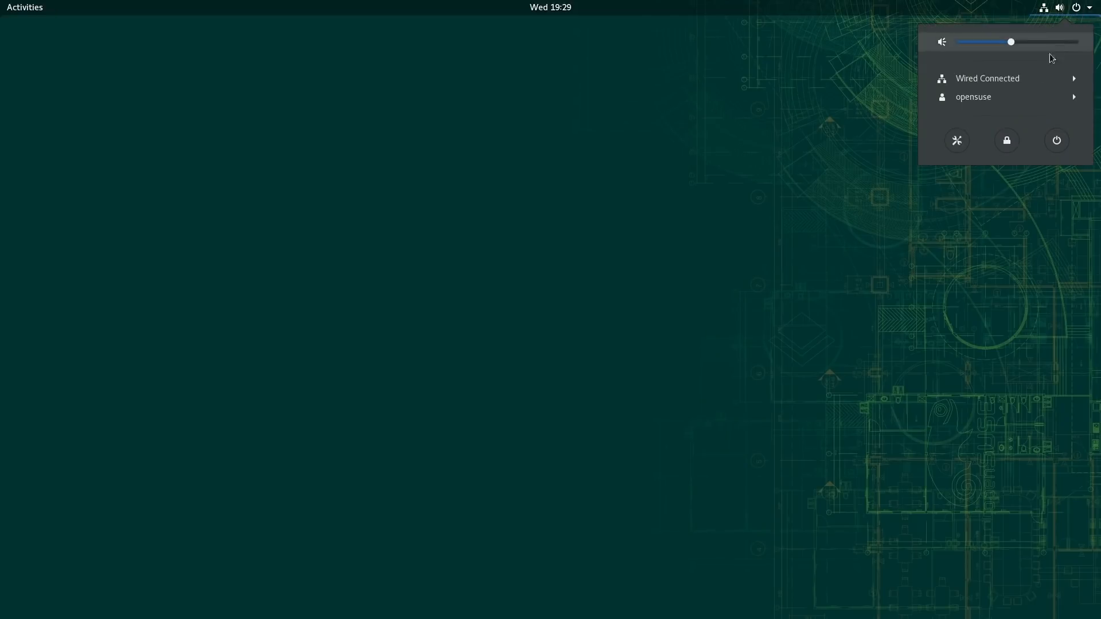
left_click(957, 141)
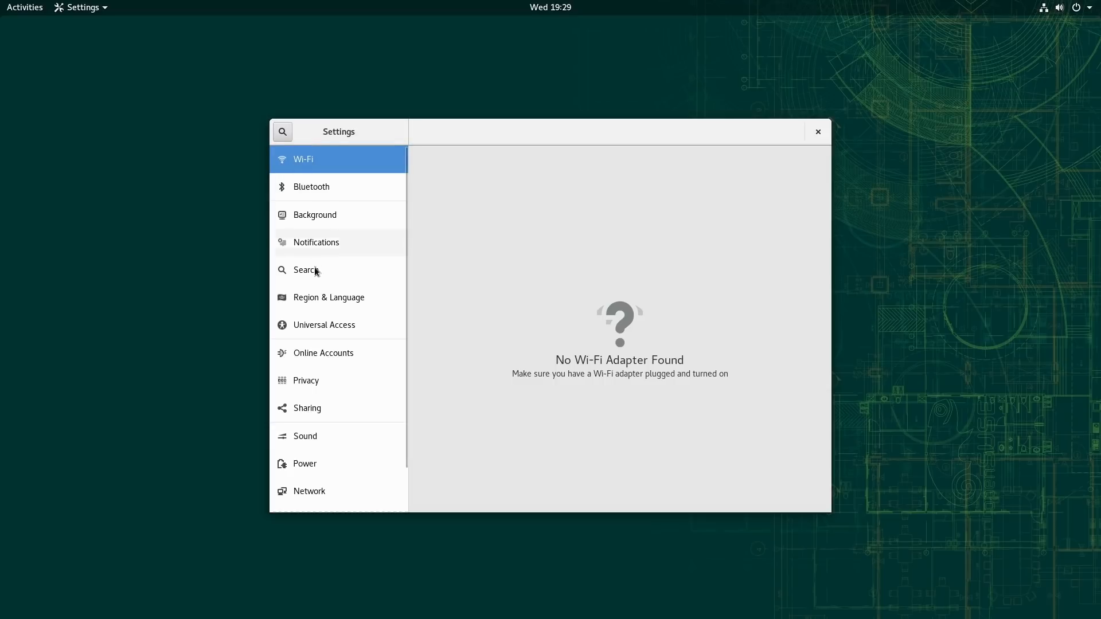
left_click_drag(405, 416, 409, 496)
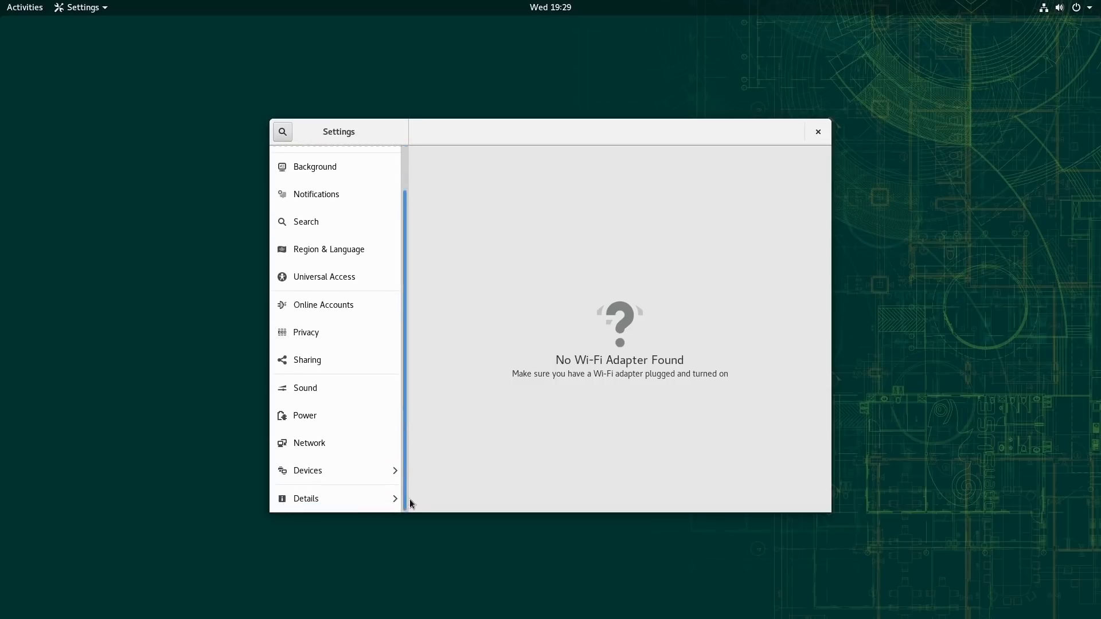
left_click(329, 504)
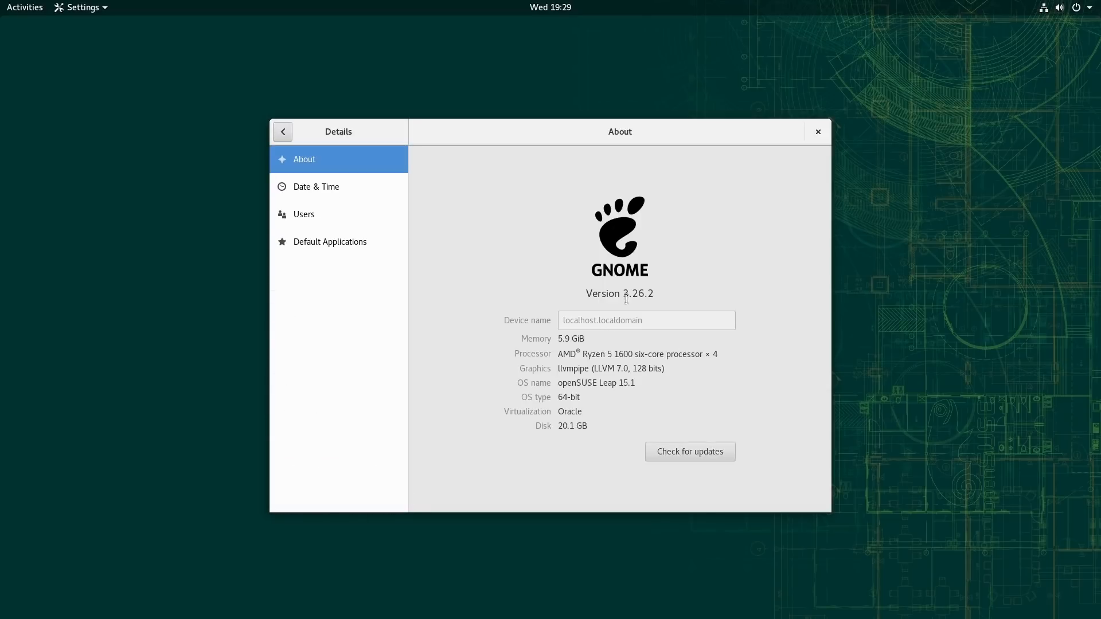
left_click_drag(625, 292, 663, 293)
left_click(820, 137)
Step: Browse the installed applications, search for "twea", and leave the overview
left_click(22, 6)
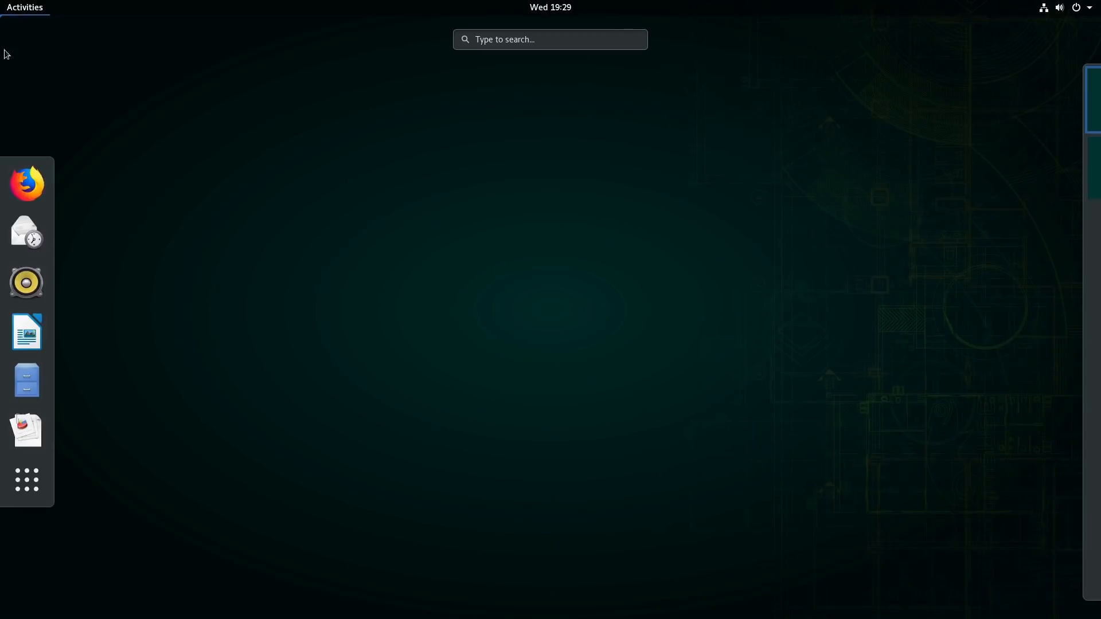
left_click(31, 488)
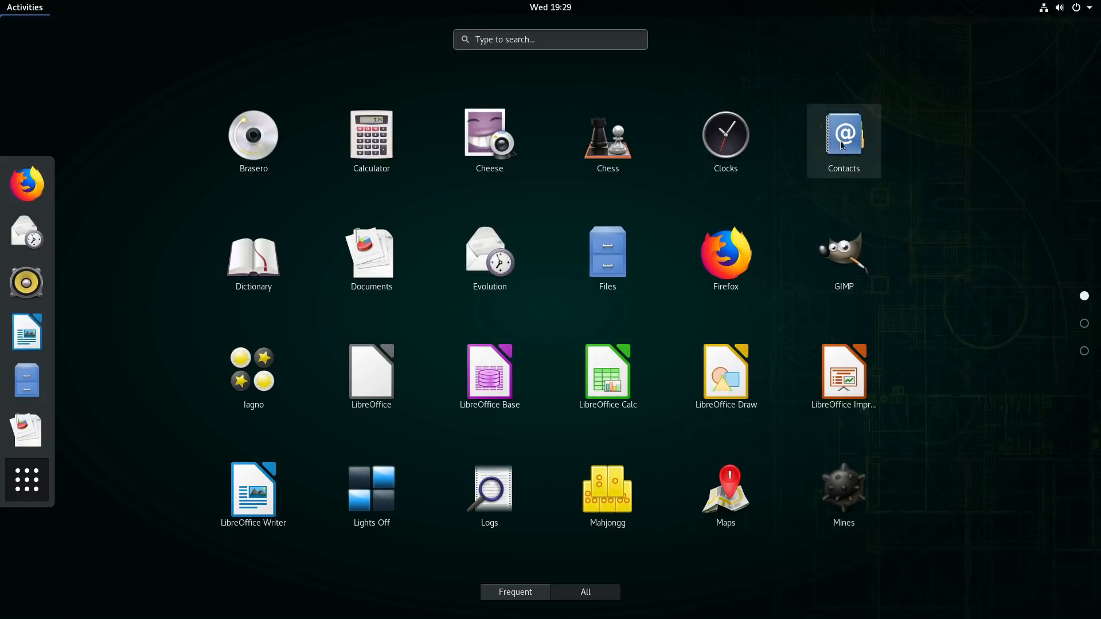
scroll(539, 383, "down", 2)
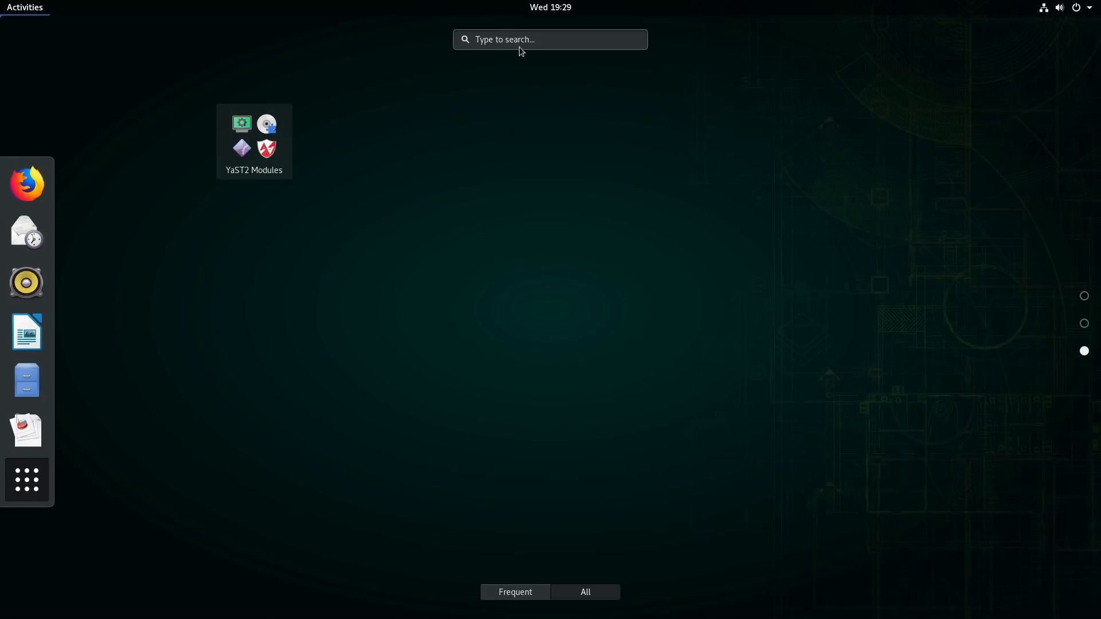
type("twea")
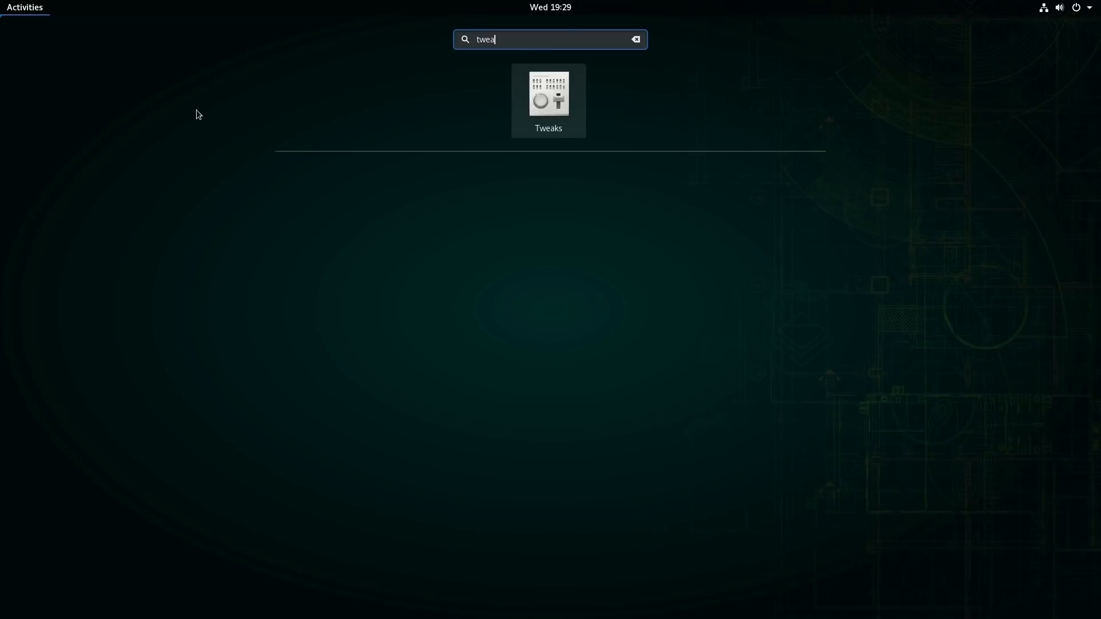
left_click(22, 11)
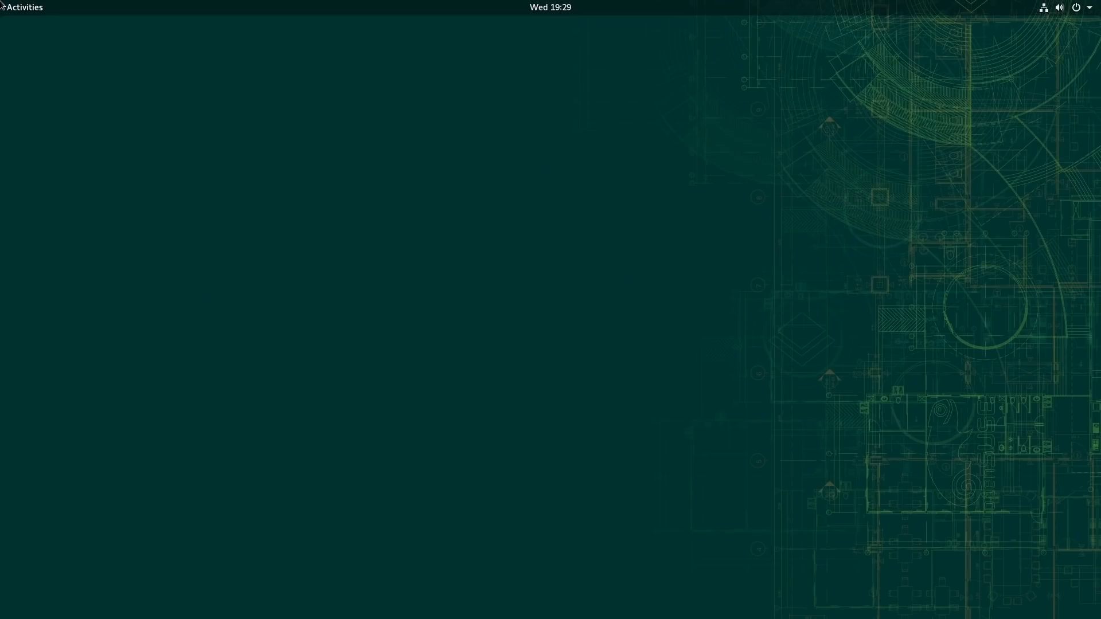
Step: View the Home folder in Files, reposition its window near the middle of the desktop, and close it
mouse_move(1, 2)
left_click(26, 381)
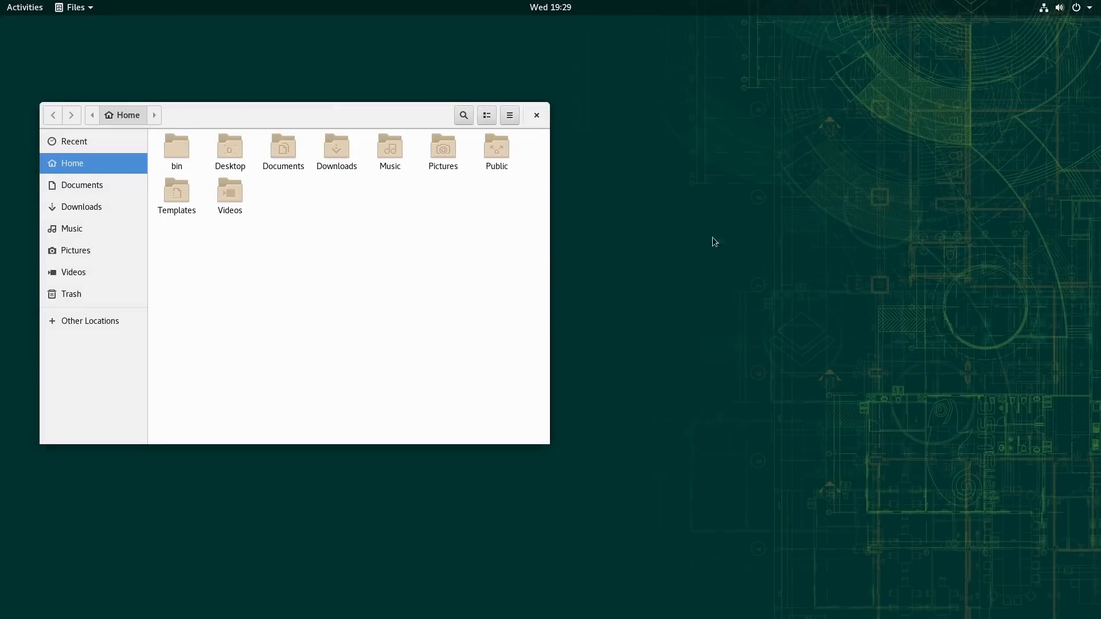
left_click_drag(370, 122, 660, 179)
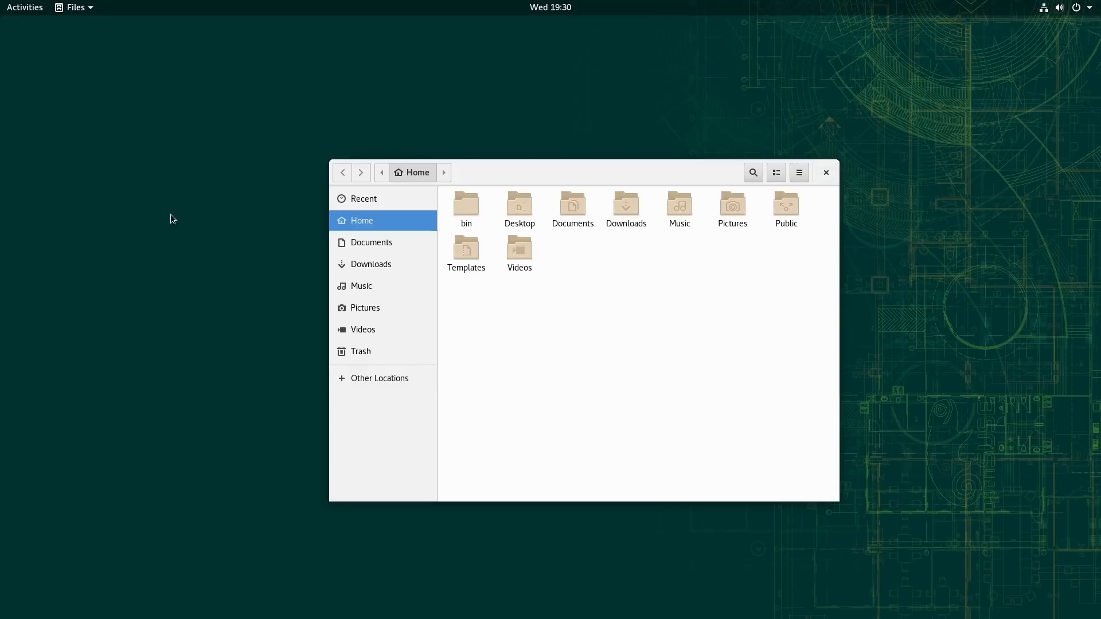
left_click(825, 172)
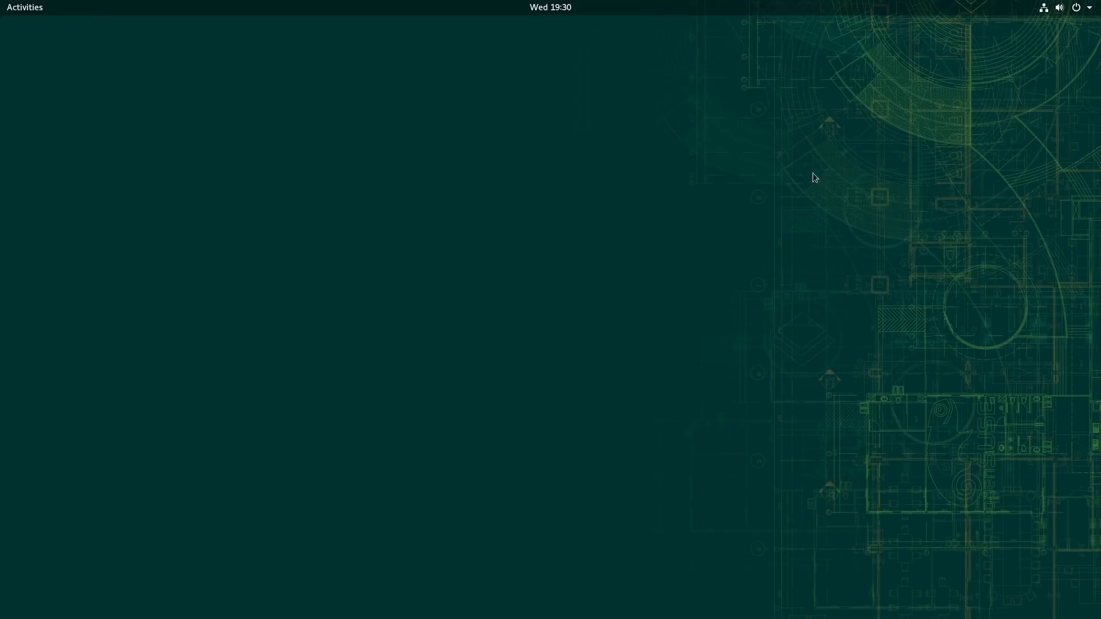
Step: Browse the applications, search for "yast", and launch YaST by entering the root password
mouse_move(1, 1)
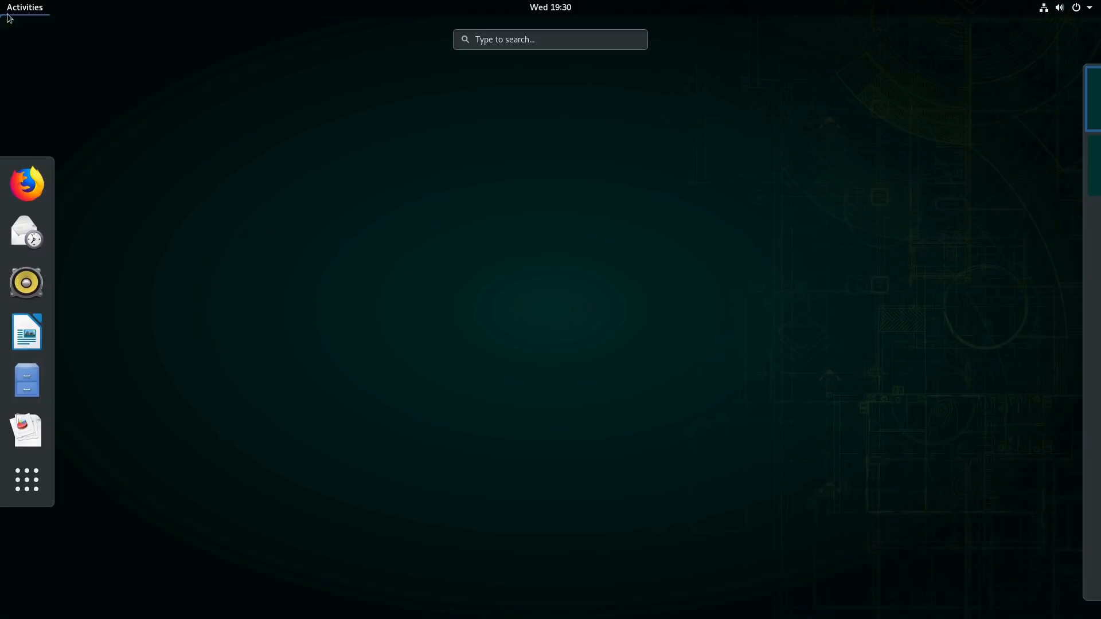
left_click(27, 475)
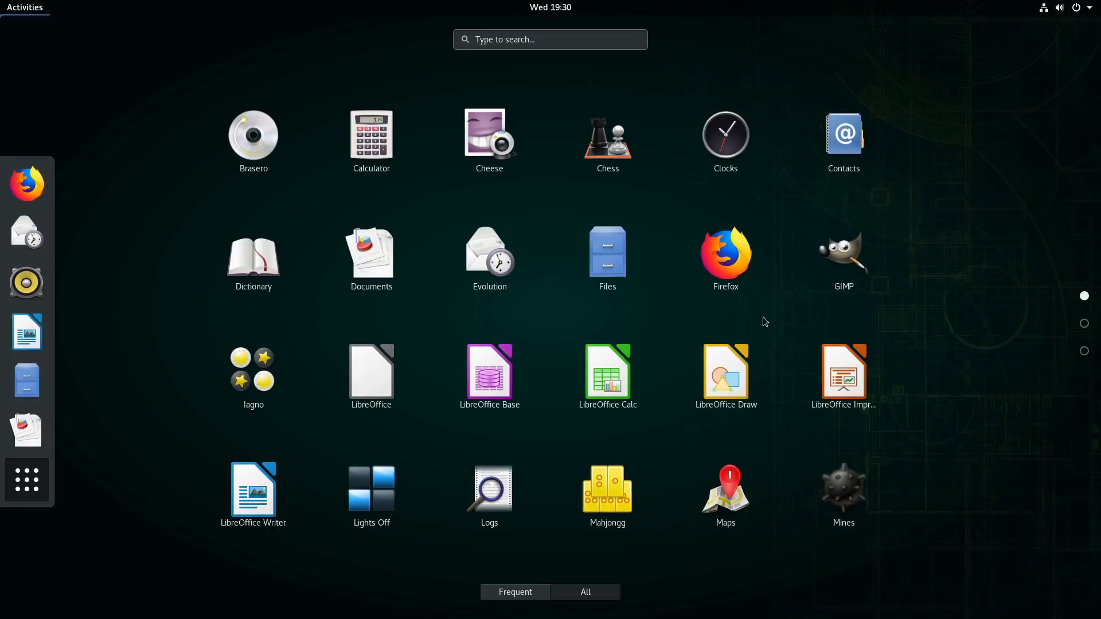
scroll(783, 361, "down", 1)
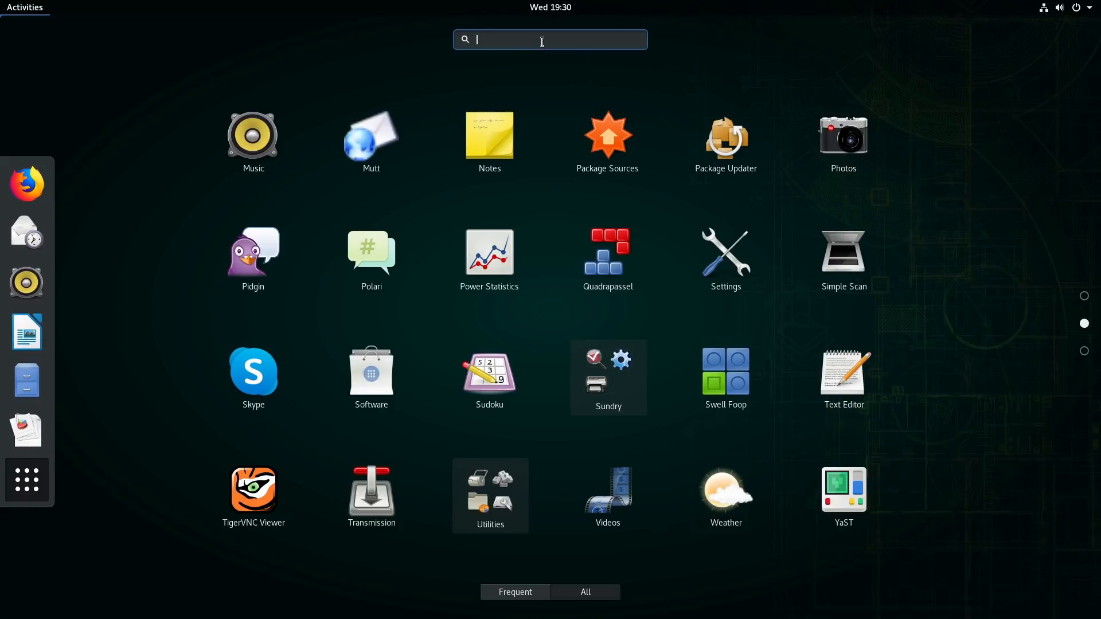
type("y")
key("BackSpace")
type("yast")
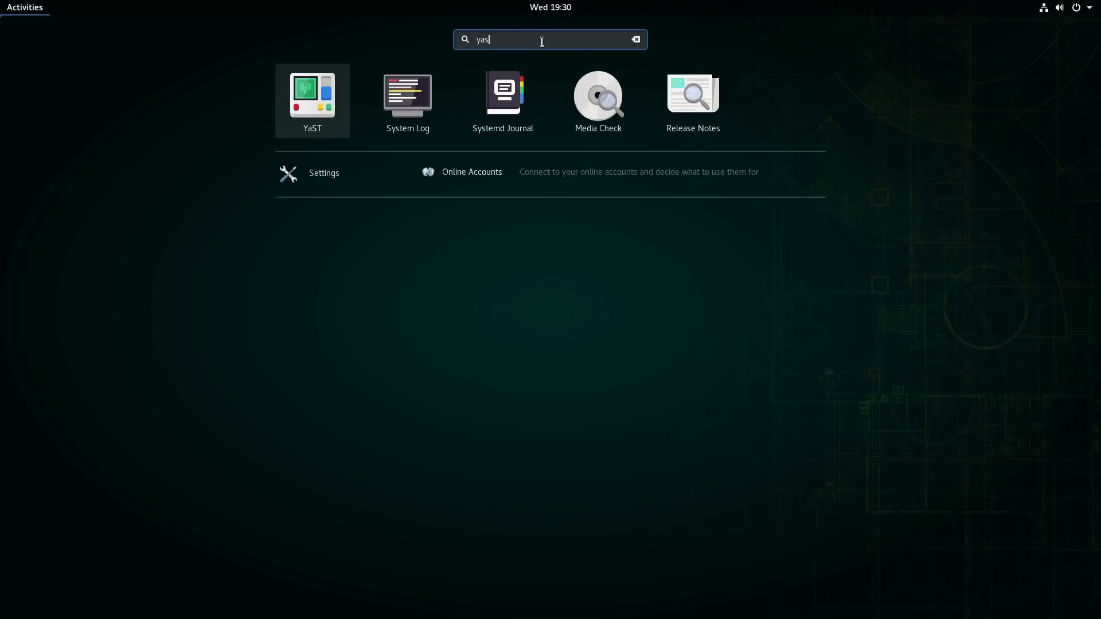
key("Return")
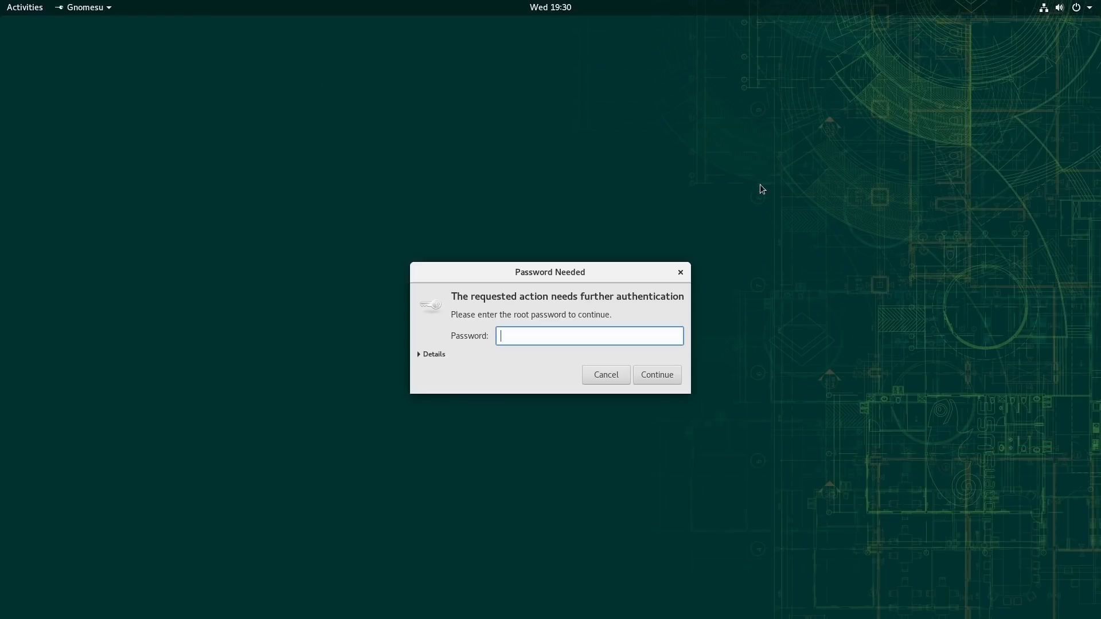
type("***")
key("Return")
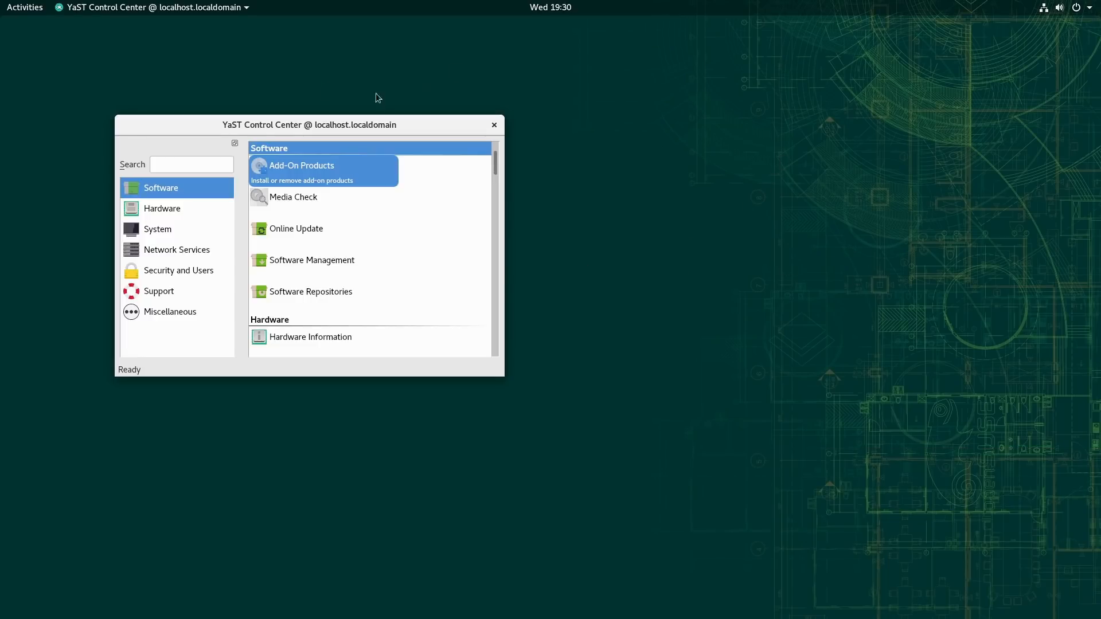
Step: Enlarge the YaST Control Center window until most modules show, and reposition it near the middle of the desktop
left_click_drag(306, 124, 500, 97)
left_click_drag(696, 346, 1098, 616)
left_click_drag(474, 98, 318, 40)
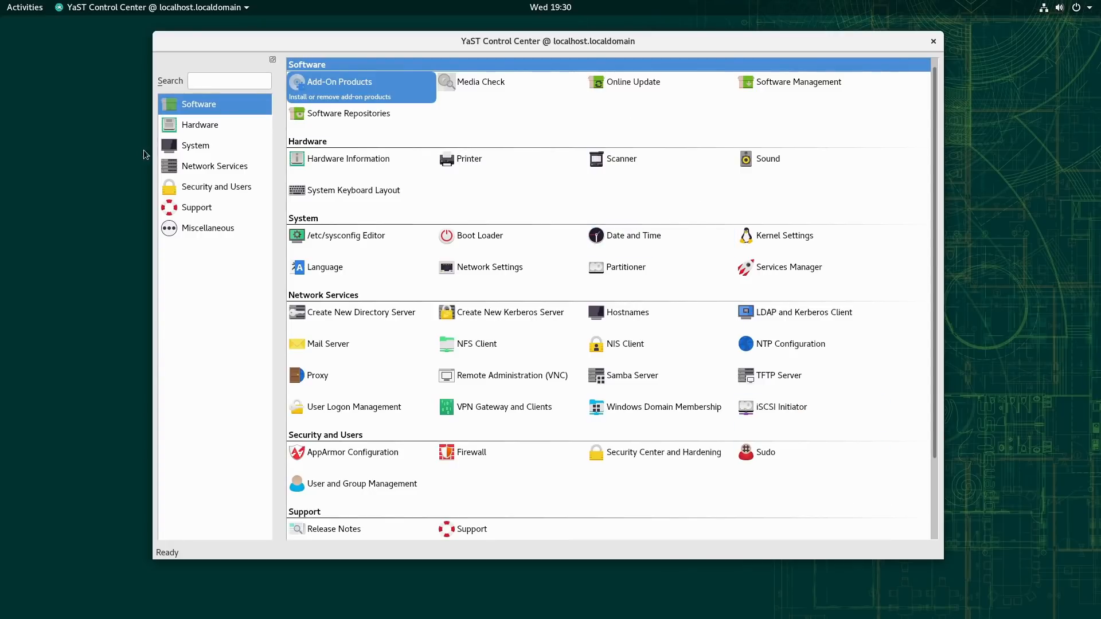
Step: Browse the System and Network Services module categories in the YaST Control Center, ending on System
left_click(196, 144)
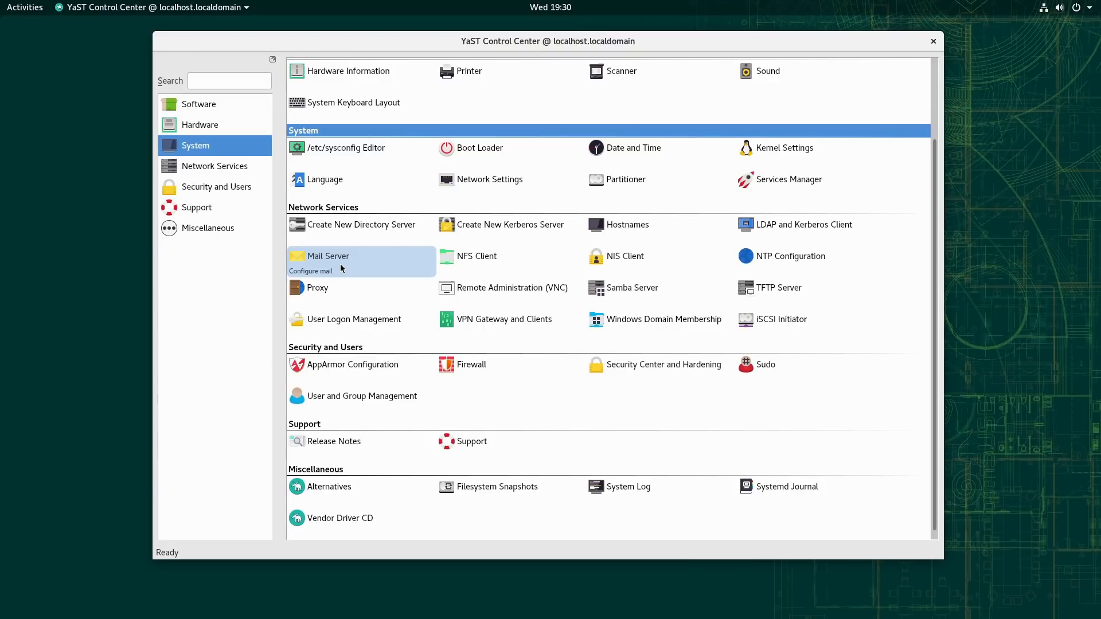
left_click(211, 167)
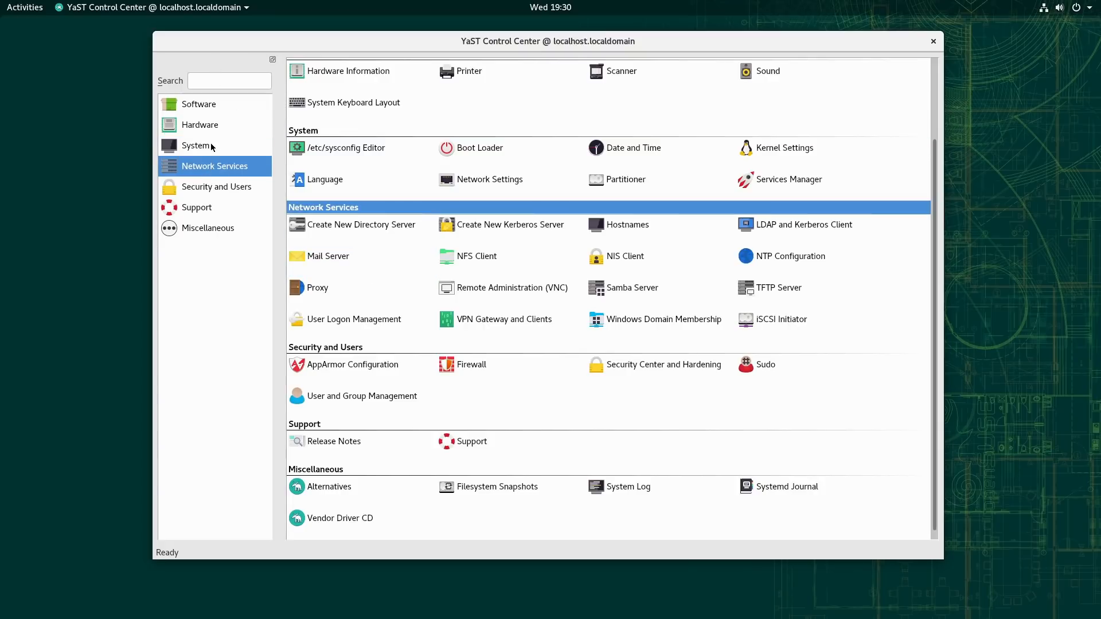
left_click(212, 146)
Step: Open YaST's Printer module, view the form for adding a new printer configuration, and close the module without adding one
left_click(469, 65)
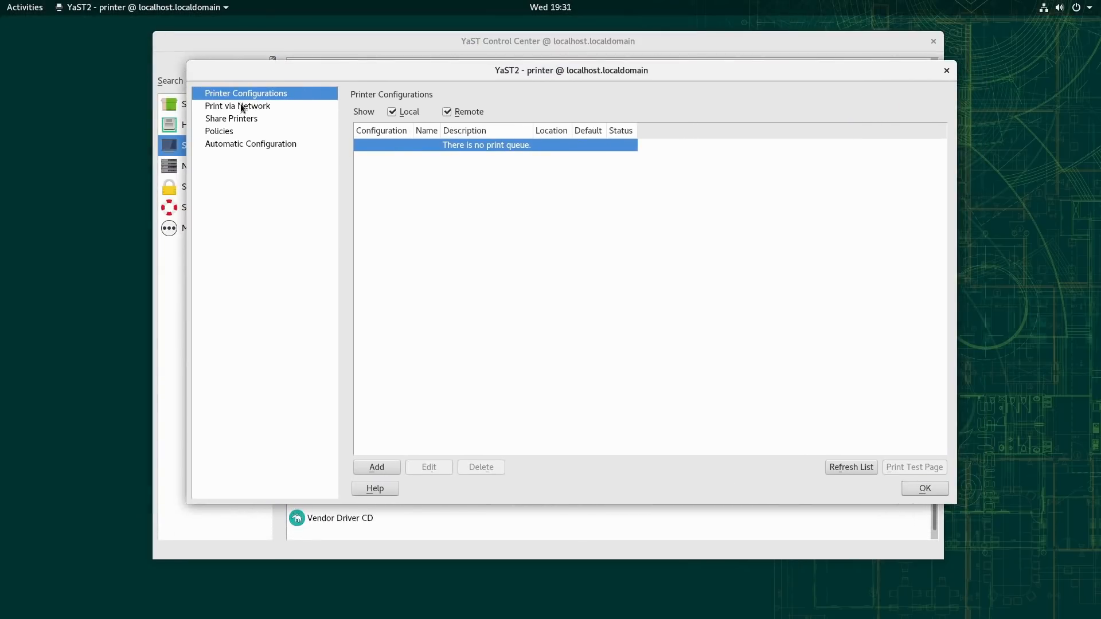
left_click(391, 466)
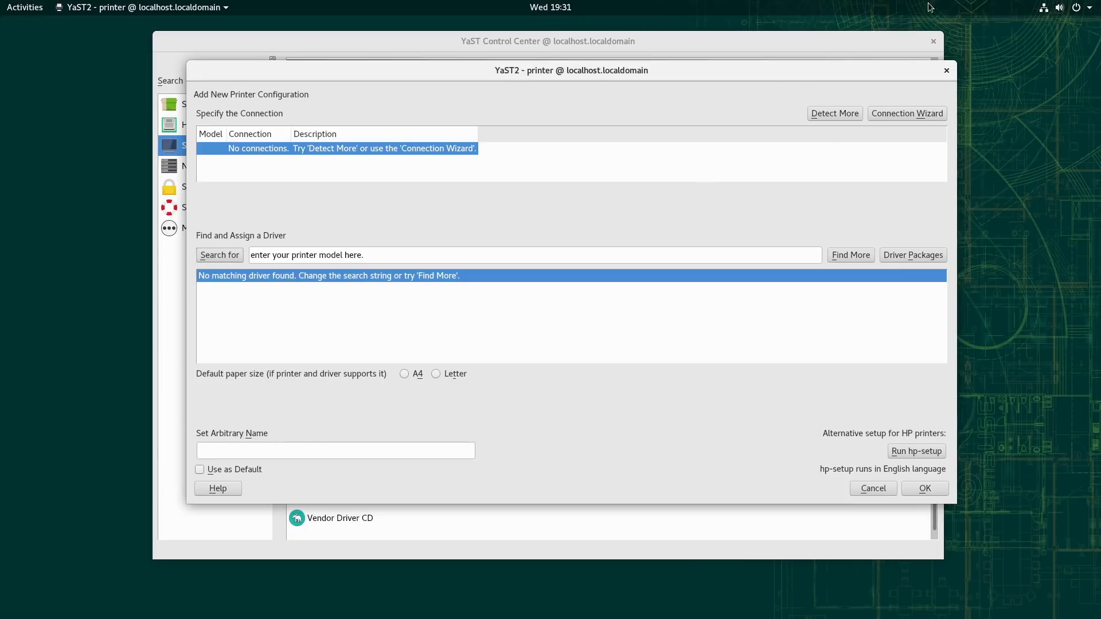
left_click(947, 70)
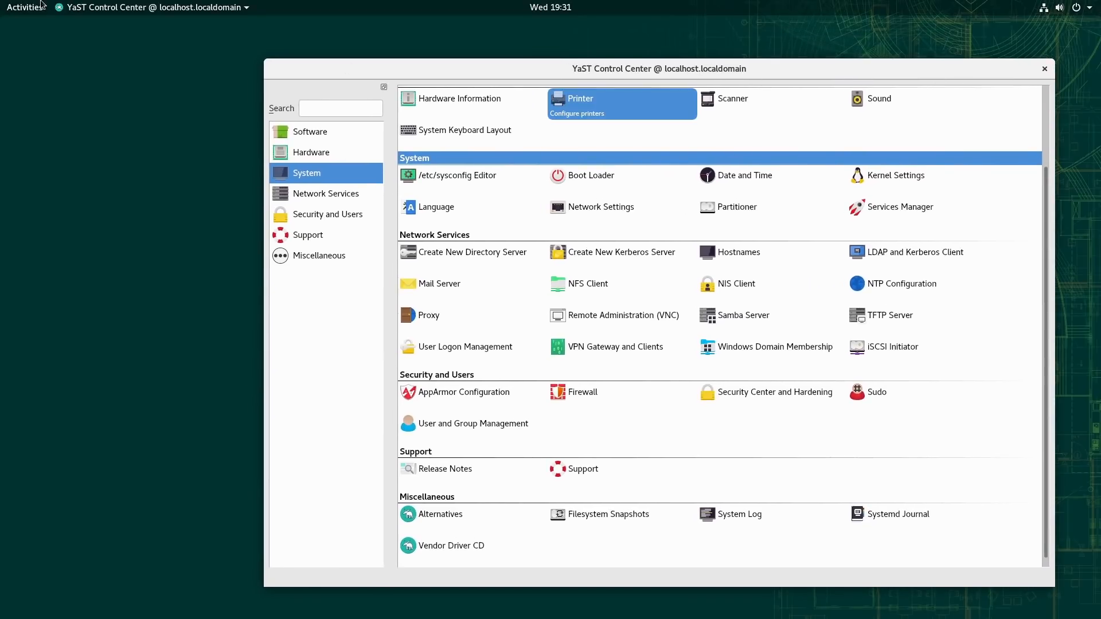
Step: Launch Firefox and close the YaST Control Center
left_click(23, 7)
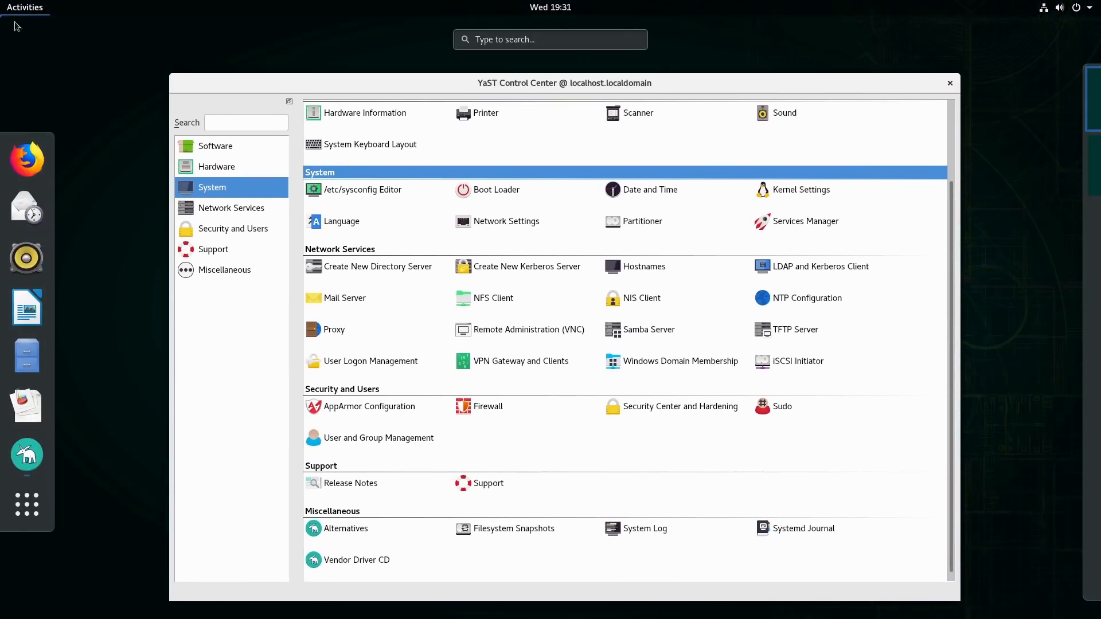
left_click(35, 159)
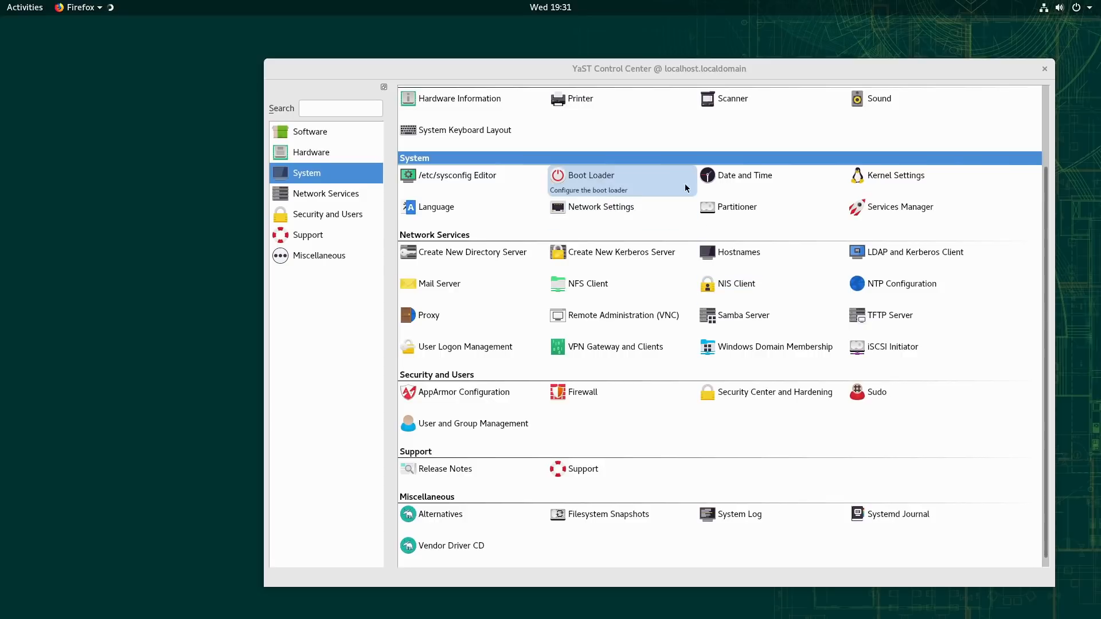
left_click(1046, 70)
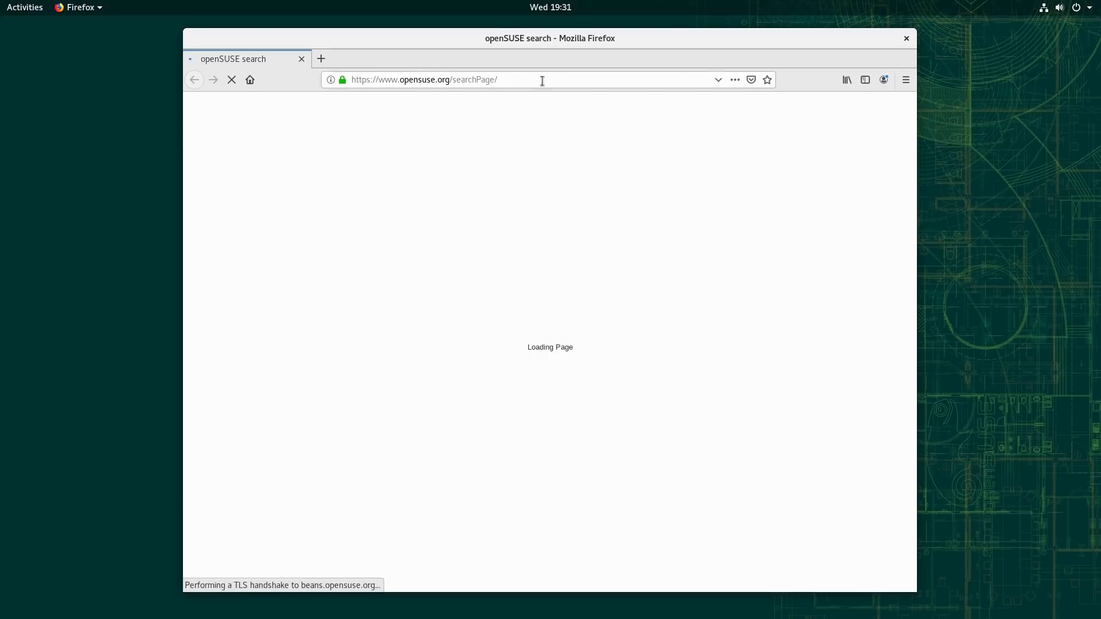
Step: Search the web for "brother printer drivers HL-L2380DW"
left_click(543, 81)
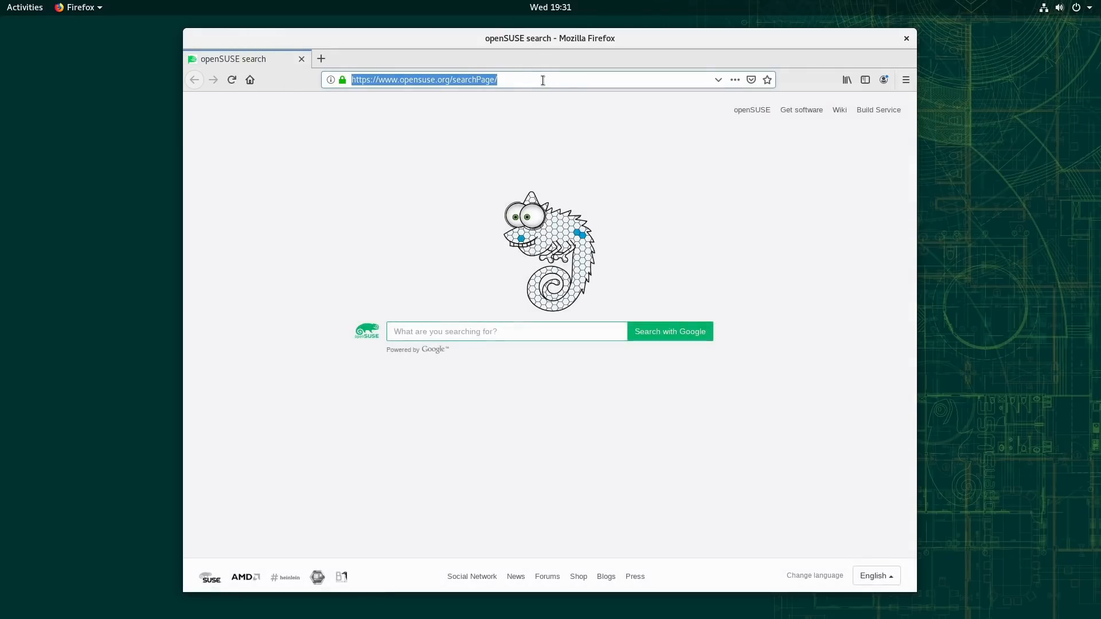
type("brother pr")
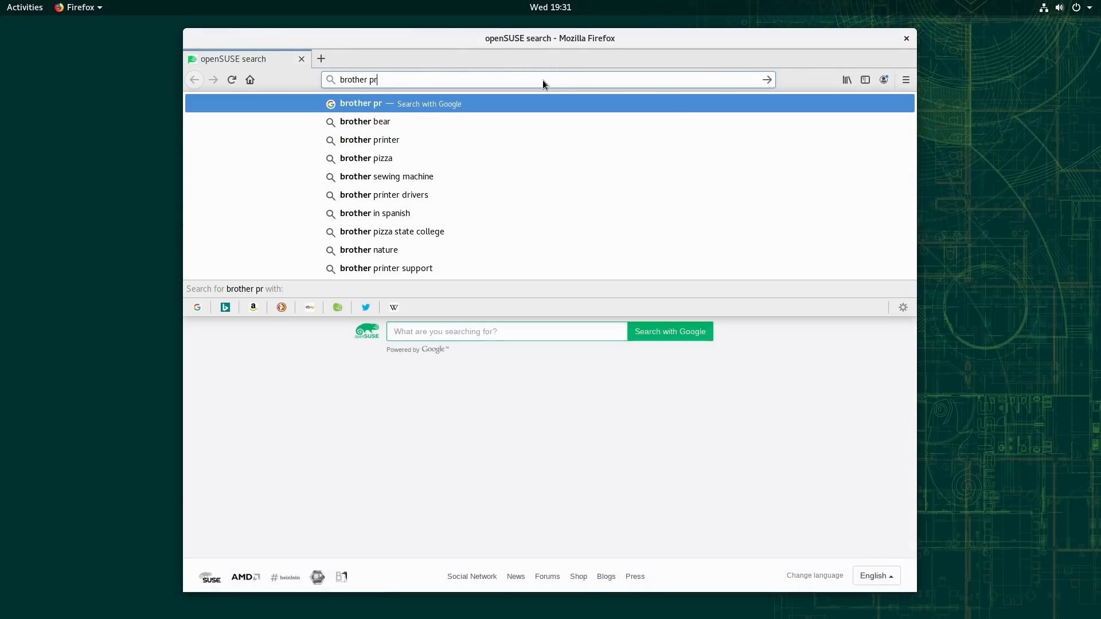
type("inter drivers ")
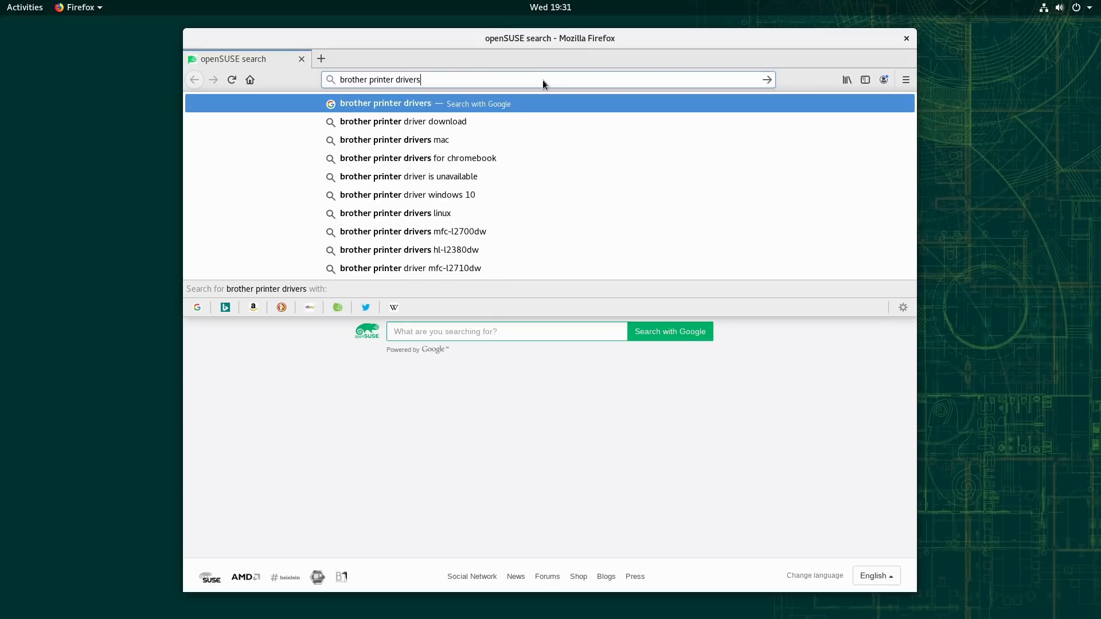
type("H")
key("BackSpace")
type("HL-L")
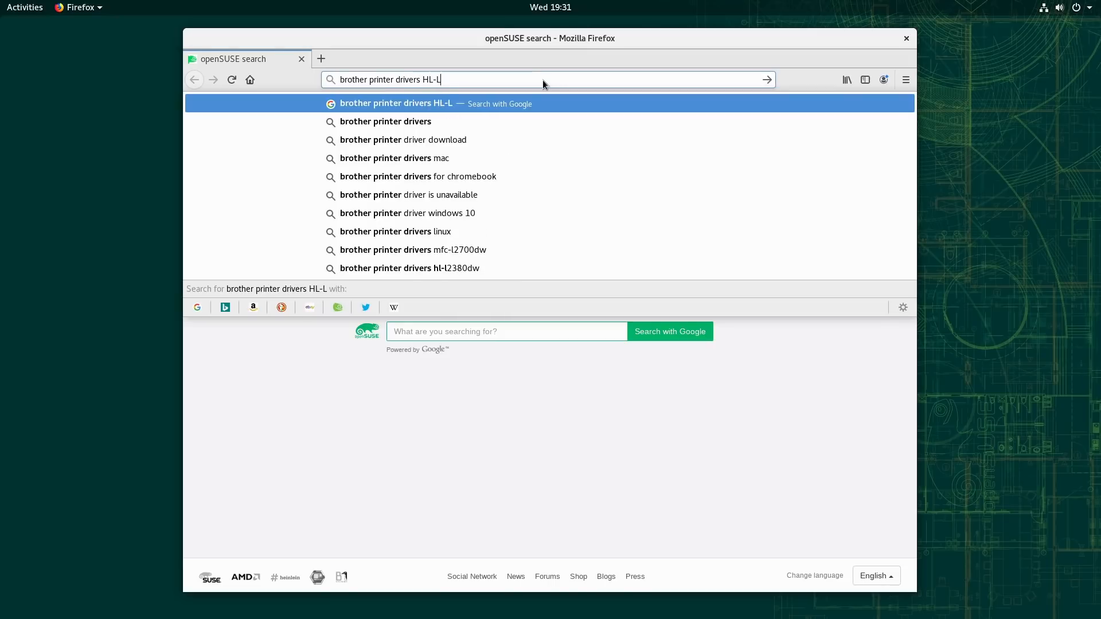
type("2380DW")
key("Return")
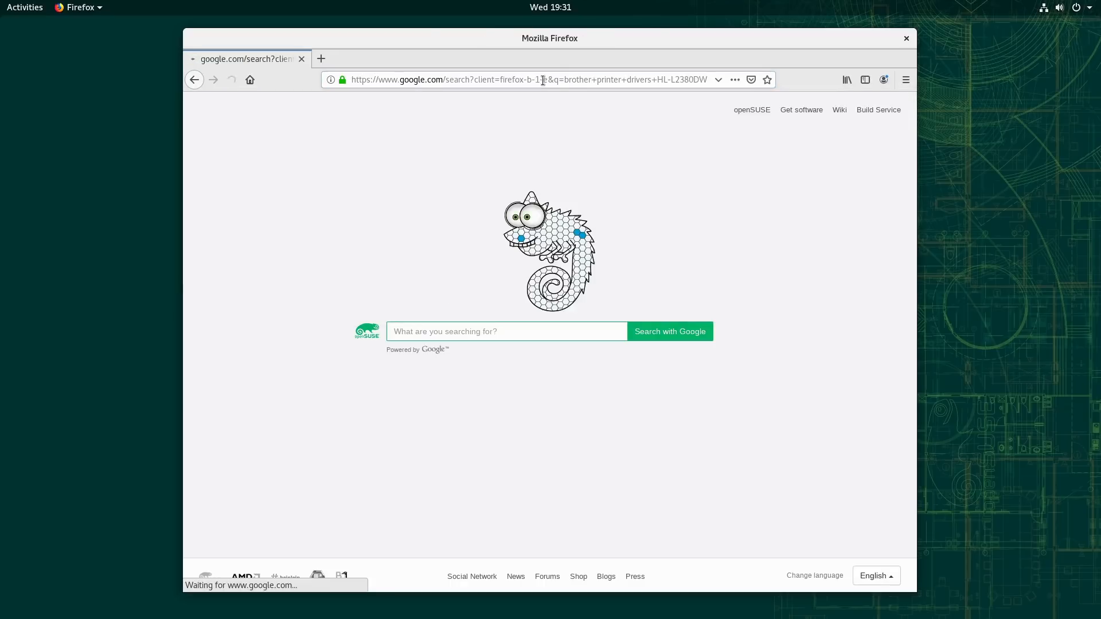
Step: Open Brother's HL-L2380DW downloads page from the first result and list the downloads for Linux (rpm)
left_click(374, 198)
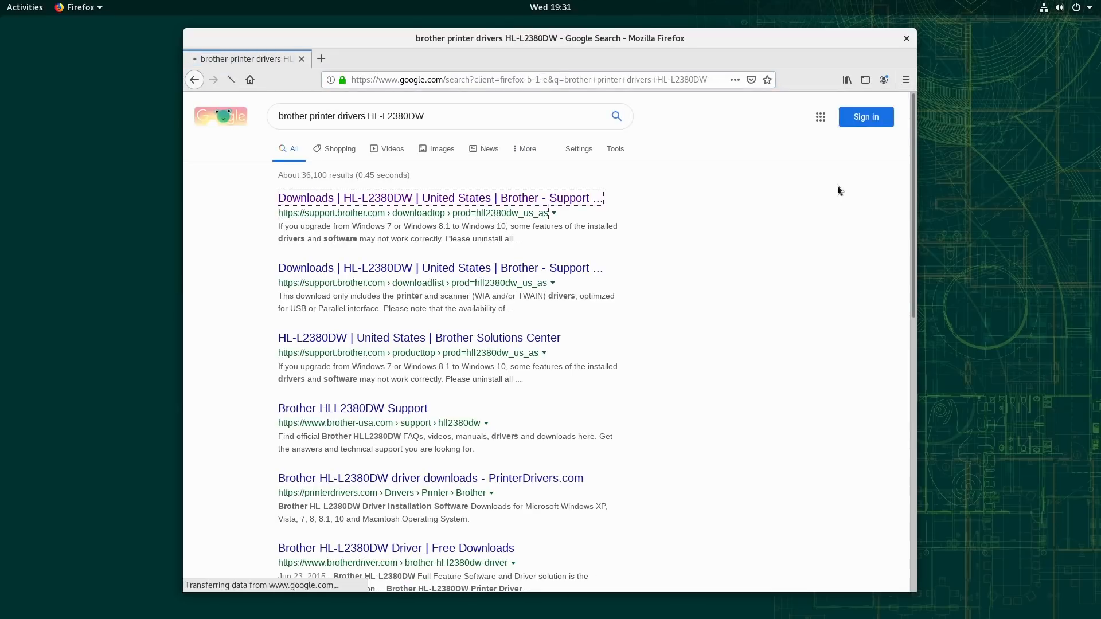
left_click(516, 240)
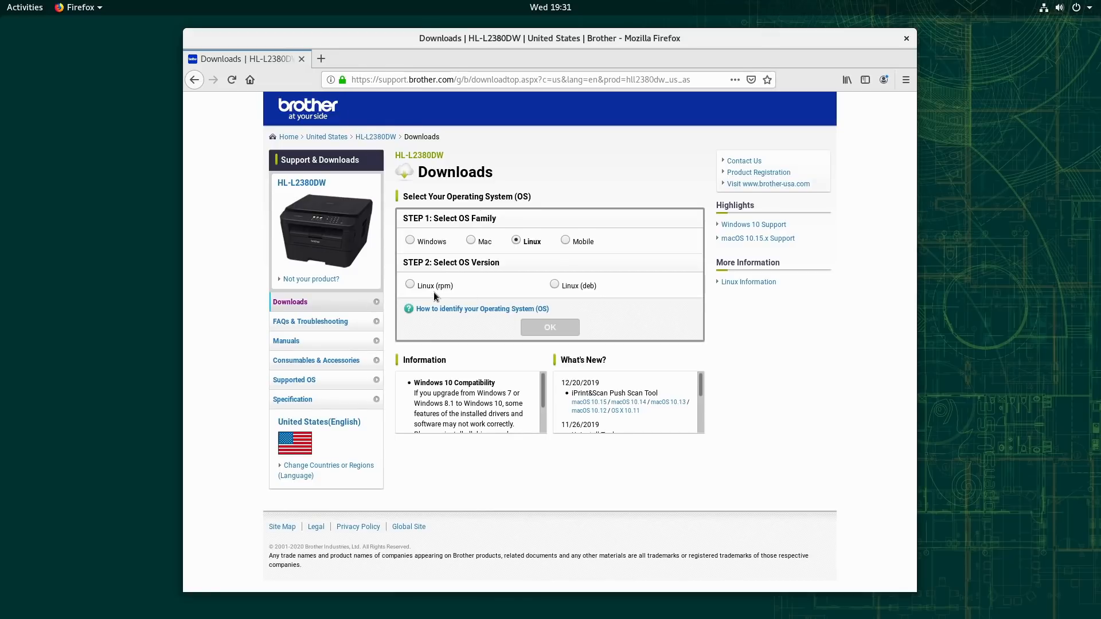
left_click(411, 285)
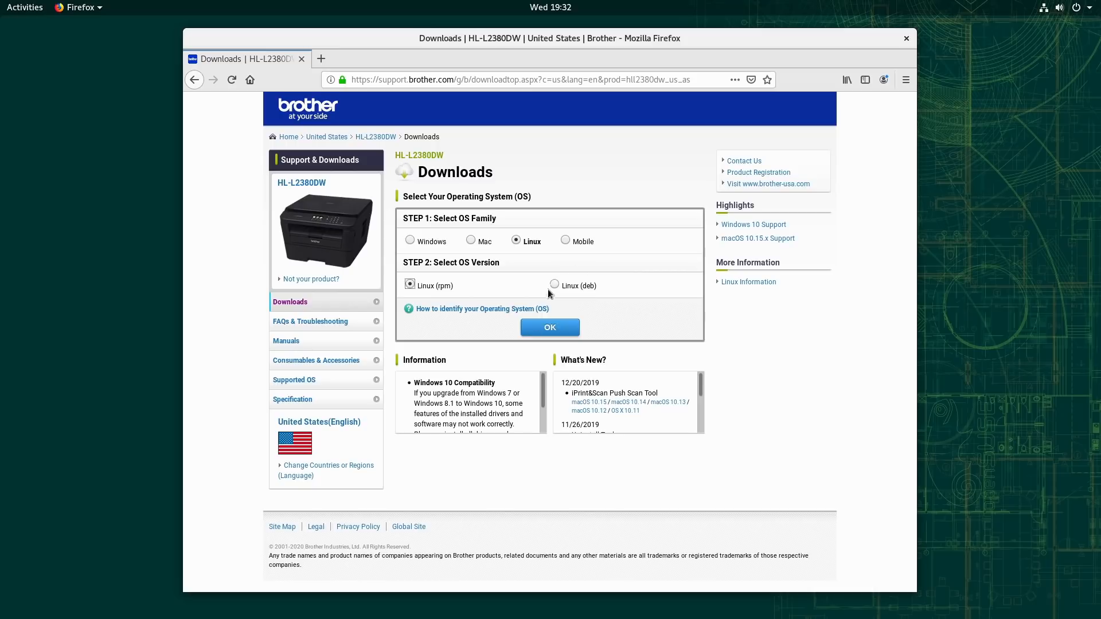
left_click(551, 330)
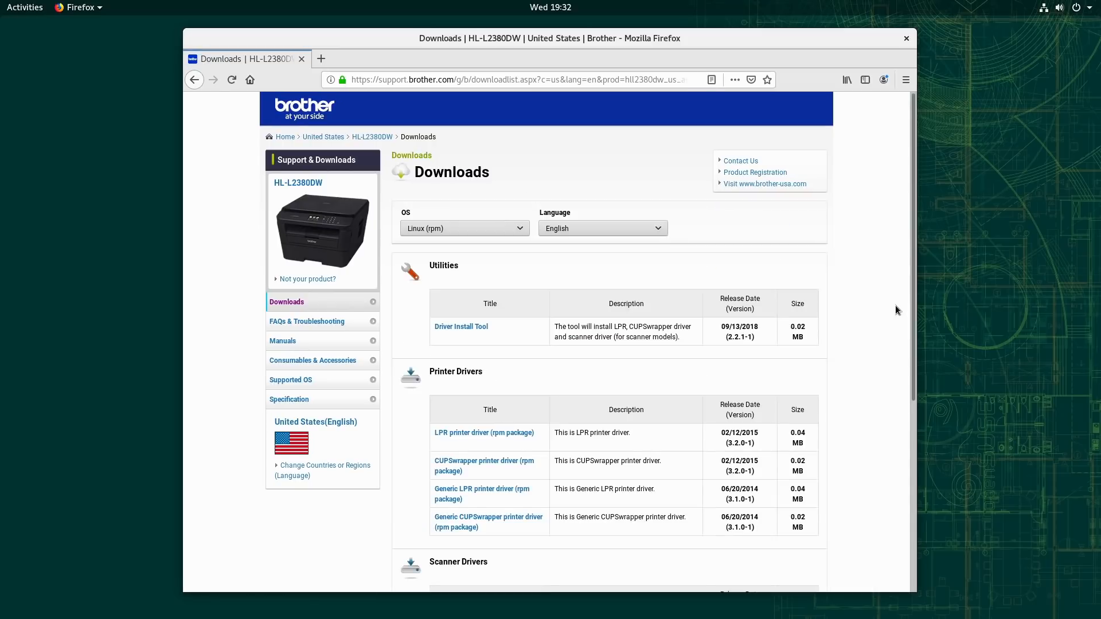
Step: Look through the listed utilities, printer drivers and scanner drivers, and open the Driver Install Tool's download page
scroll(602, 304, "down", 2)
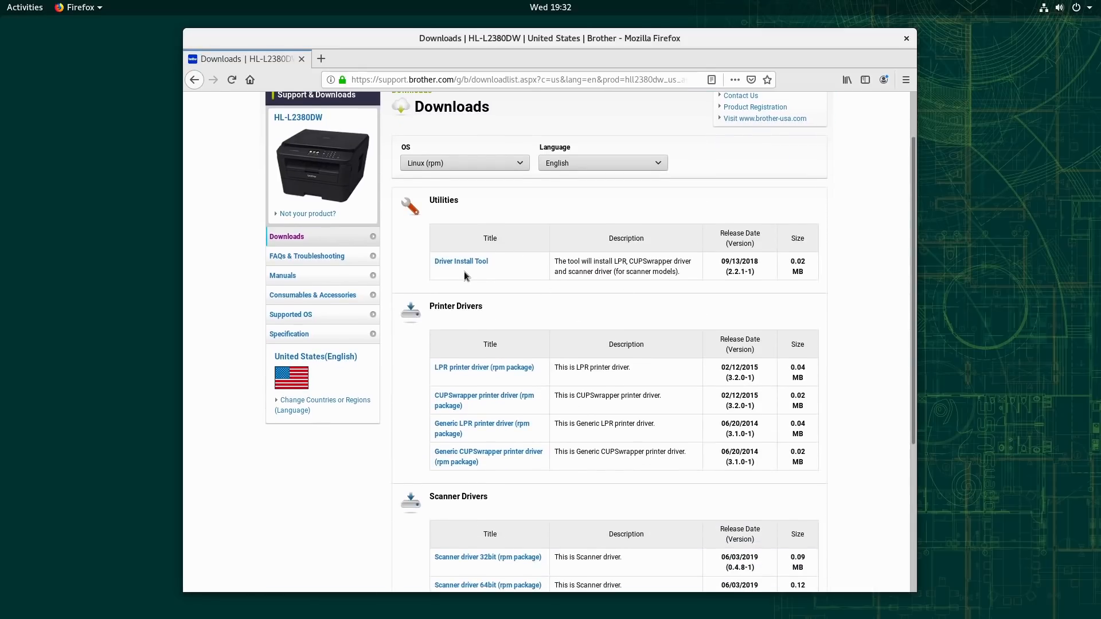
scroll(466, 493, "down", 5)
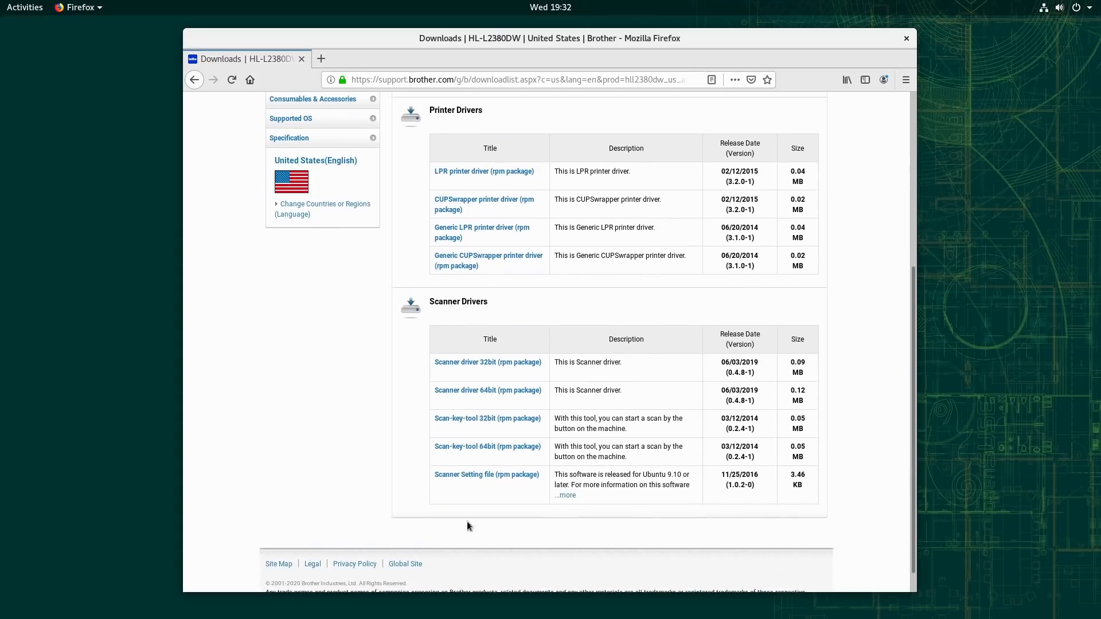
scroll(488, 401, "up", 6)
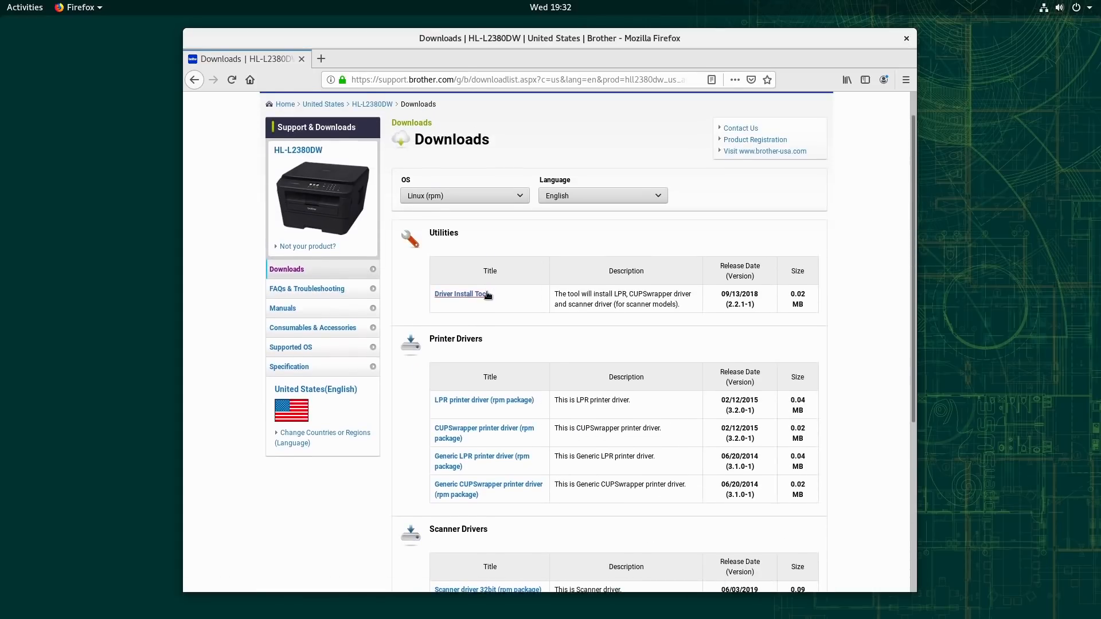
left_click(488, 295)
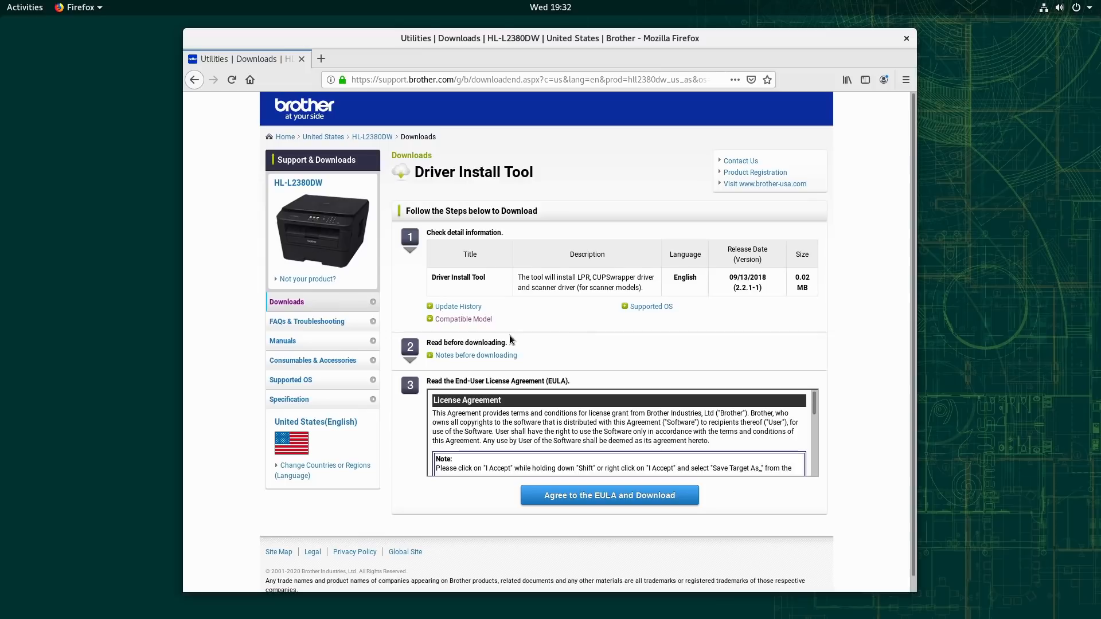
Step: Agree to the Driver Install Tool's EULA and save linux-brprinter-installer-2.2.1-1.gz to disk
scroll(571, 429, "down", 6)
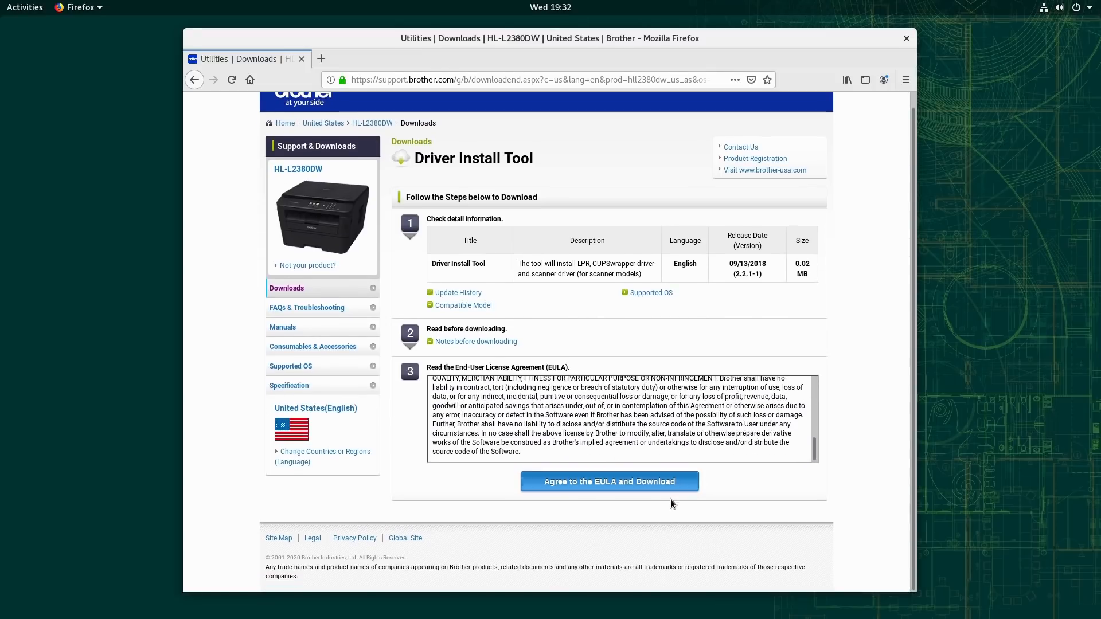
left_click(653, 487)
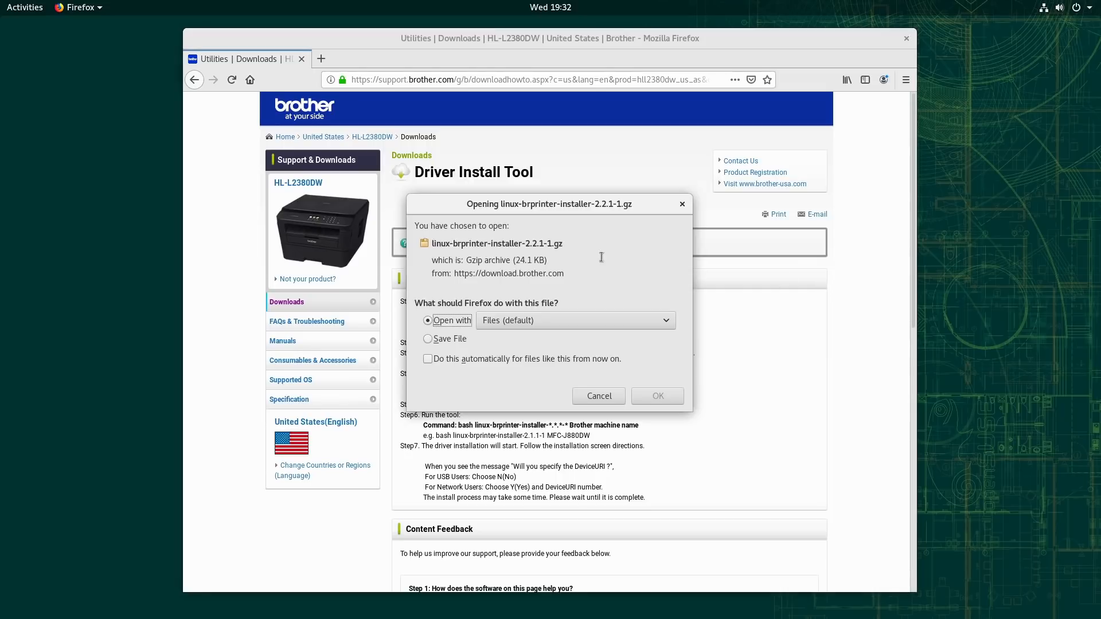
left_click(447, 340)
left_click(656, 396)
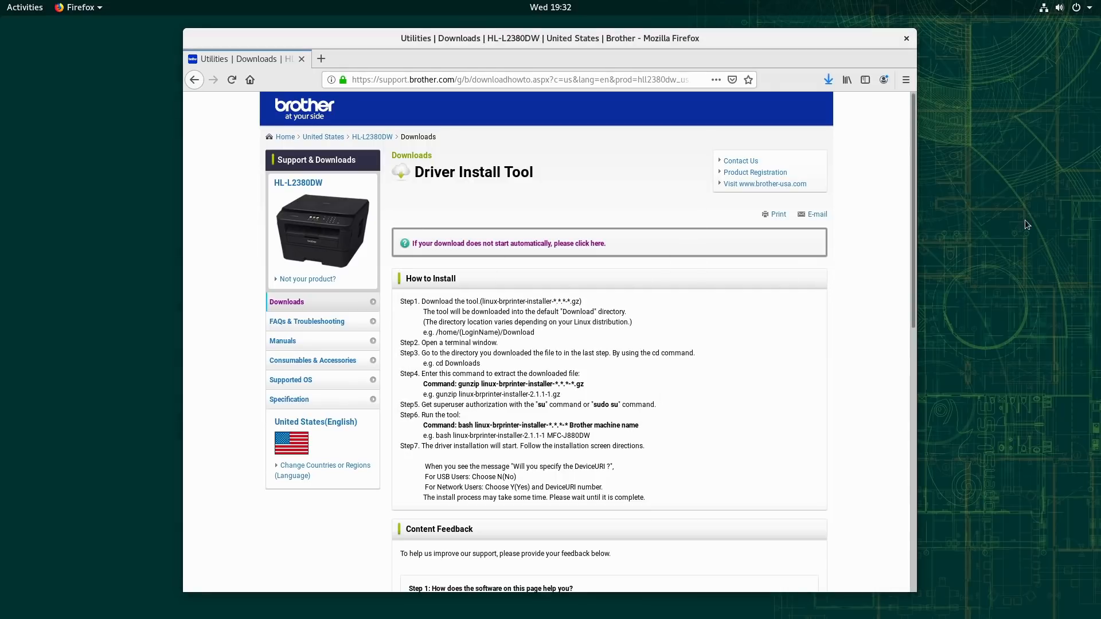
Step: View the tool's installation instructions, search the applications for "term", and launch Terminal
scroll(520, 313, "down", 2)
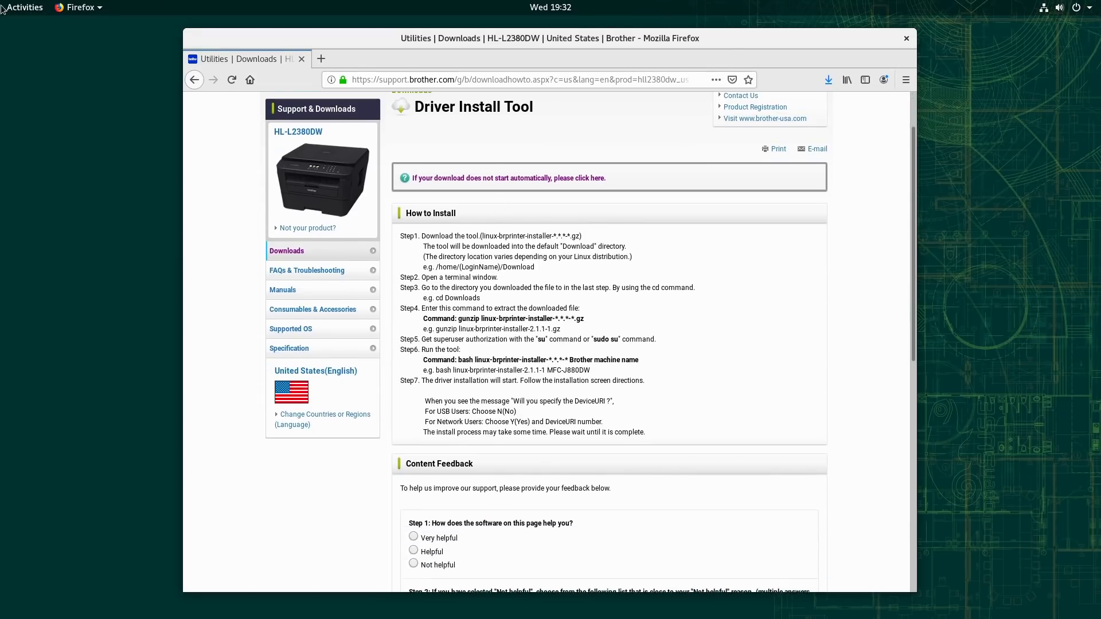
mouse_move(3, 7)
left_click(20, 482)
type("t")
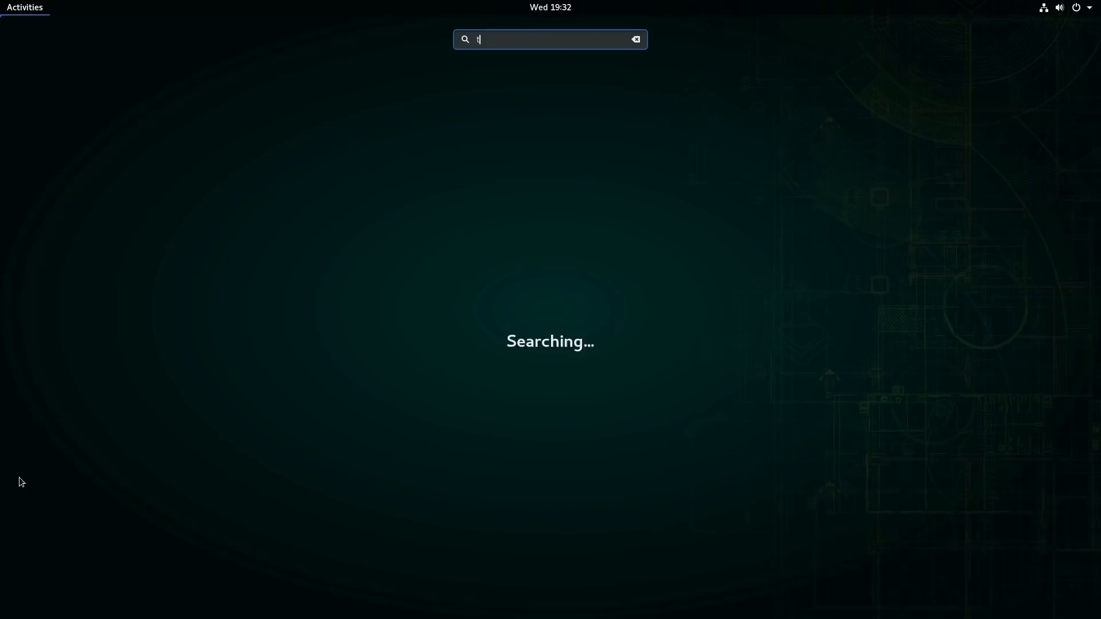
type("erm")
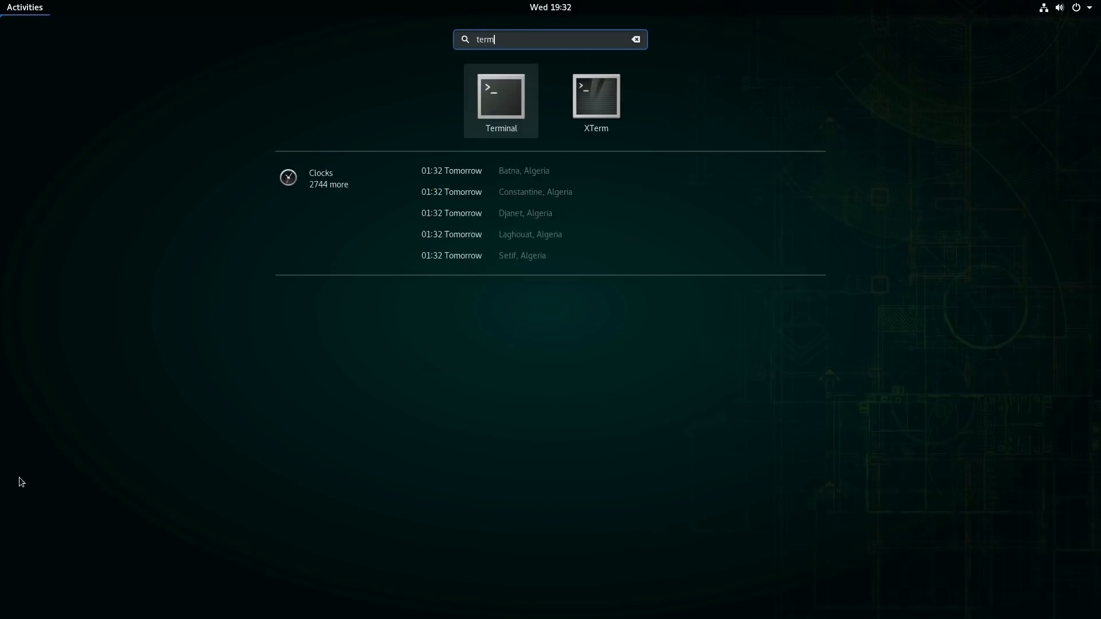
key("Return")
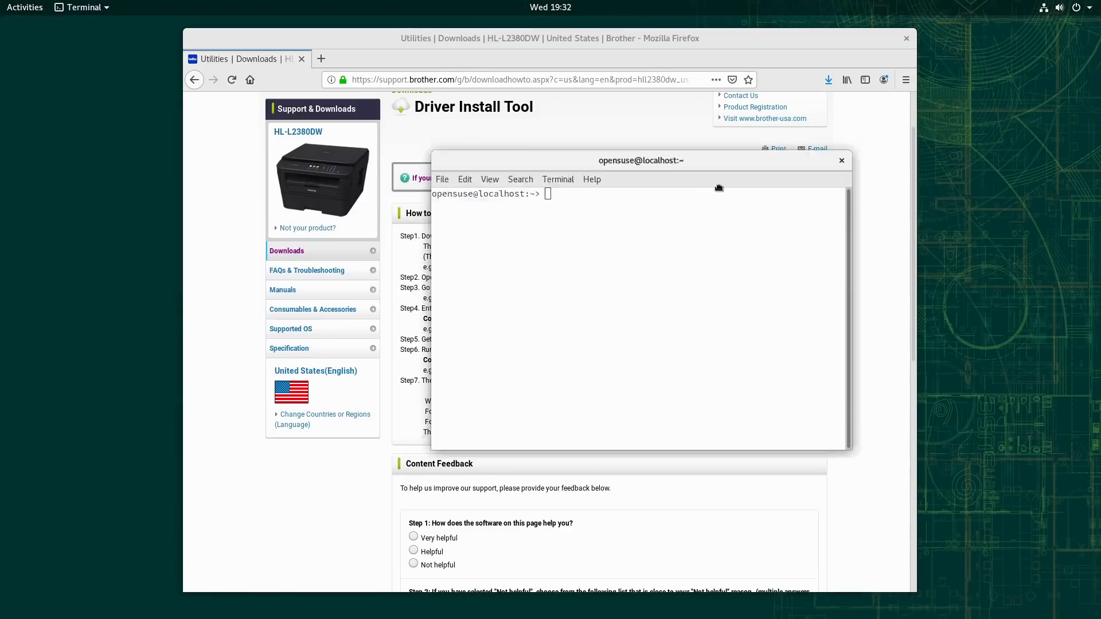
Step: Move the terminal window off the install instructions, change to the Downloads directory, and list its files with ls
left_click_drag(510, 144, 788, 261)
type("cd Des")
key("Tab")
key("BackSpace")
key("BackSpace")
key("BackSpace")
key("BackSpace")
key("BackSpace")
key("BackSpace")
key("BackSpace")
key("BackSpace")
type("Dow")
key("Tab")
key("Return")
type("ls")
key("Return")
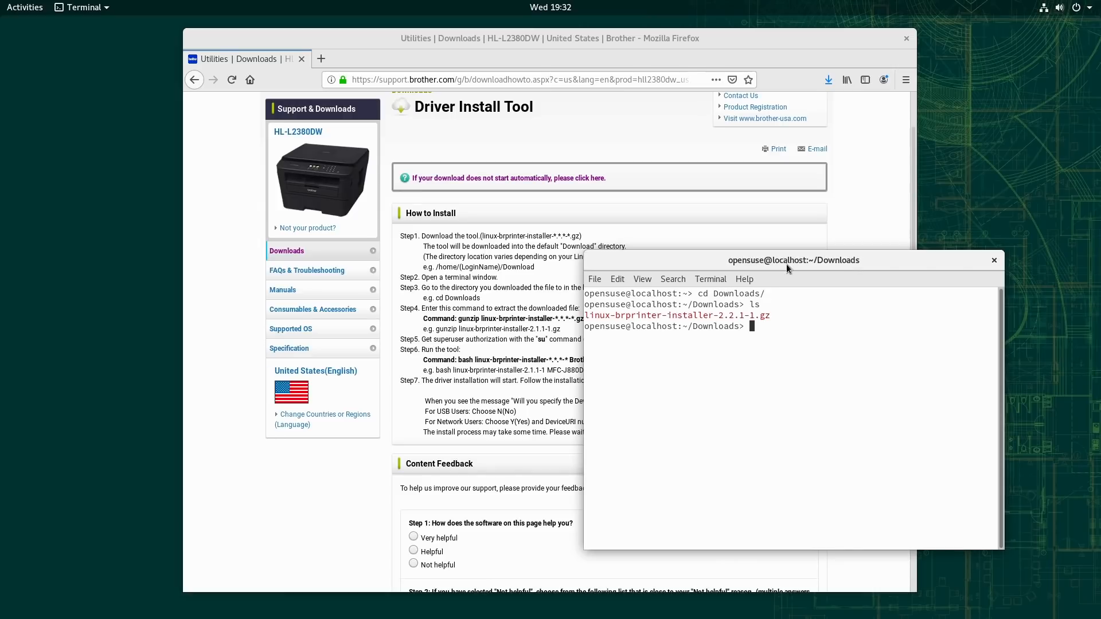
Step: Move the terminal further off the instructions and extract linux-brprinter-installer-2.2.1-1.gz with gunzip
left_click_drag(788, 260, 839, 284)
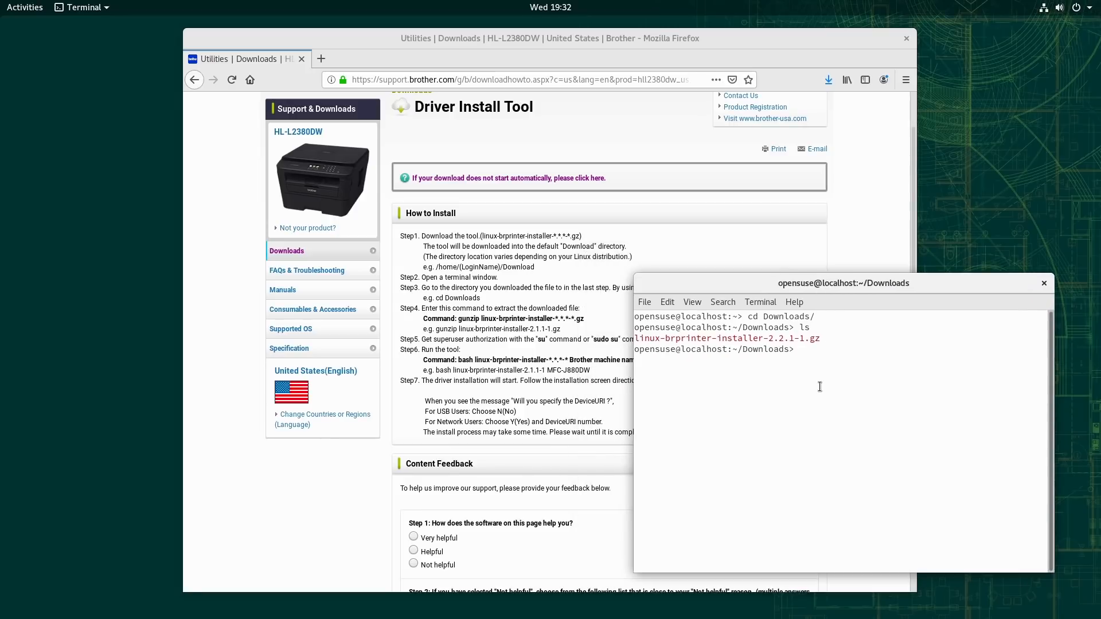
type("gunzip ;")
key("BackSpace")
type("lin")
key("Tab")
key("Return")
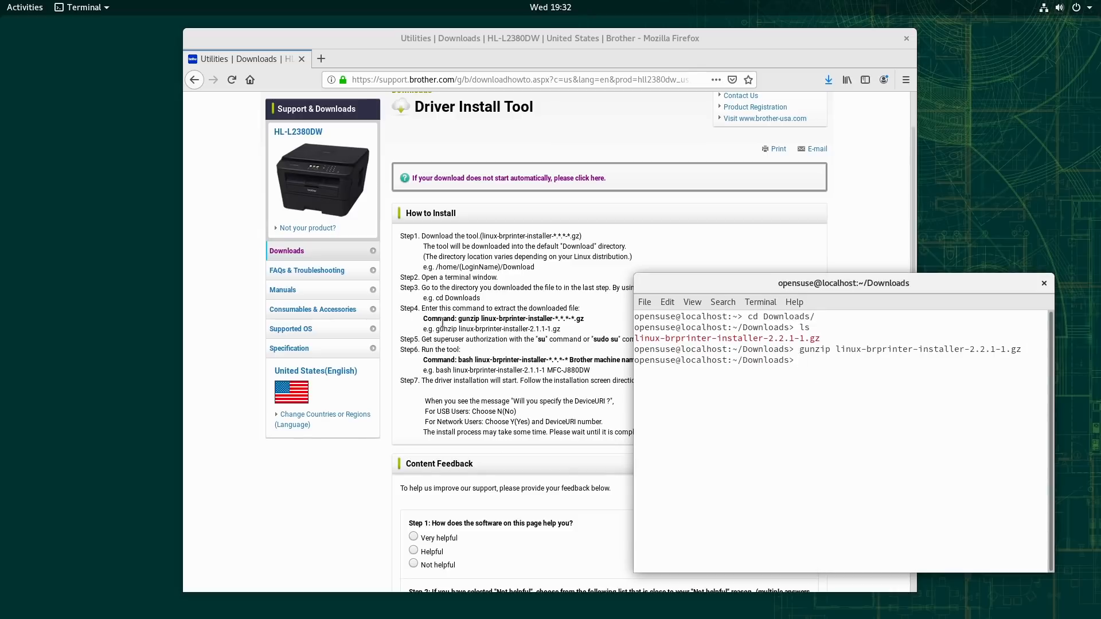
Step: Follow the install instructions to get superuser authorization with sudo su, entering the root password
scroll(525, 350, "down", 3)
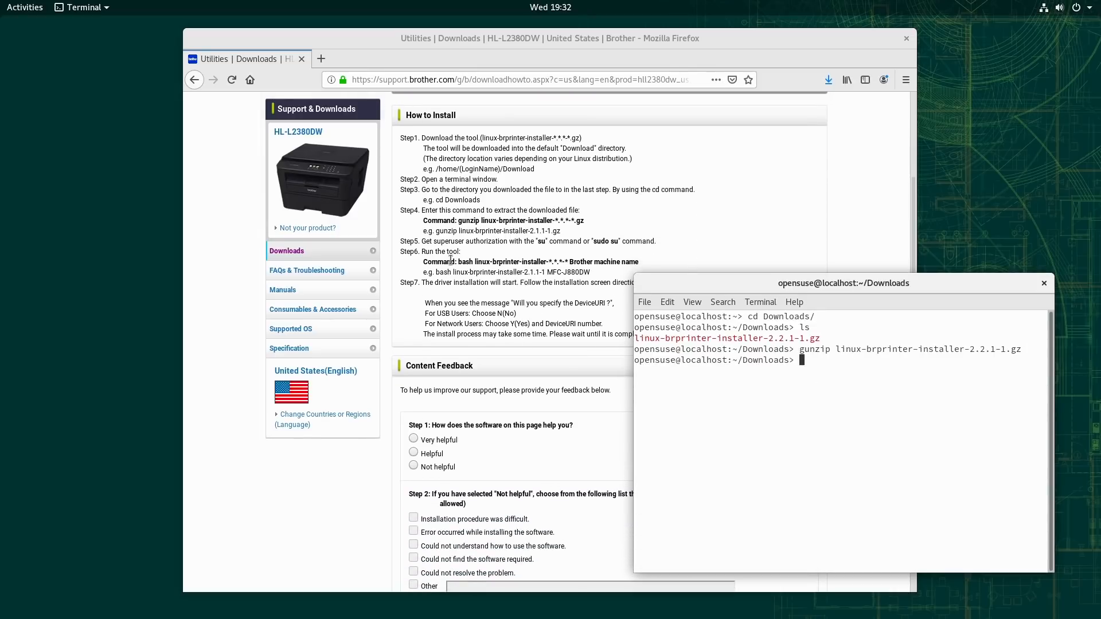
scroll(544, 298, "down", 1)
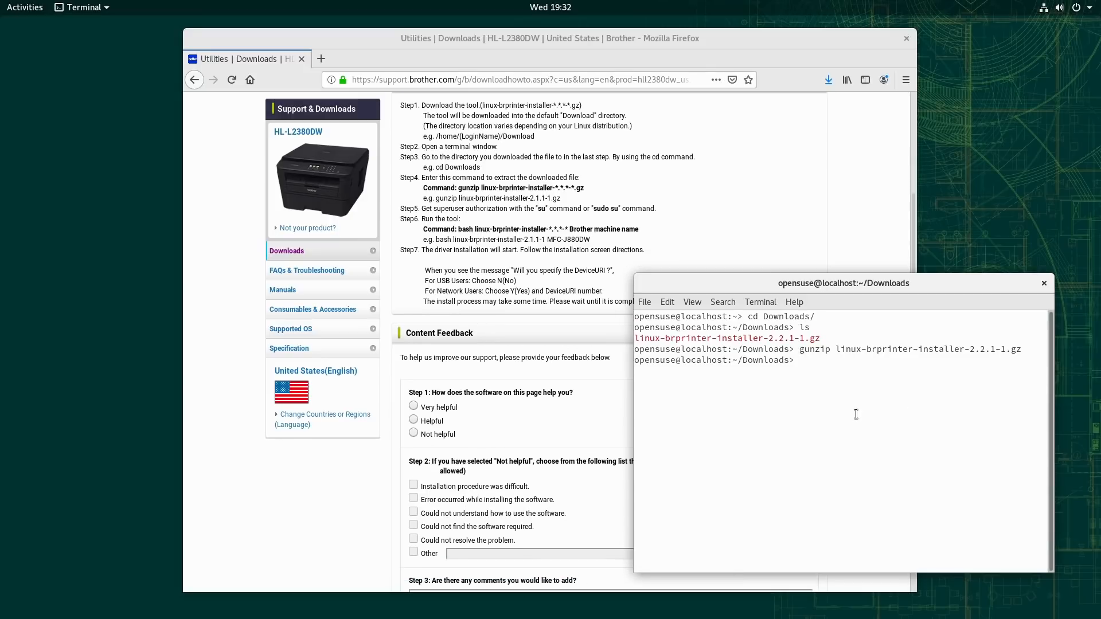
type("sudo su")
key("Return")
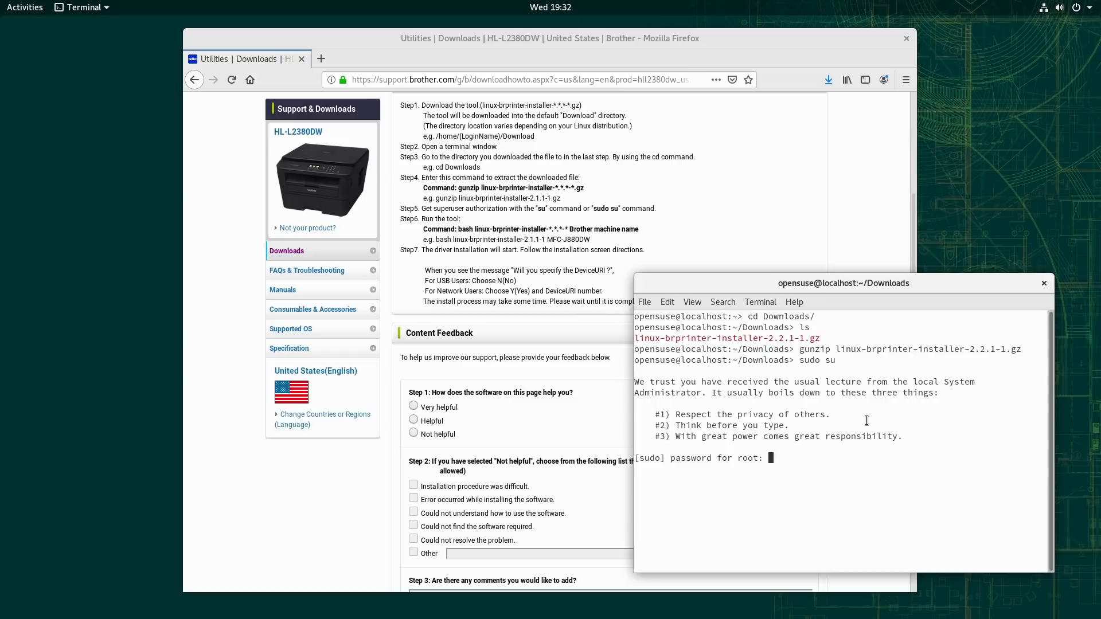
key("Return")
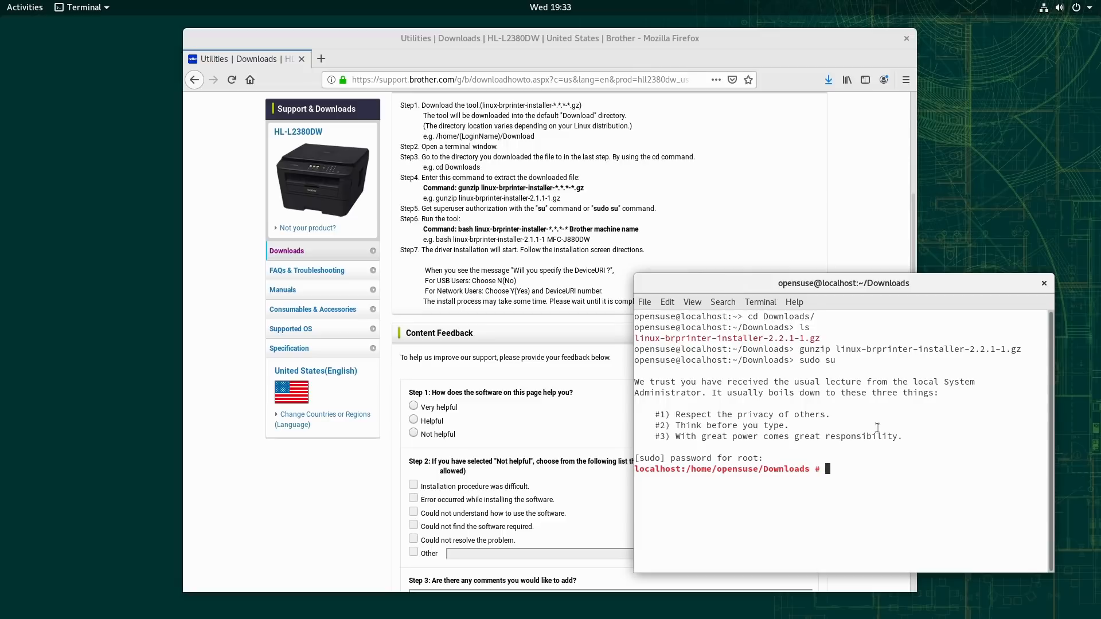
Step: Run linux-brprinter-installer-2.2.1-1 with bash and enter HL-L2380DW as the model name
type("bash li")
key("Tab")
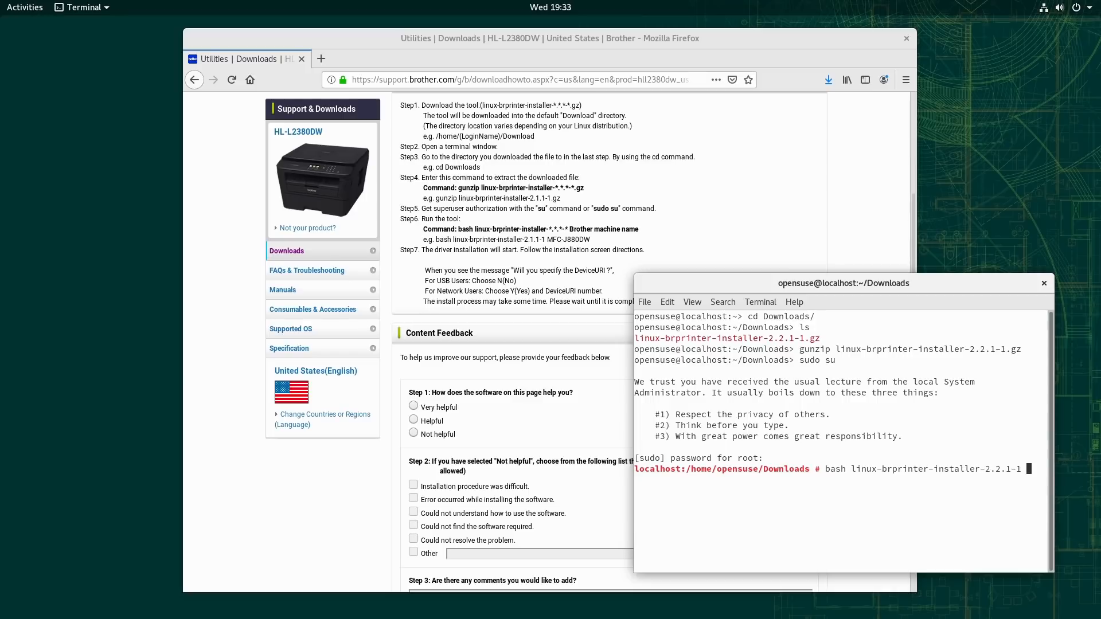
key("Return")
type("HL-L")
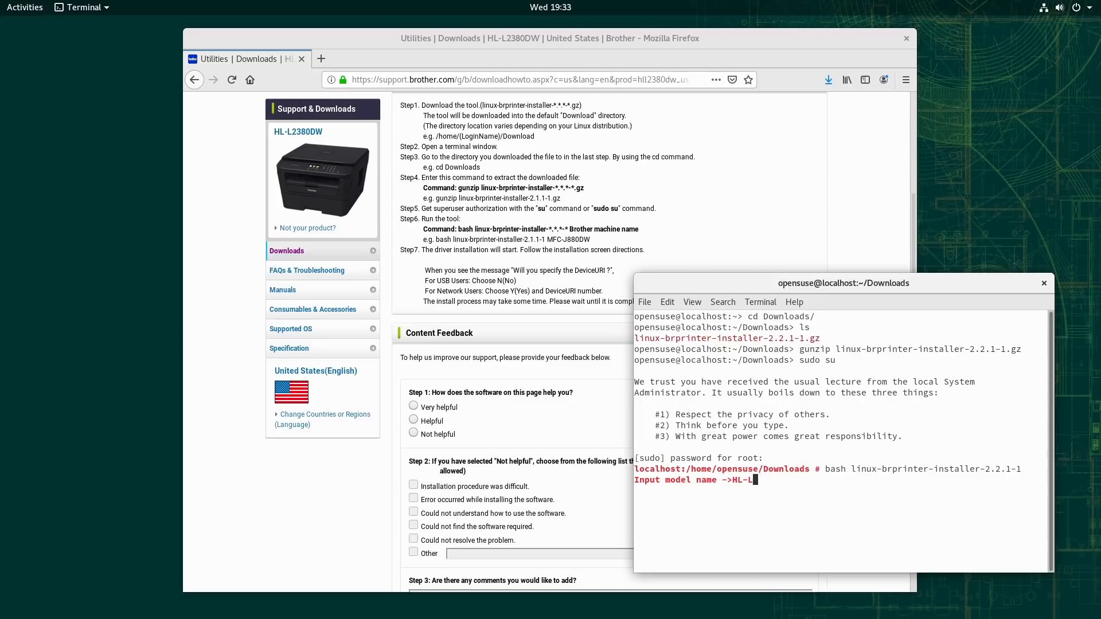
type("2380DW")
key("Return")
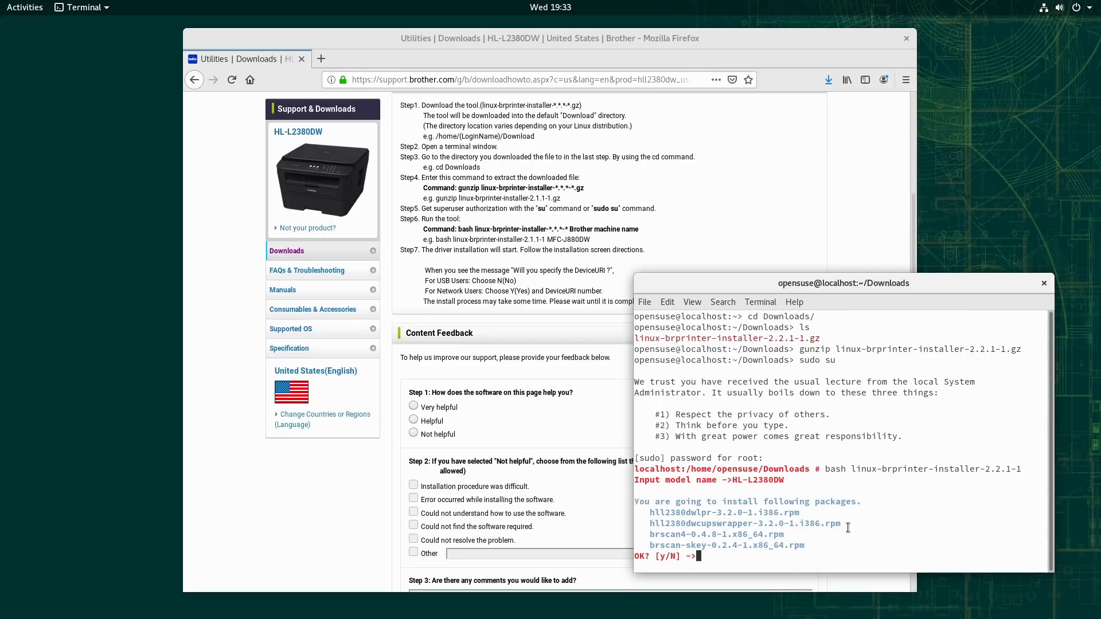
Step: Approve installing the listed driver packages and agree to both license agreements
type("y")
key("Return")
type("y")
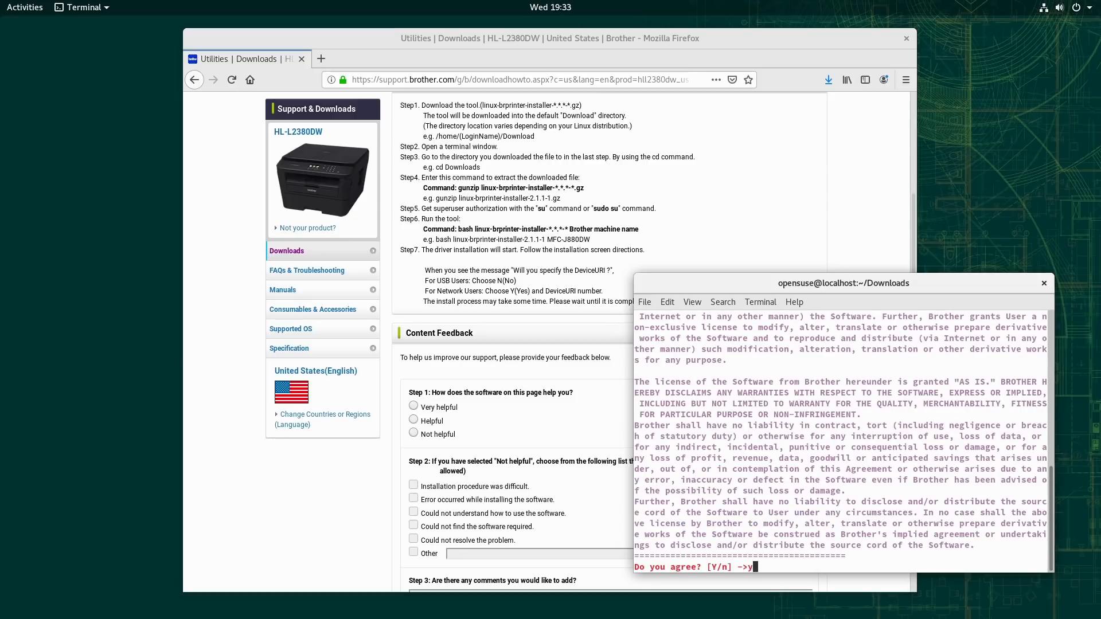
key("Return")
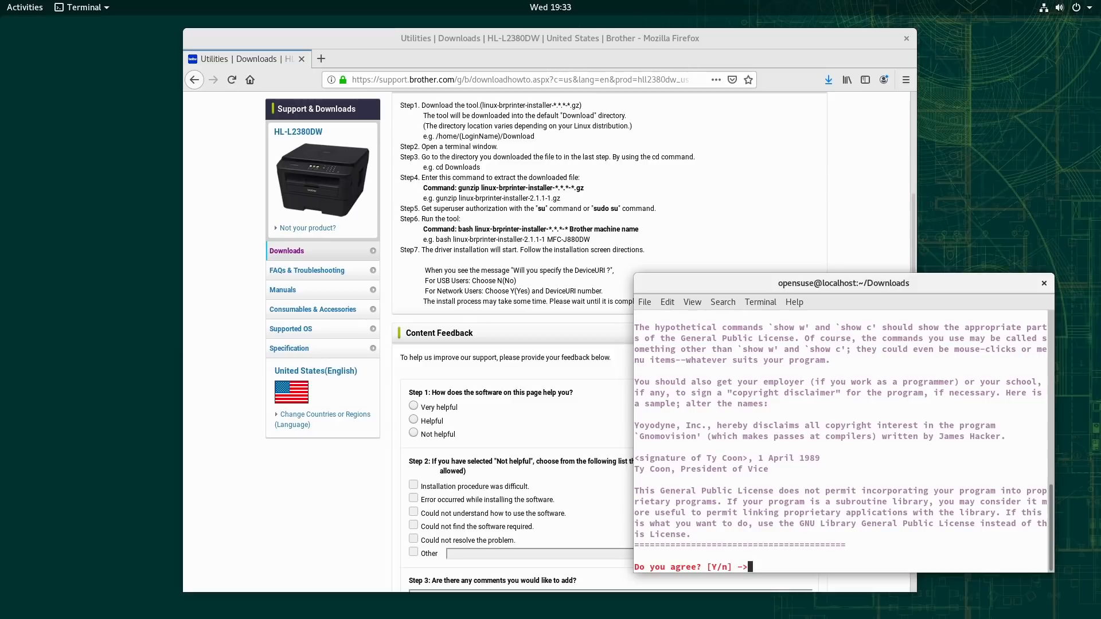
type("y")
key("Return")
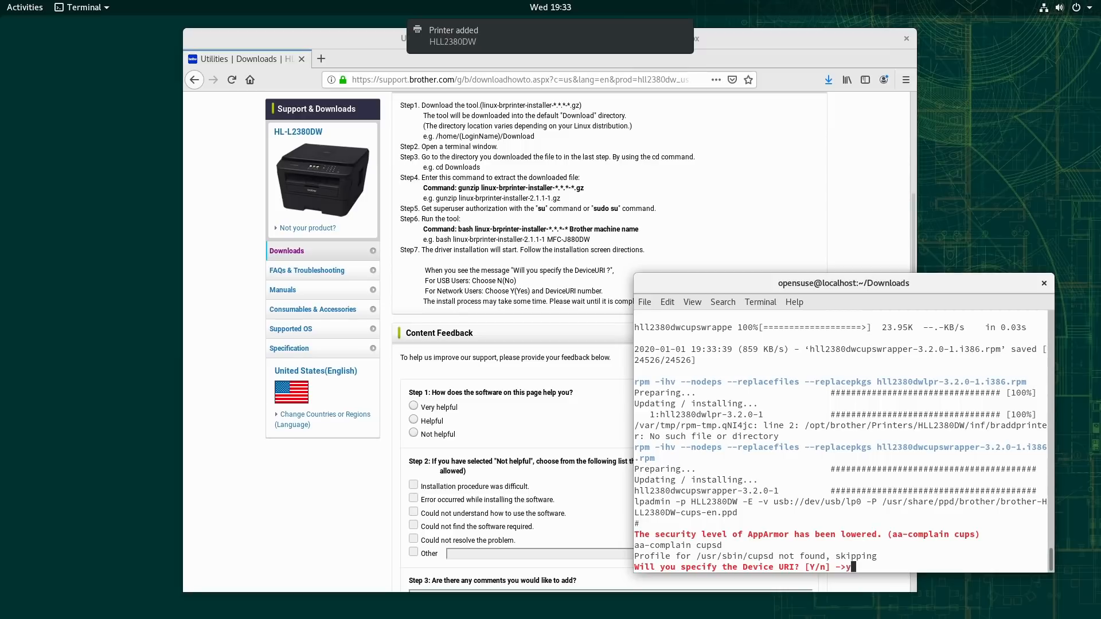
Step: Choose to specify the Device URI by IP address (option 8) and enter 192.168.5.141
type("y")
key("Return")
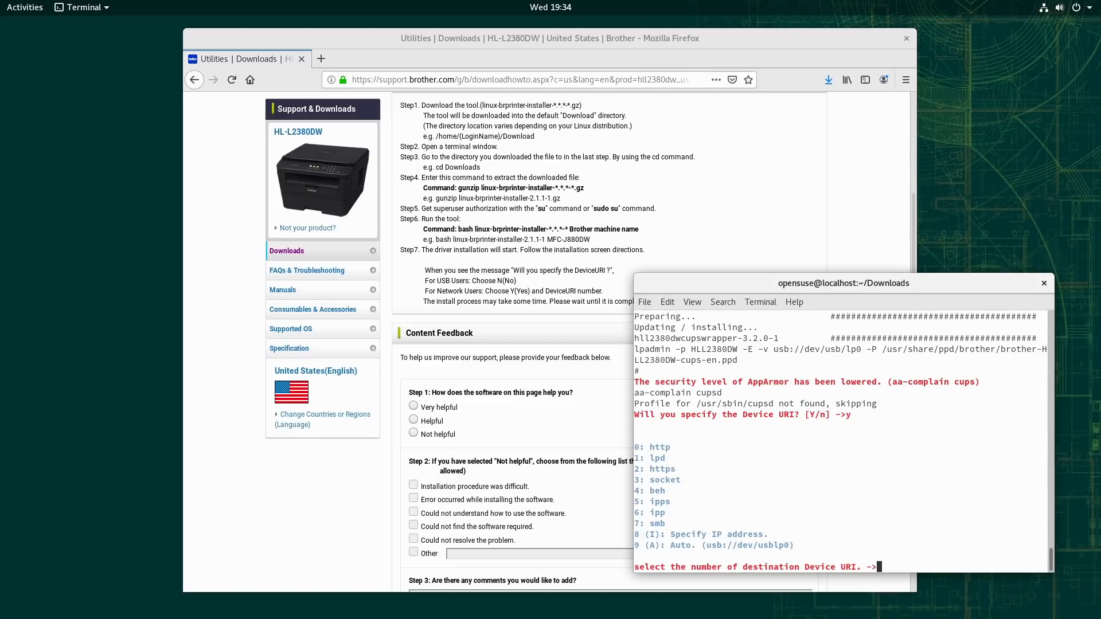
type("8")
key("Return")
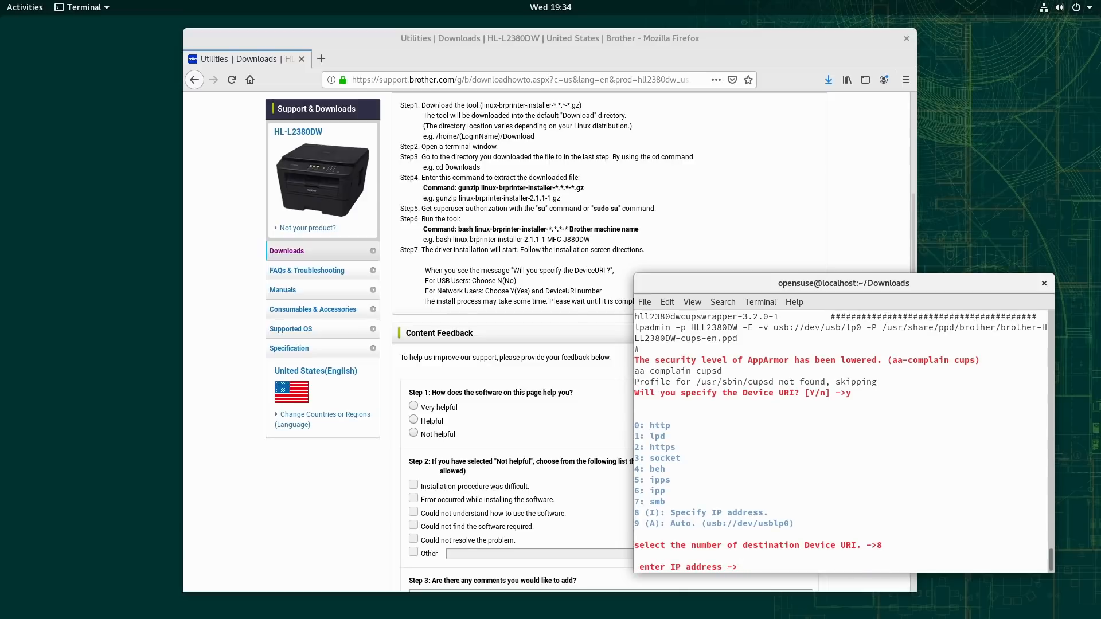
type("192.168.5.141")
key("Return")
Step: Answer yes to the installer's further prompts, accepting the license agreement for the scanner driver
type("y")
key("Return")
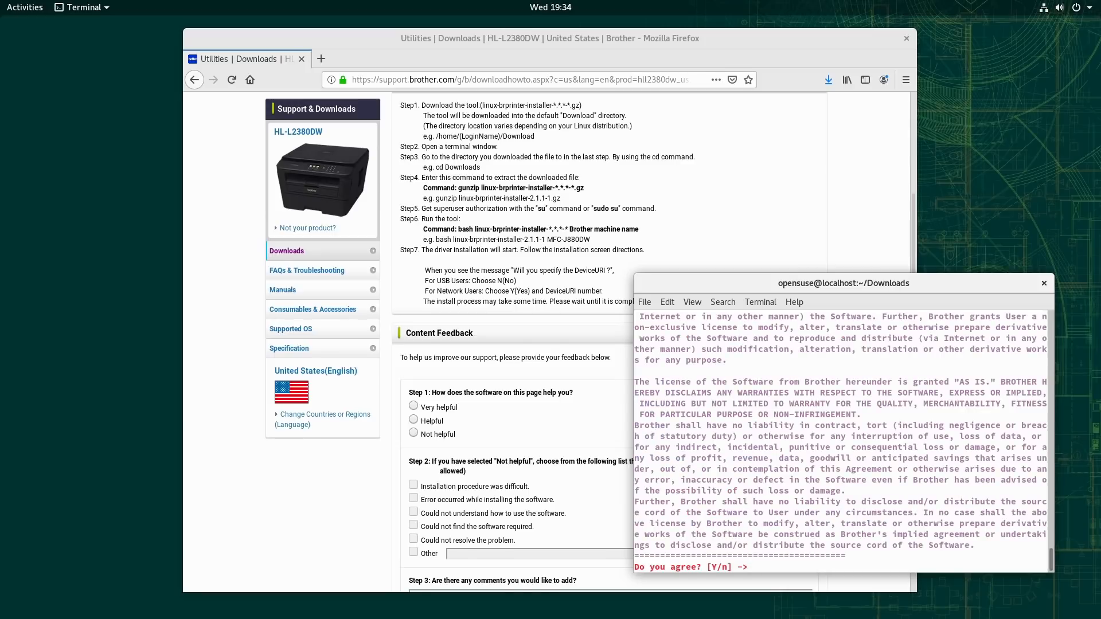
type("y")
key("Return")
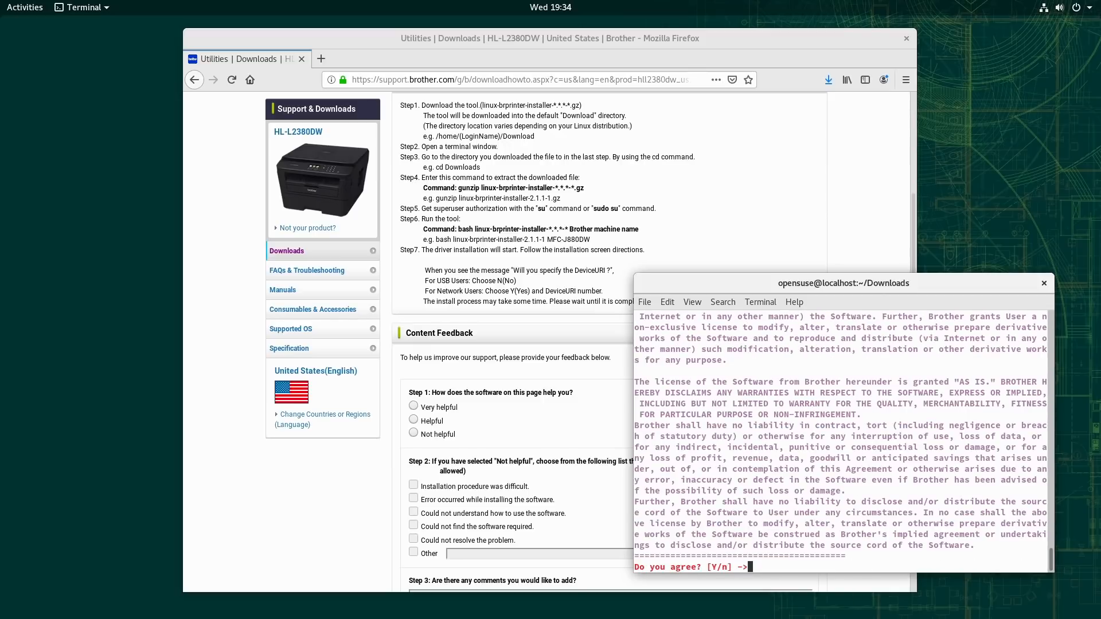
type("y")
key("Return")
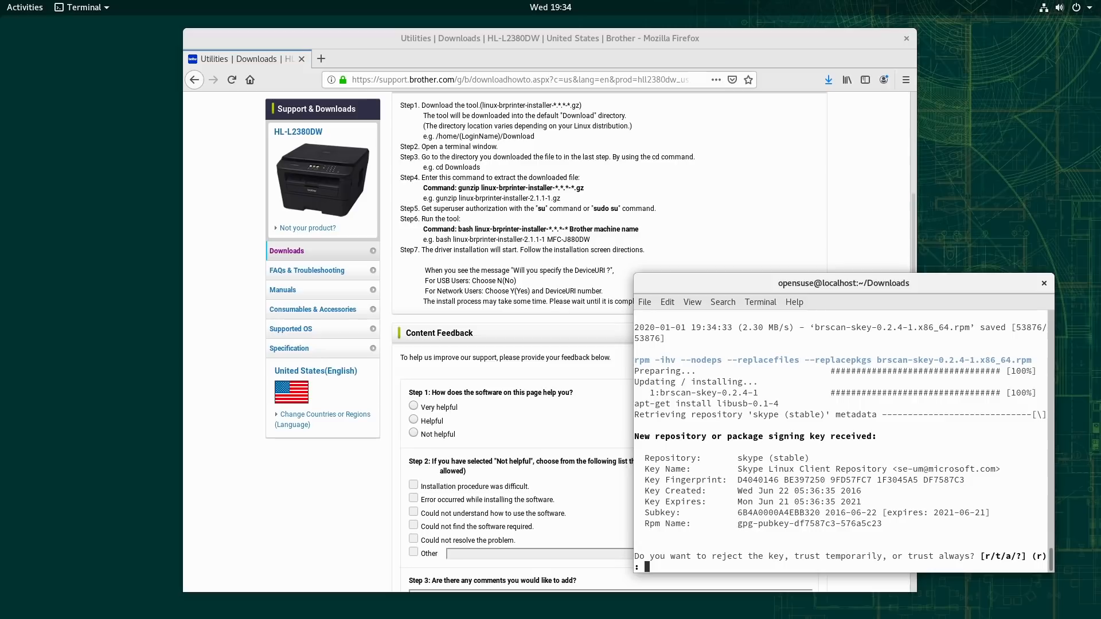
Step: Always trust the skype (stable) repository signing key and finish the driver installer
type("a")
key("Return")
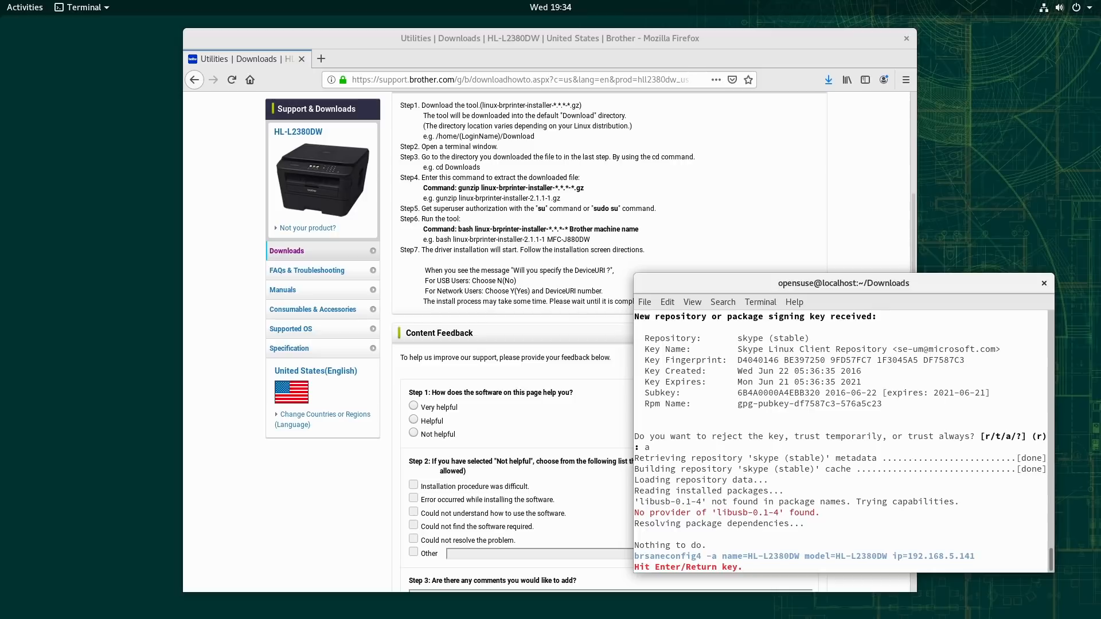
key("Return")
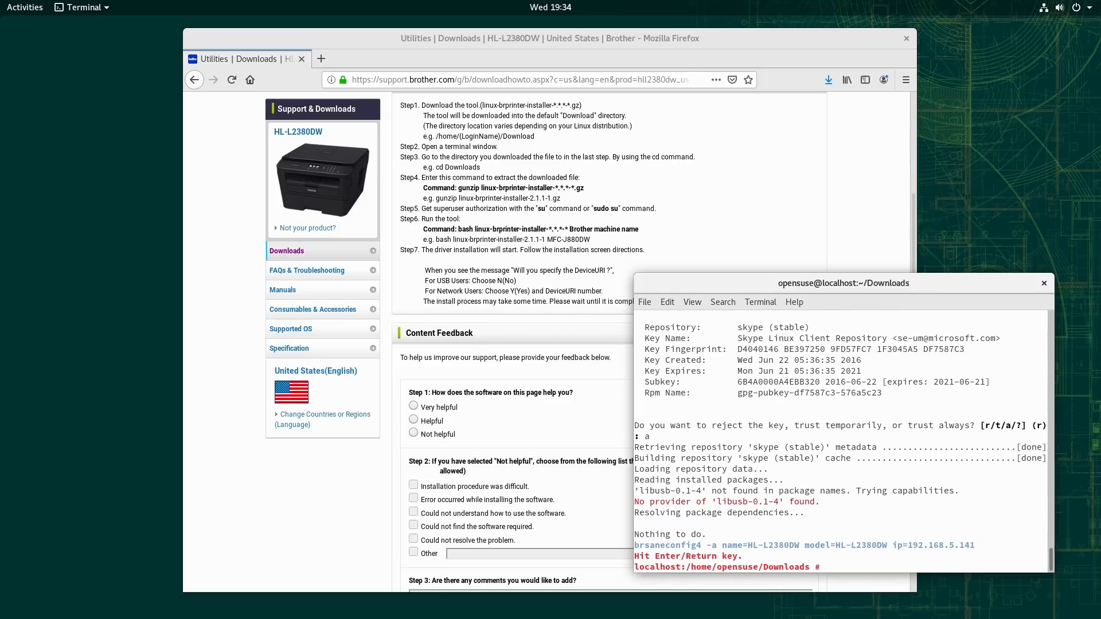
Step: Exit the root shell and the terminal session, and close Firefox
type("exit")
key("Return")
type("exit")
key("Return")
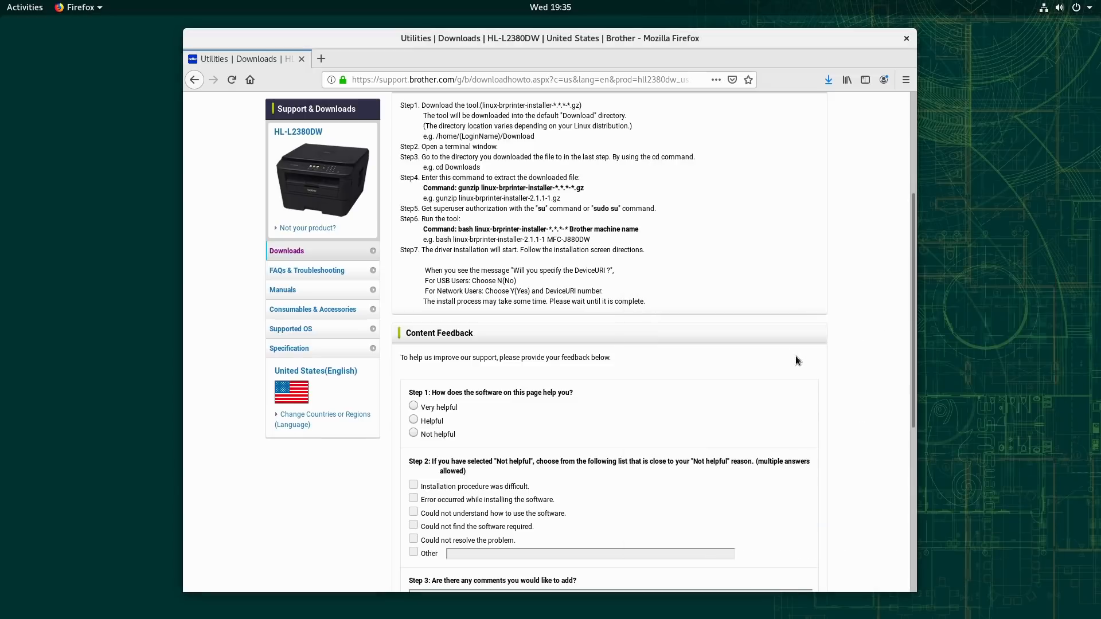
left_click(906, 38)
Step: Open the system Settings, search for "pr", and open the Printers settings
left_click(17, 6)
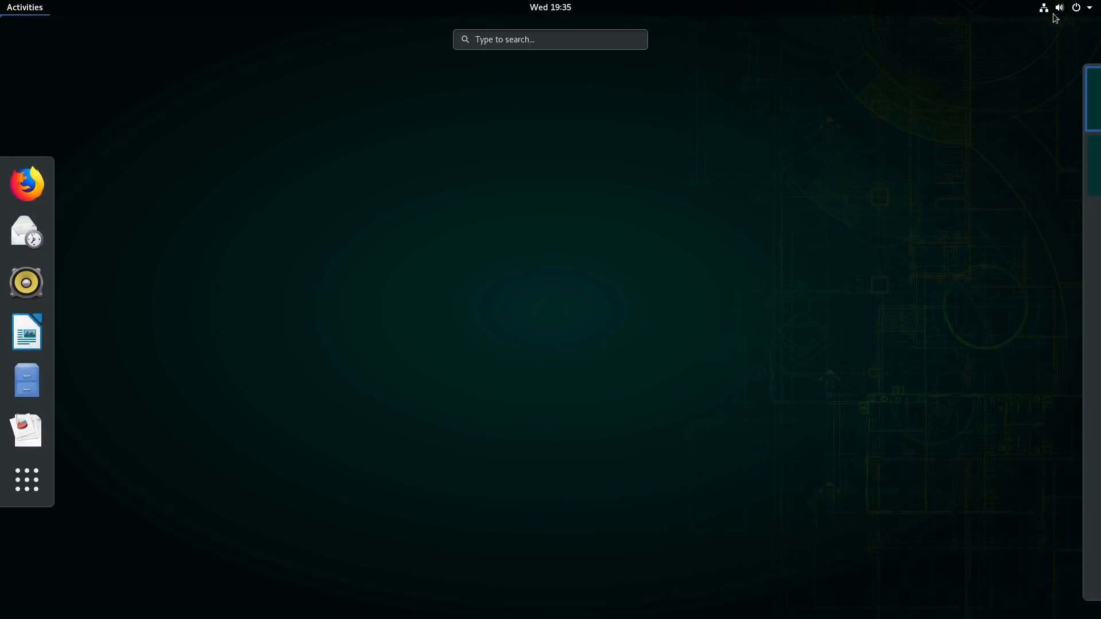
left_click(1082, 11)
left_click(958, 141)
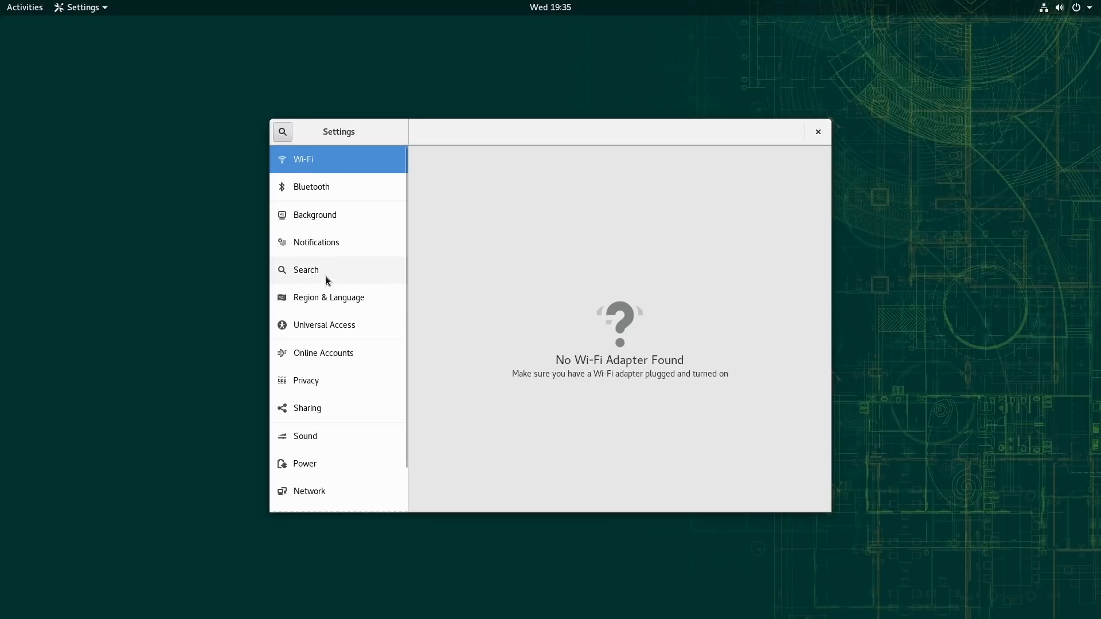
type("pr")
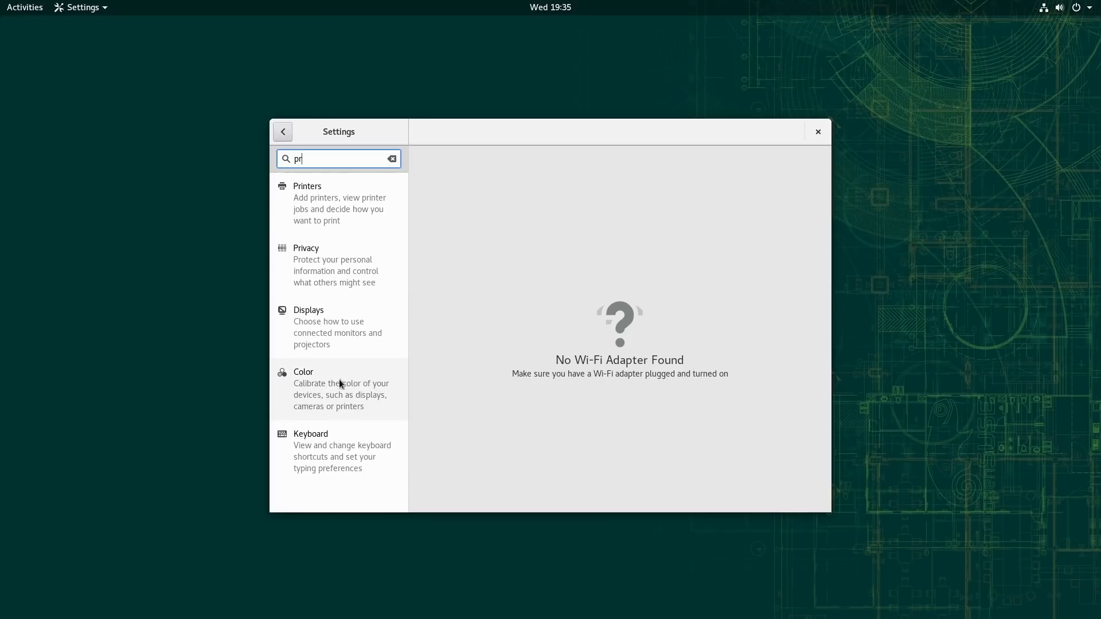
left_click(339, 202)
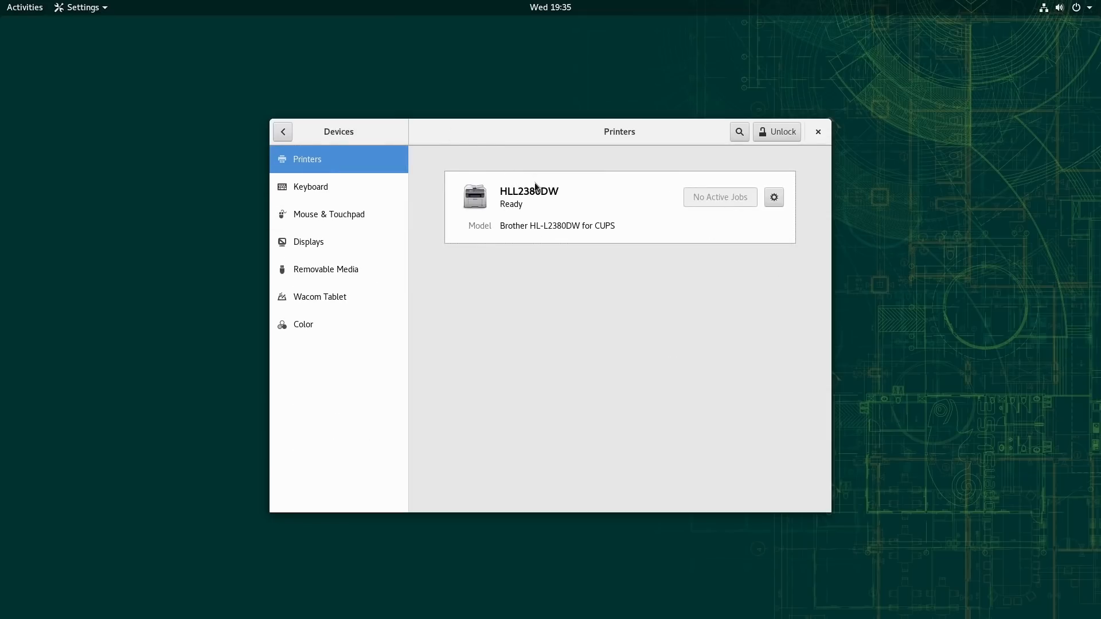
Step: Open the HLL2380DW printing options and print a test page
left_click(782, 199)
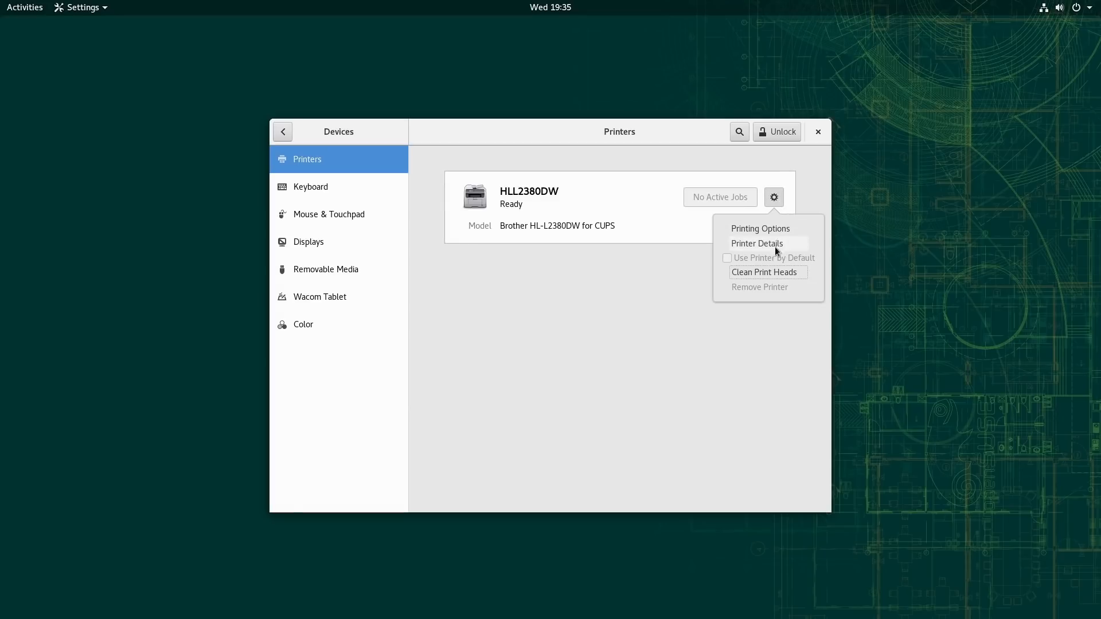
left_click(777, 230)
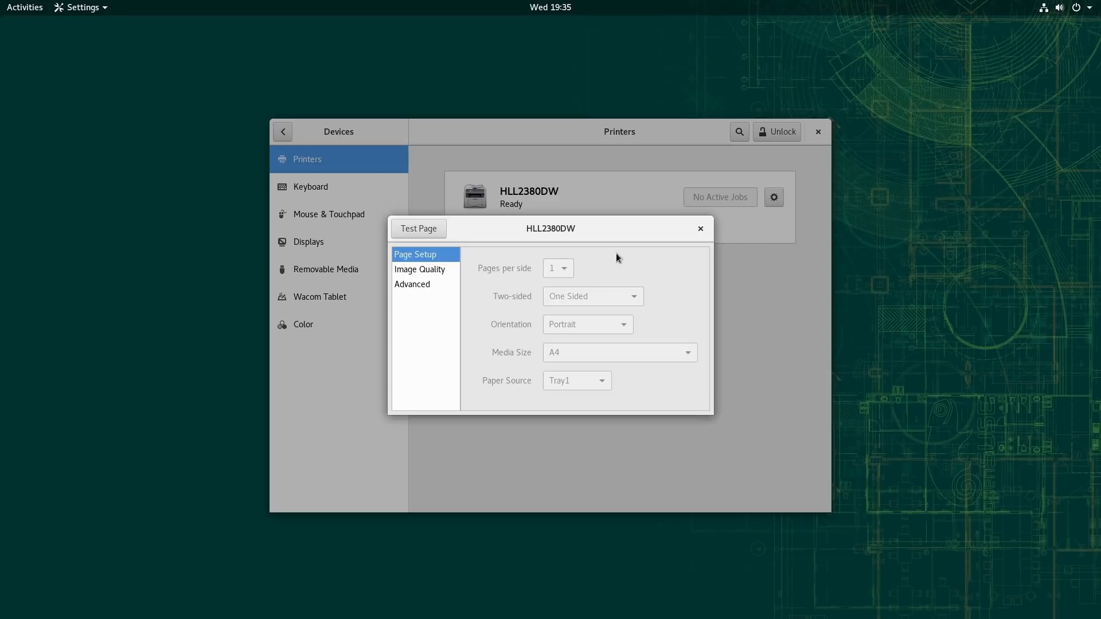
left_click(441, 232)
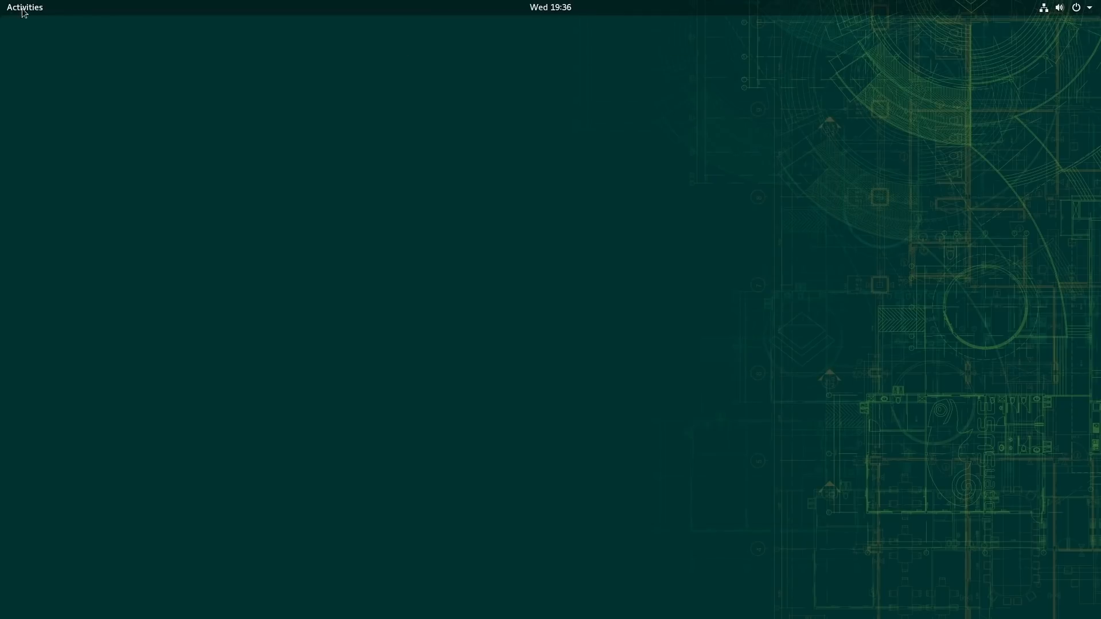
Step: Search the applications for "sc", launch Simple Scan, and move its window toward the middle of the desktop
left_click(21, 11)
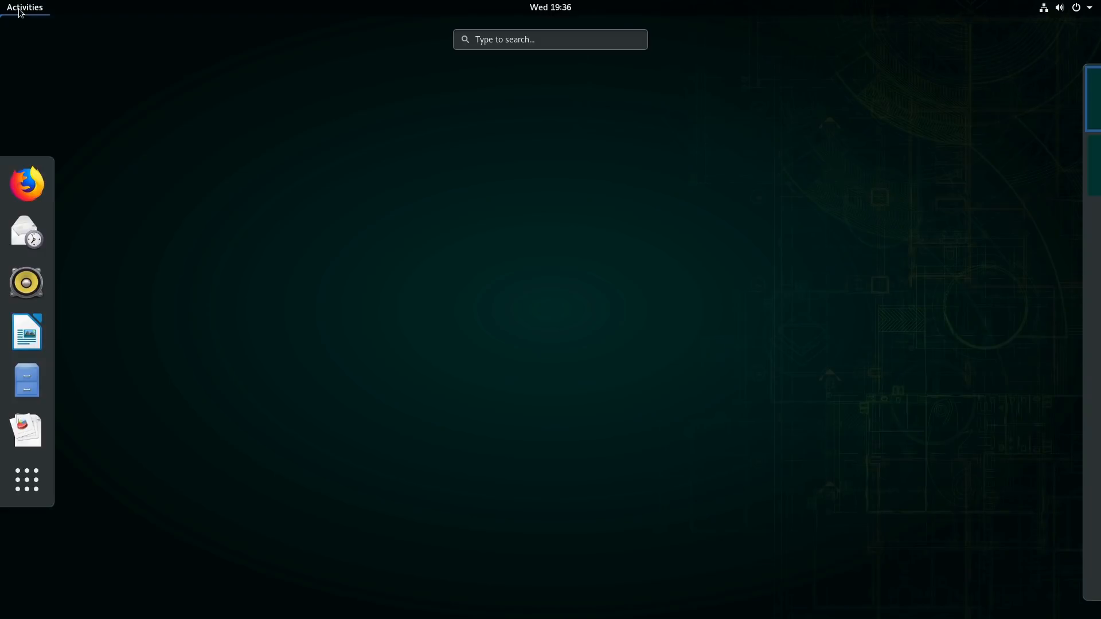
type("sc")
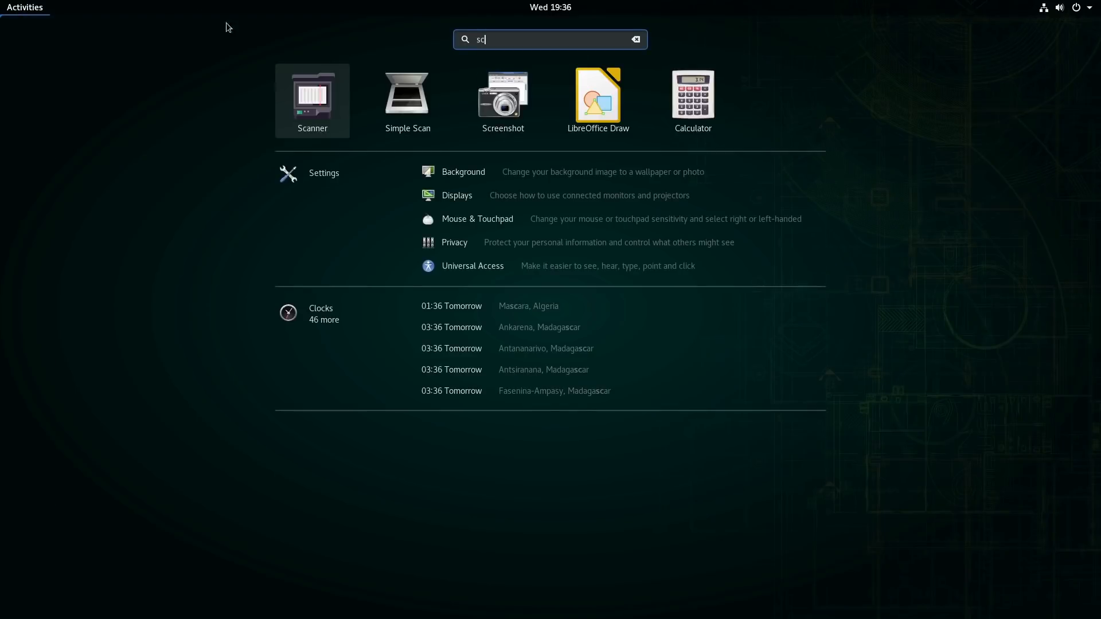
left_click(406, 102)
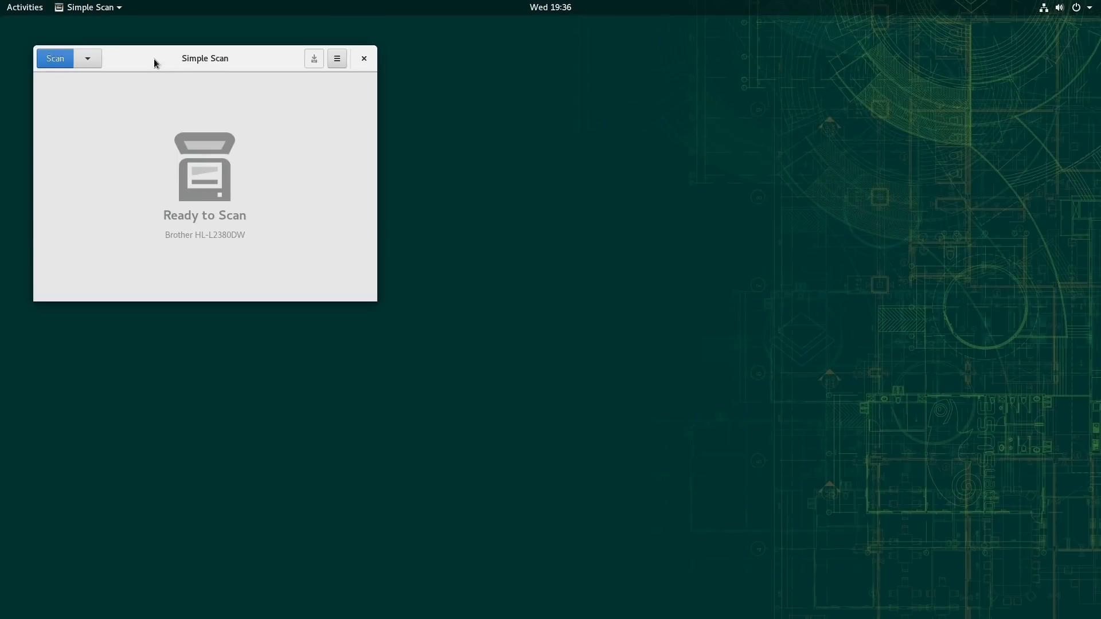
left_click_drag(154, 58, 363, 117)
Step: Scan a page in an enlarged Simple Scan window and quit without saving the document
left_click(297, 118)
left_click(296, 115)
left_click(275, 118)
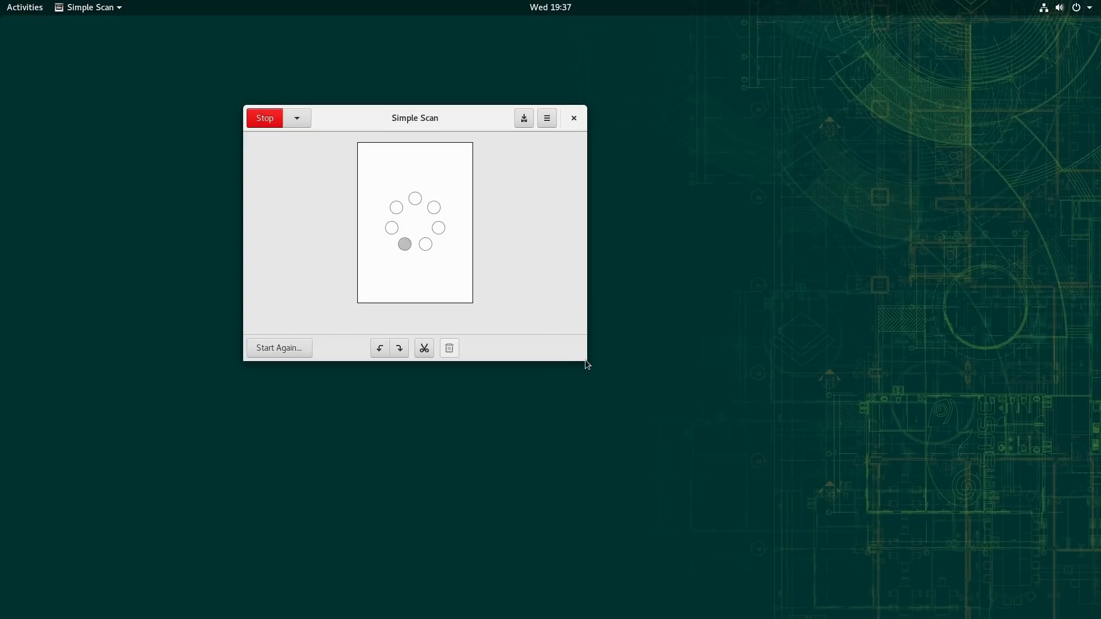
left_click_drag(587, 361, 805, 522)
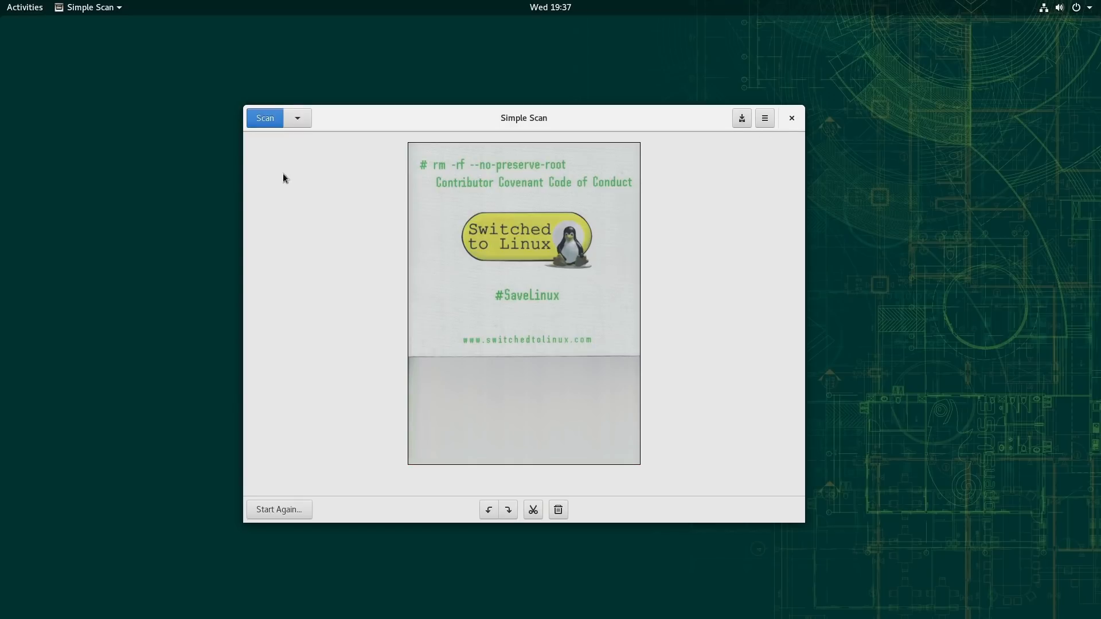
left_click(791, 118)
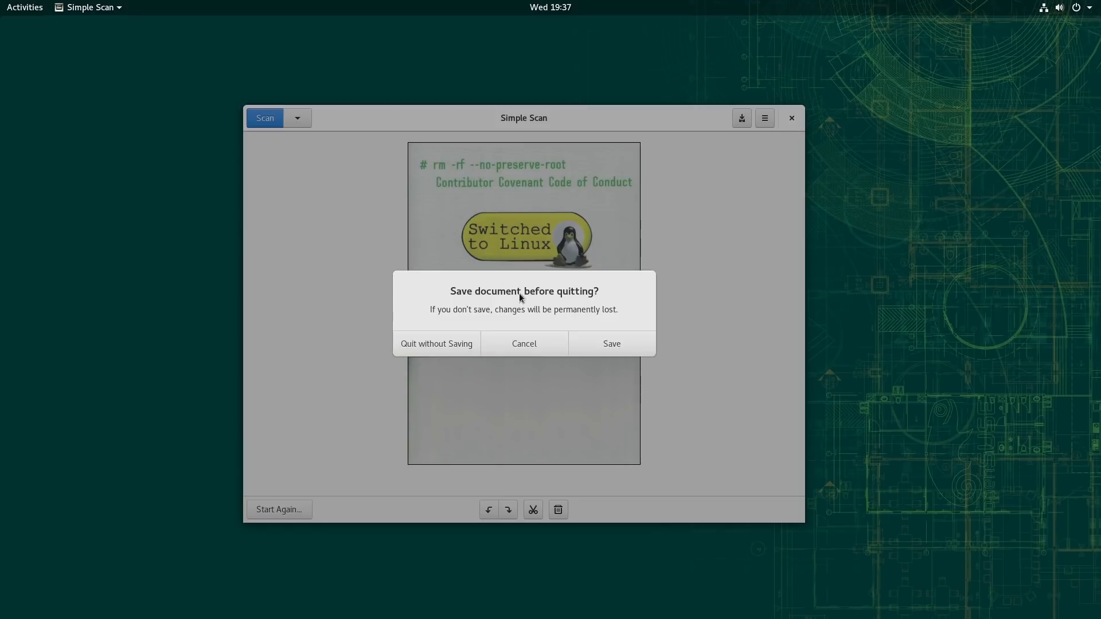
left_click(456, 343)
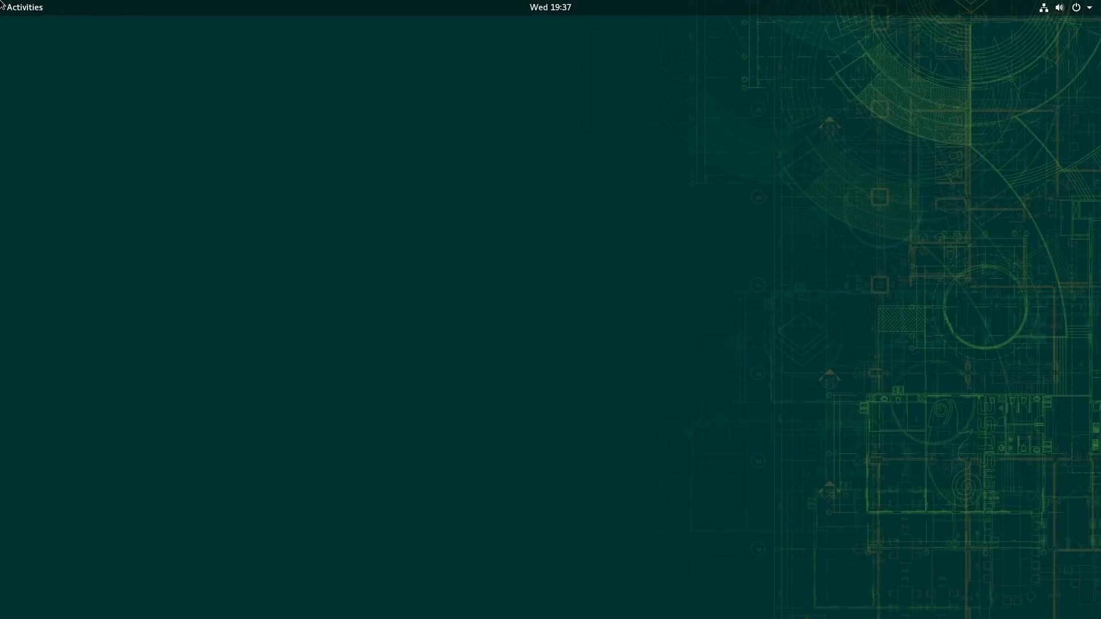
Step: Launch LibreOffice Writer and dismiss the tip of the day
mouse_move(2, 4)
left_click(27, 381)
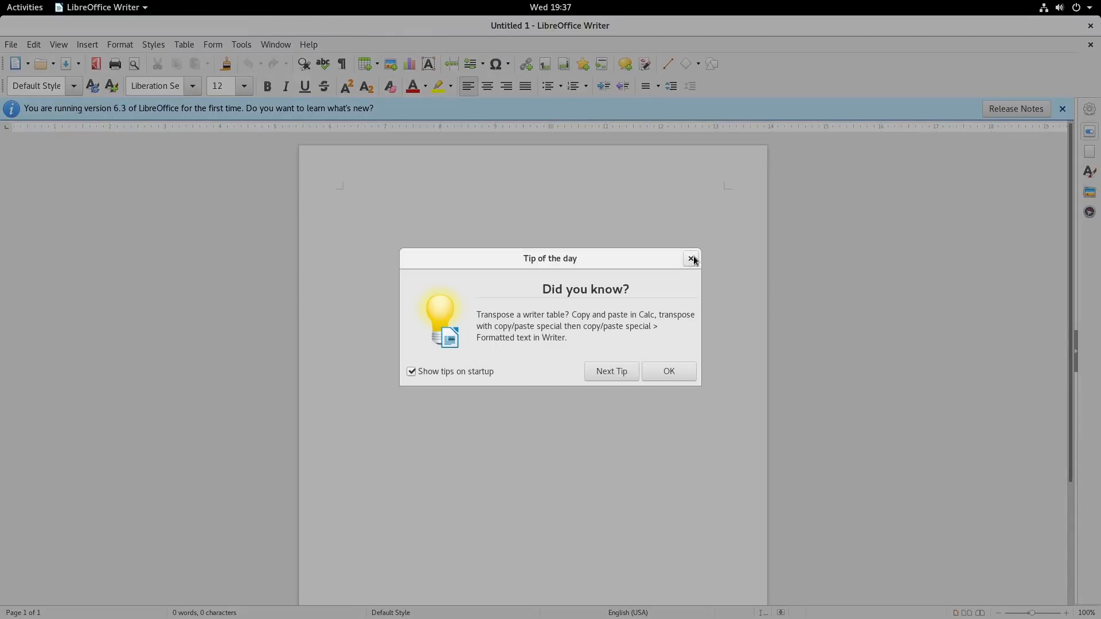
left_click(692, 260)
Step: View LibreOffice's version information in its About dialog and close the dialog
left_click(308, 45)
left_click(341, 209)
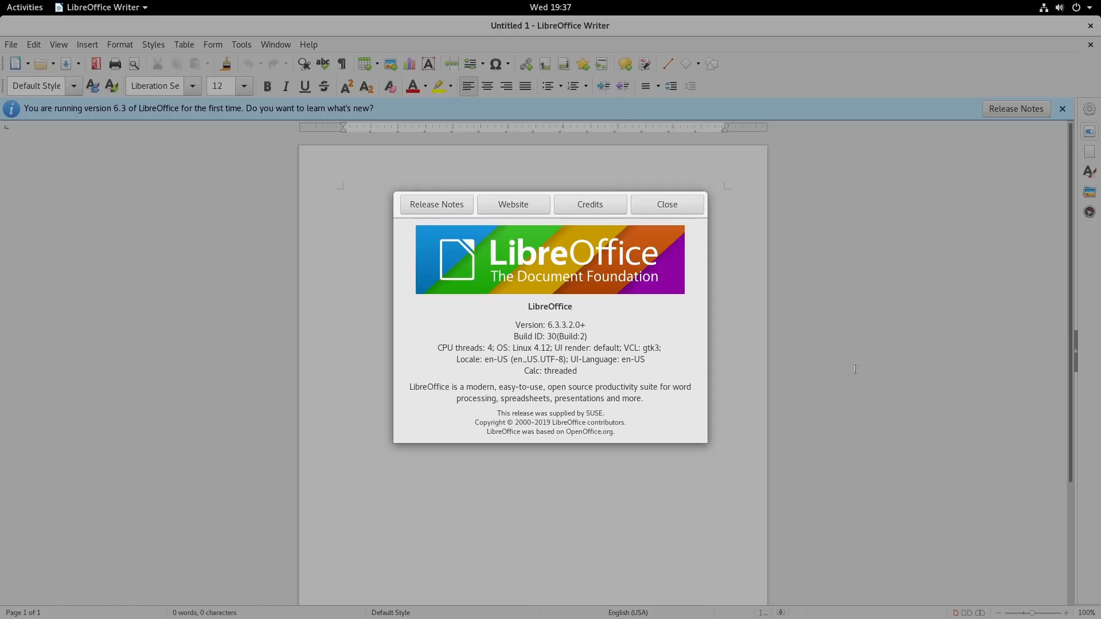
left_click(660, 201)
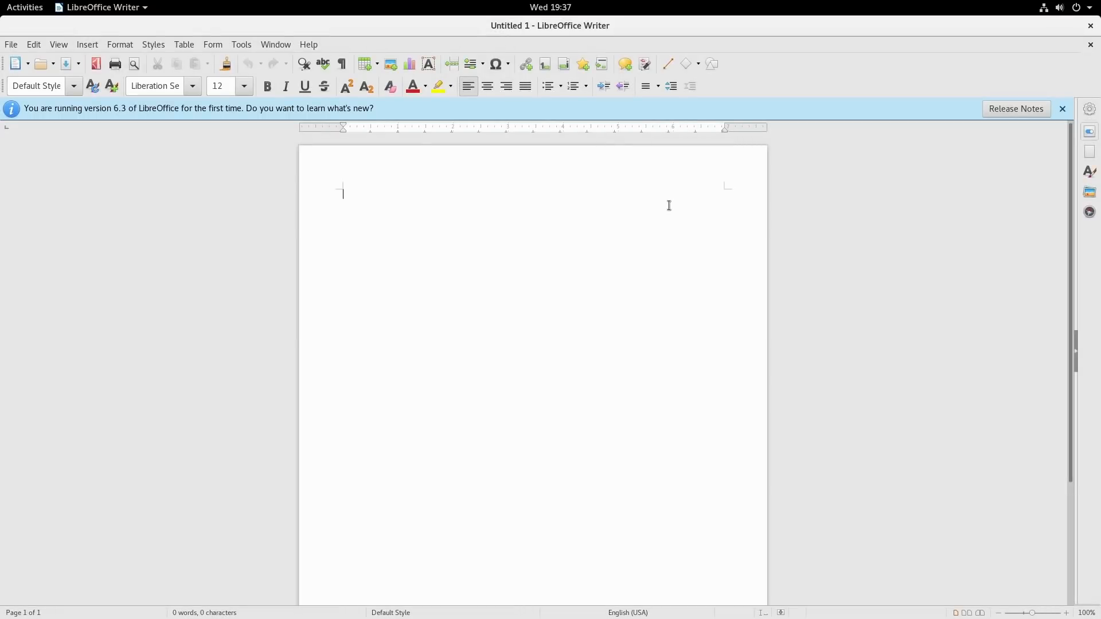
Step: Write "Testing......" in the blank document and check the HLL2380DW printer selection in the Print dialog
type("Testing,.,.,.")
left_click(116, 65)
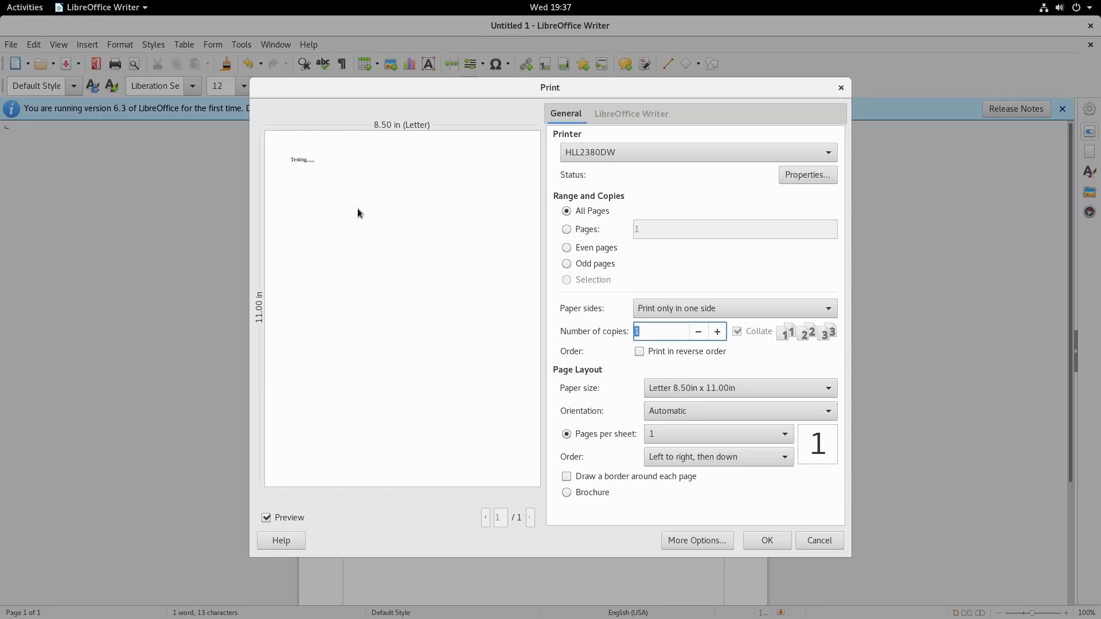
left_click(690, 150)
left_click(690, 156)
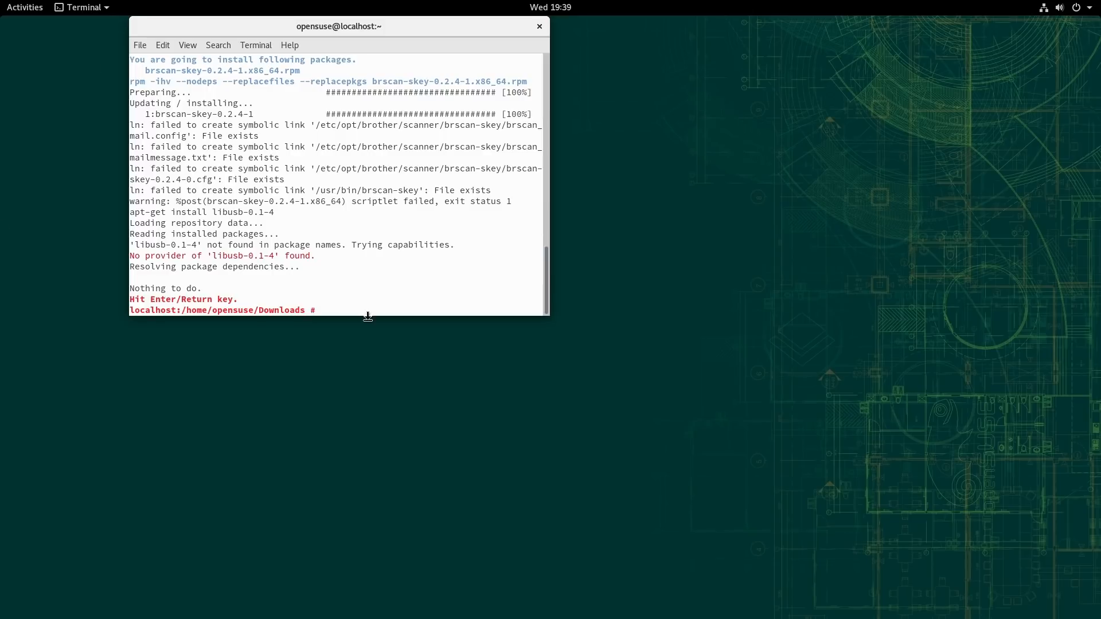
Step: Review the Brother driver installer's output in the terminal and close the terminal window
scroll(408, 172, "up", 5)
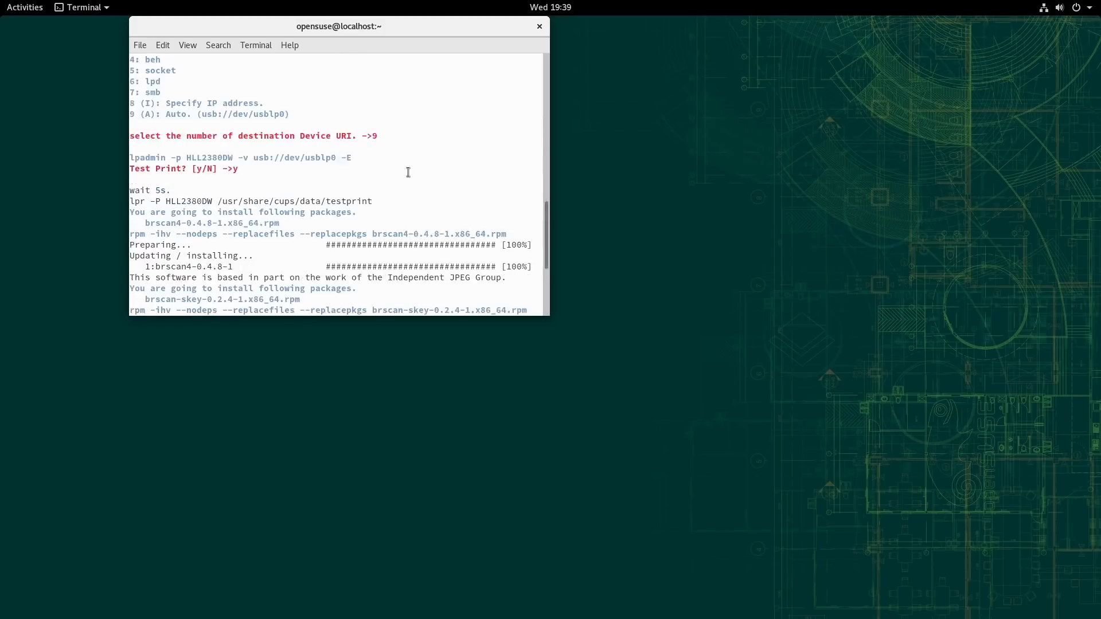
scroll(409, 172, "up", 5)
scroll(408, 172, "down", 2)
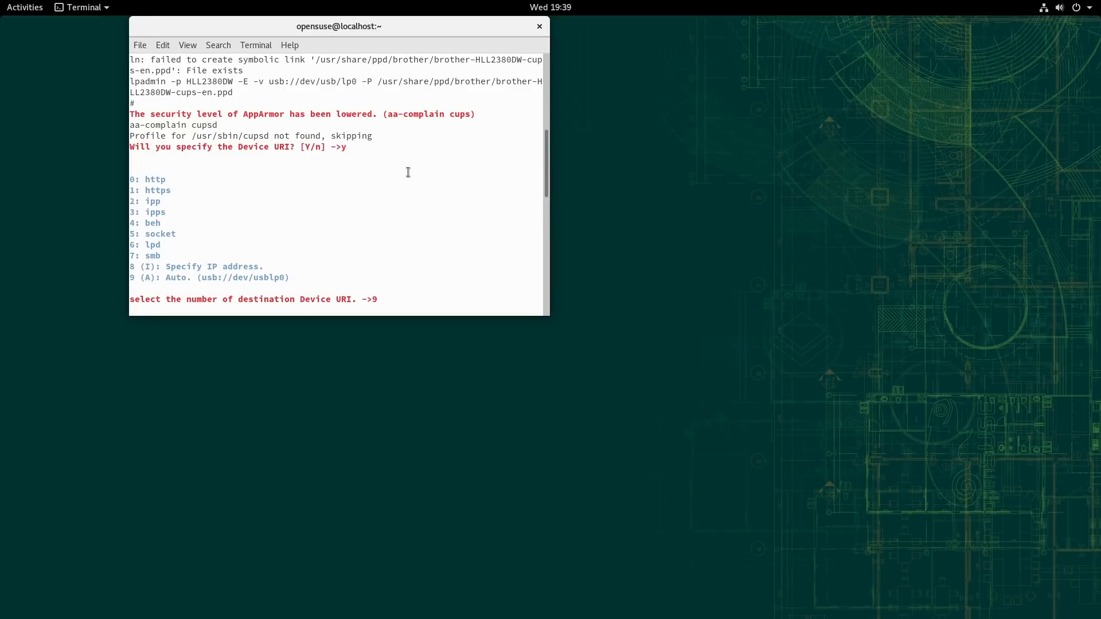
scroll(406, 172, "down", 3)
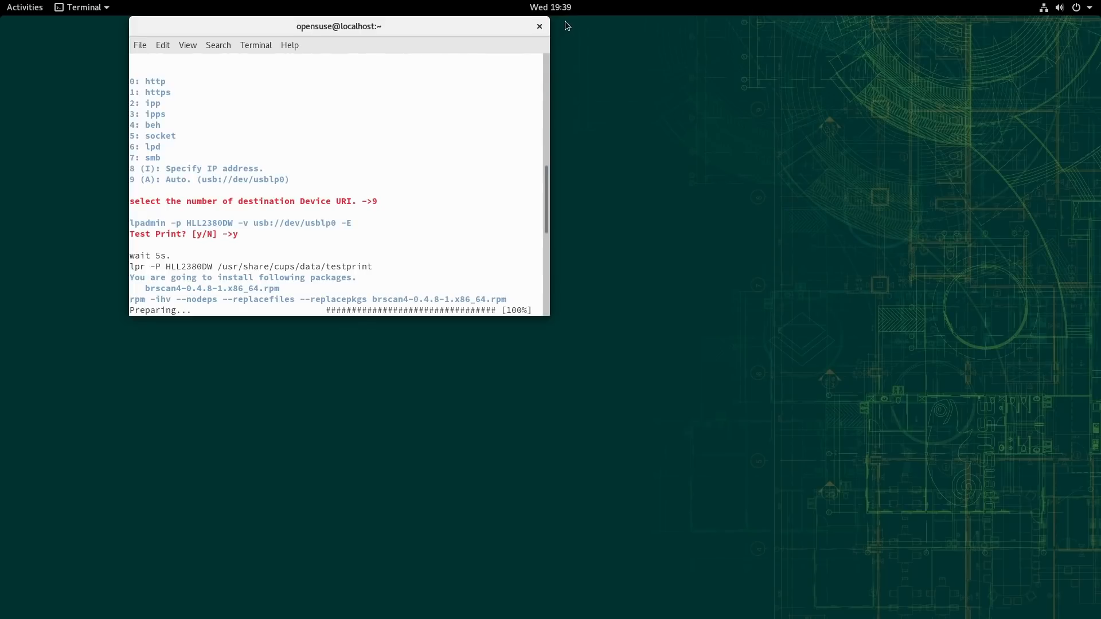
left_click(539, 27)
left_click(432, 204)
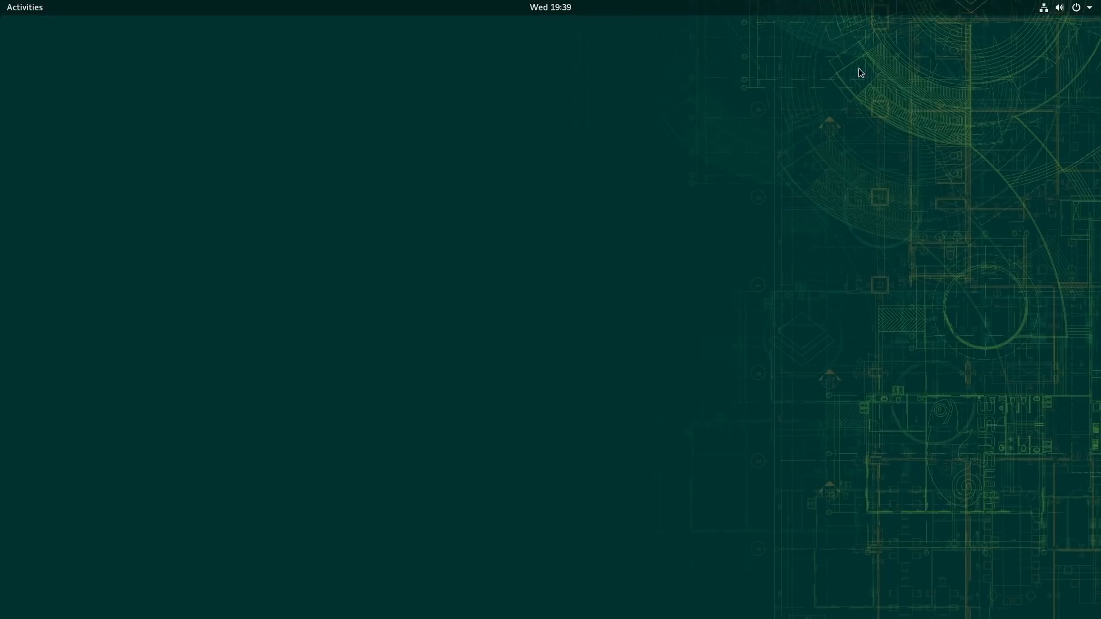
Step: Launch Boot Loader from the YaST2 Modules application folder and authenticate with the root password
mouse_move(2, 1)
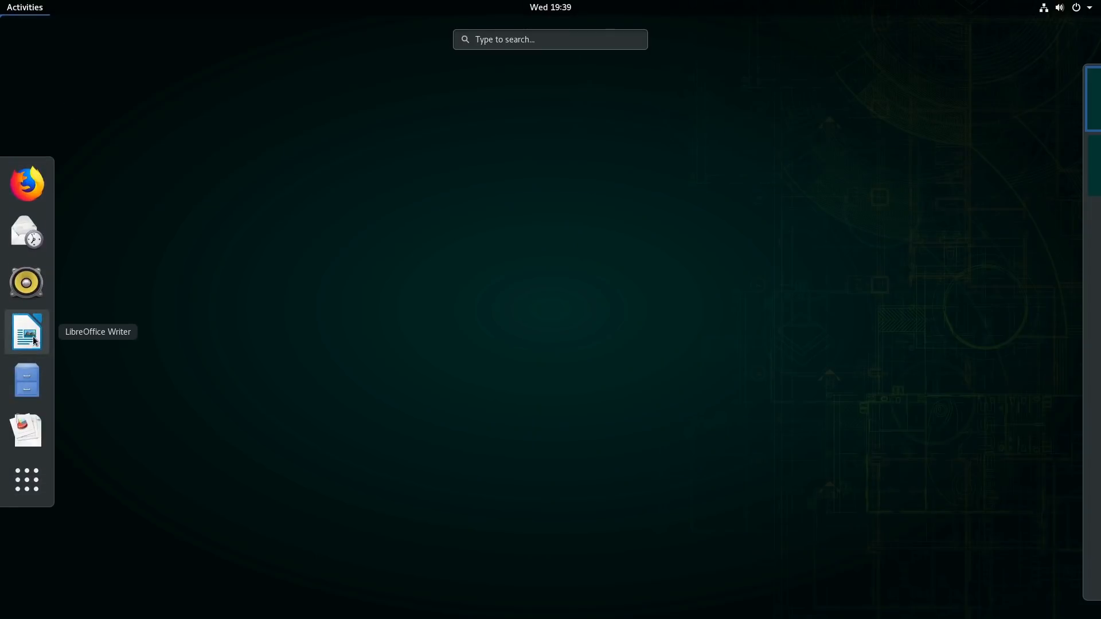
left_click(39, 483)
scroll(702, 252, "down", 2)
scroll(704, 257, "up", 1)
scroll(705, 257, "down", 1)
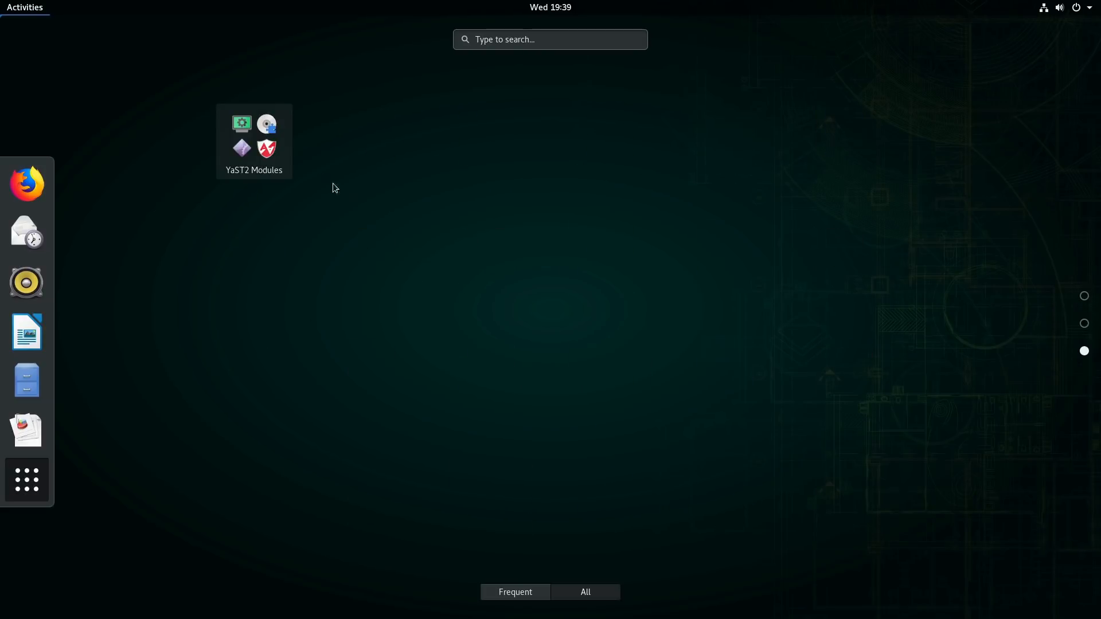
left_click(254, 151)
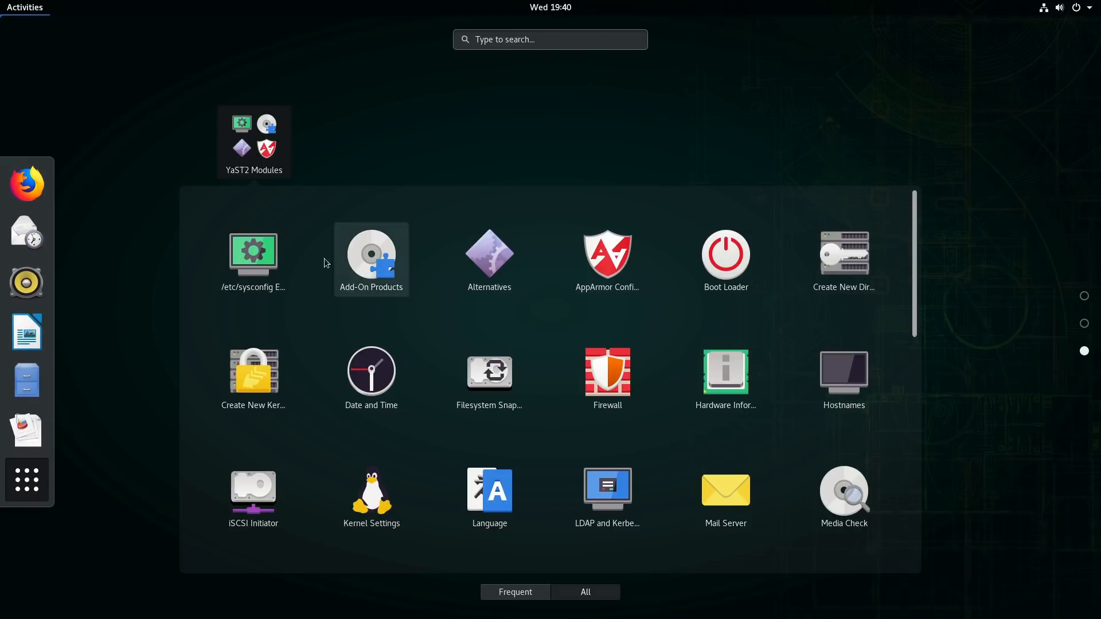
left_click(744, 255)
type("•••")
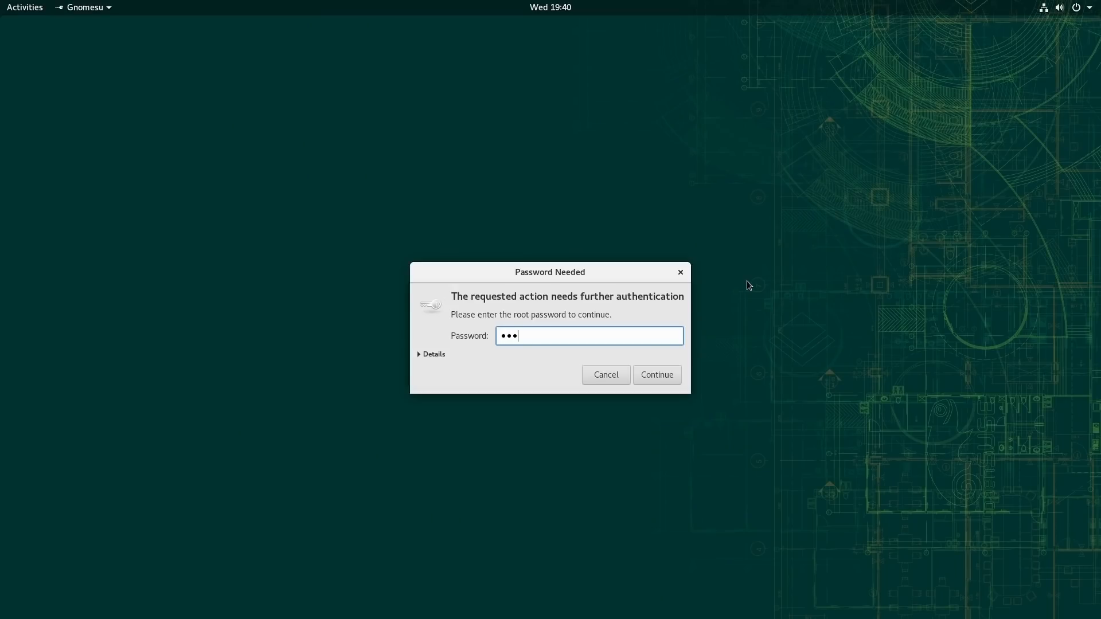
key("Return")
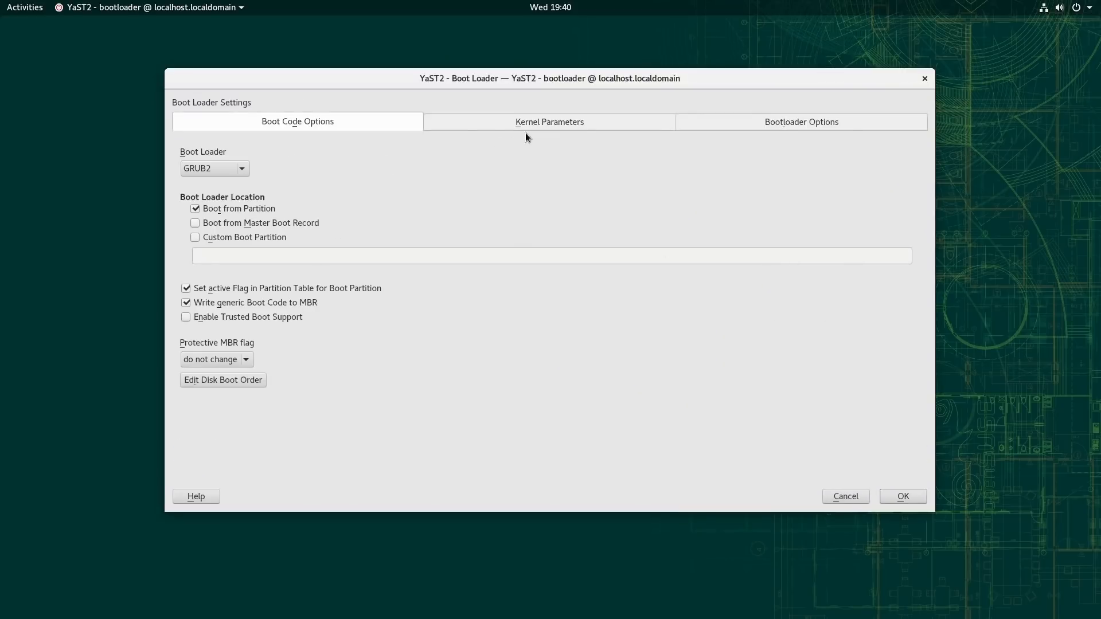
Step: Look through the boot loader's kernel parameters, bootloader options and boot code options, and accept the settings as they are
left_click(557, 119)
left_click(785, 121)
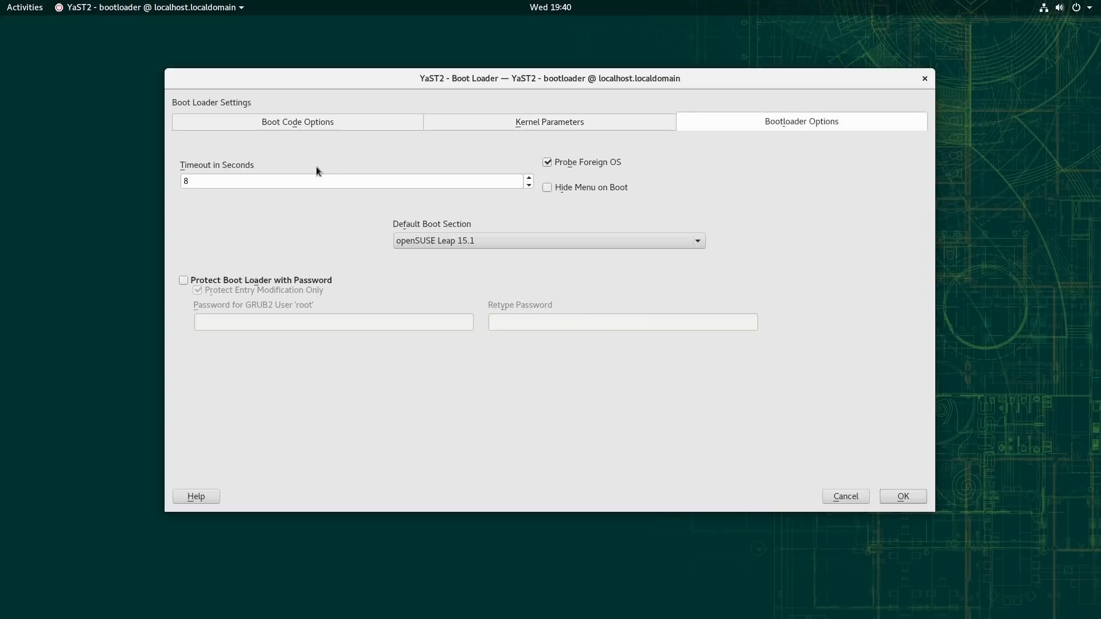
left_click(335, 125)
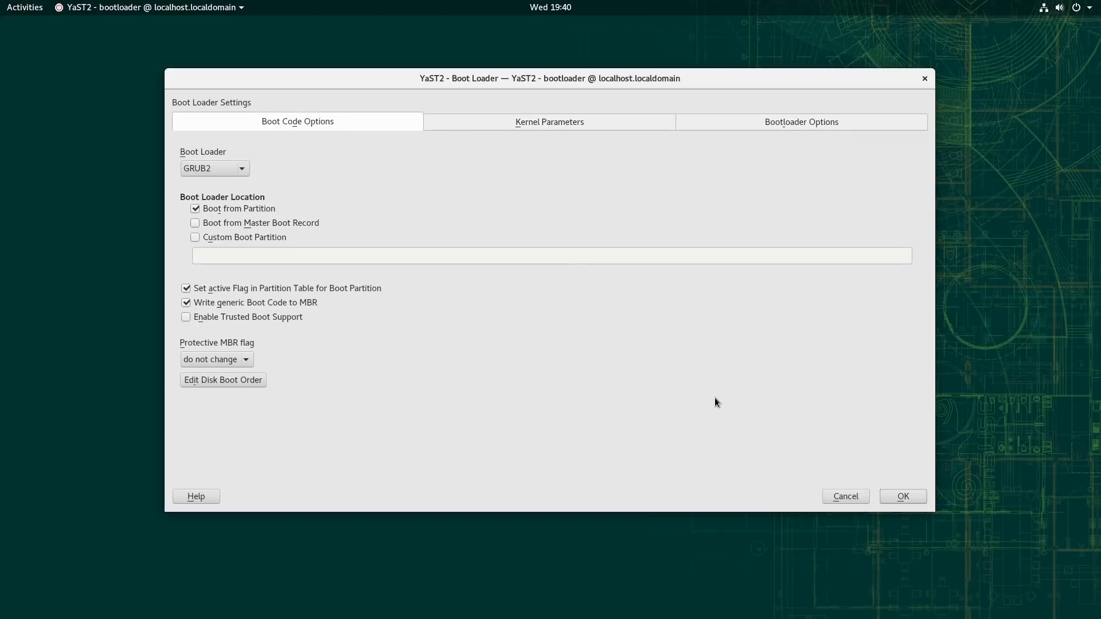
left_click(916, 497)
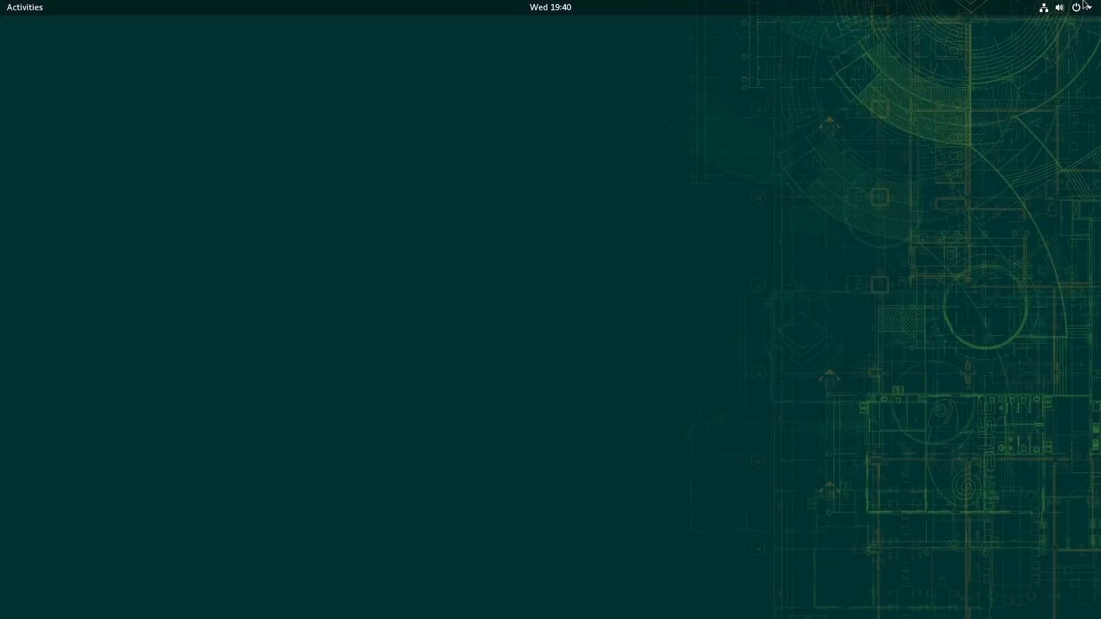
Step: Power off the openSUSE system
left_click(1084, 7)
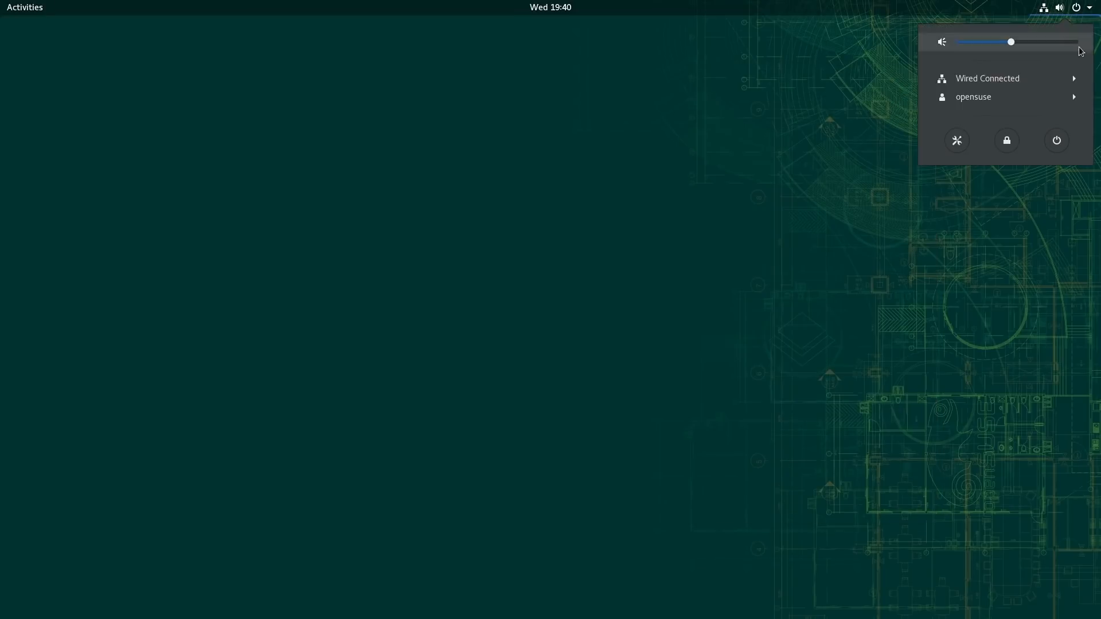
left_click(1056, 141)
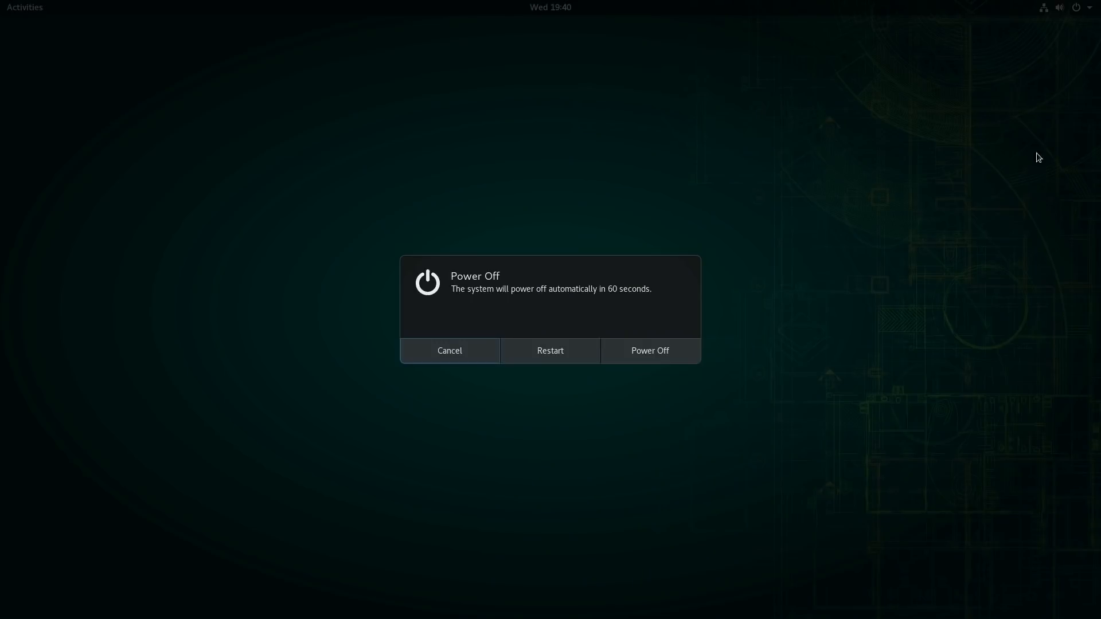
left_click(685, 347)
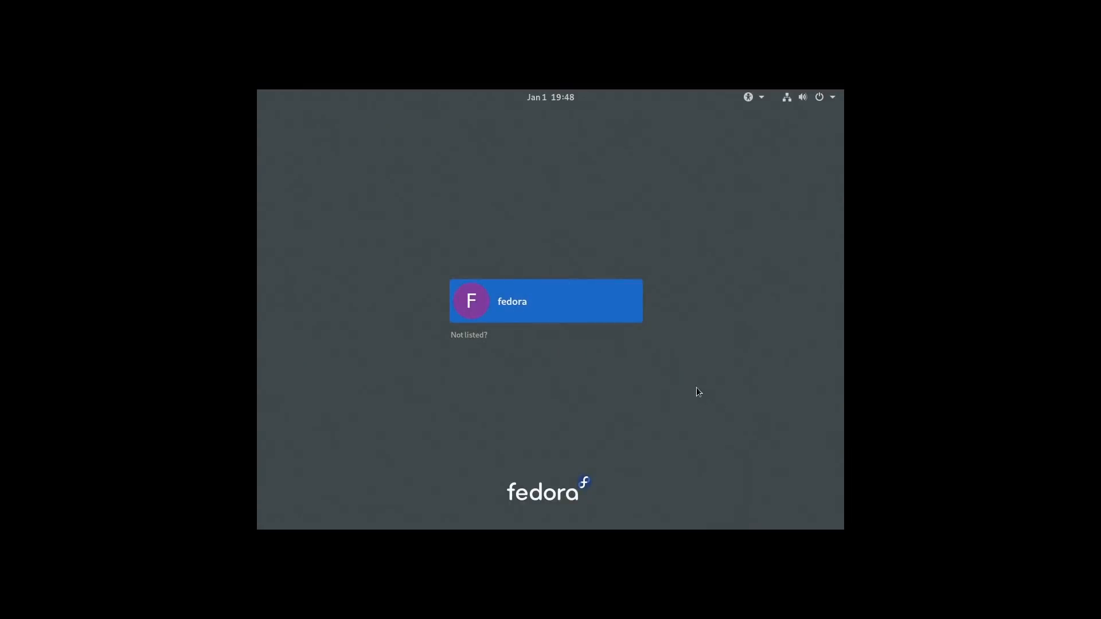
Step: Sign in to the fedora account by choosing a desktop session and entering the account password
left_click(527, 315)
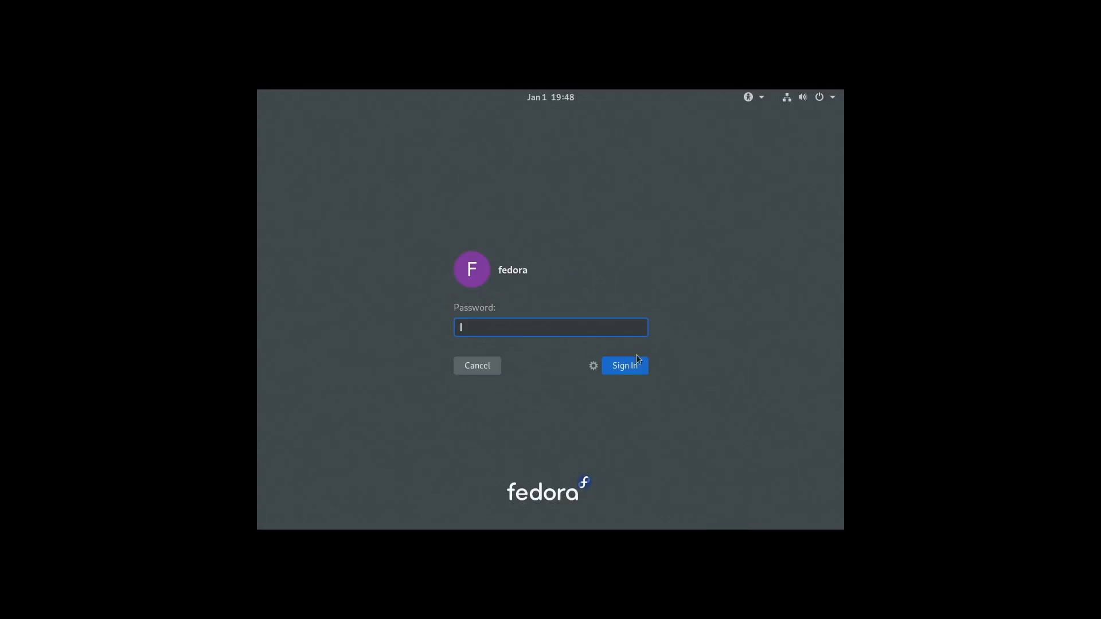
left_click(593, 366)
left_click(618, 431)
type("•••")
key("BackSpace")
key("BackSpace")
key("BackSpace")
type("••••")
key("Return")
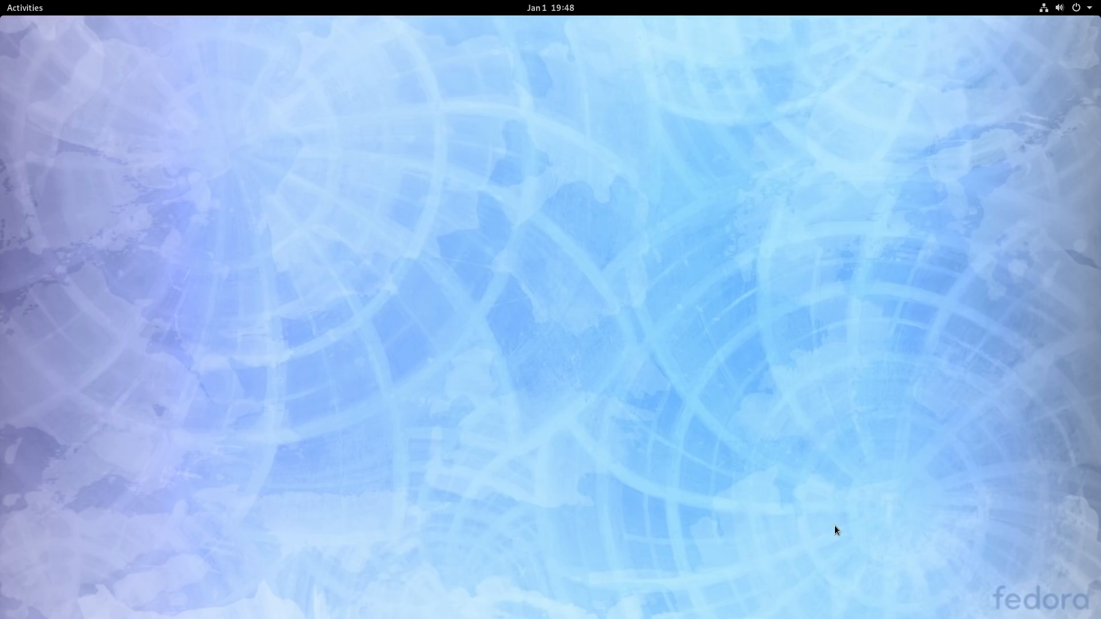
Step: Examine the Fedora system details and GNOME version in Settings, dismissing the Skype window, and close Settings
left_click(1079, 8)
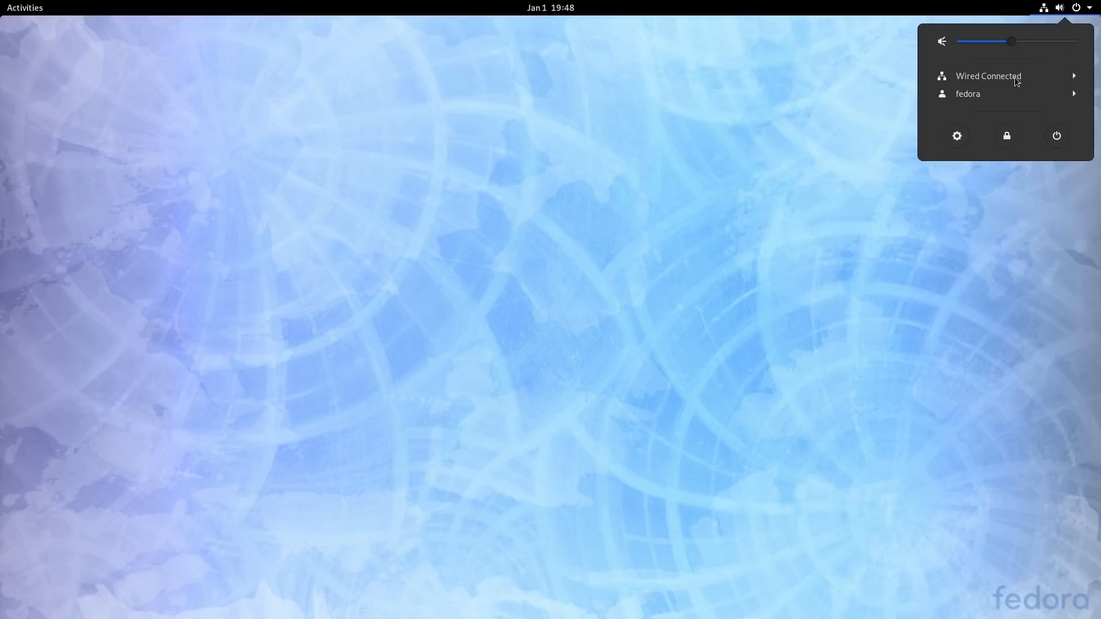
left_click(957, 136)
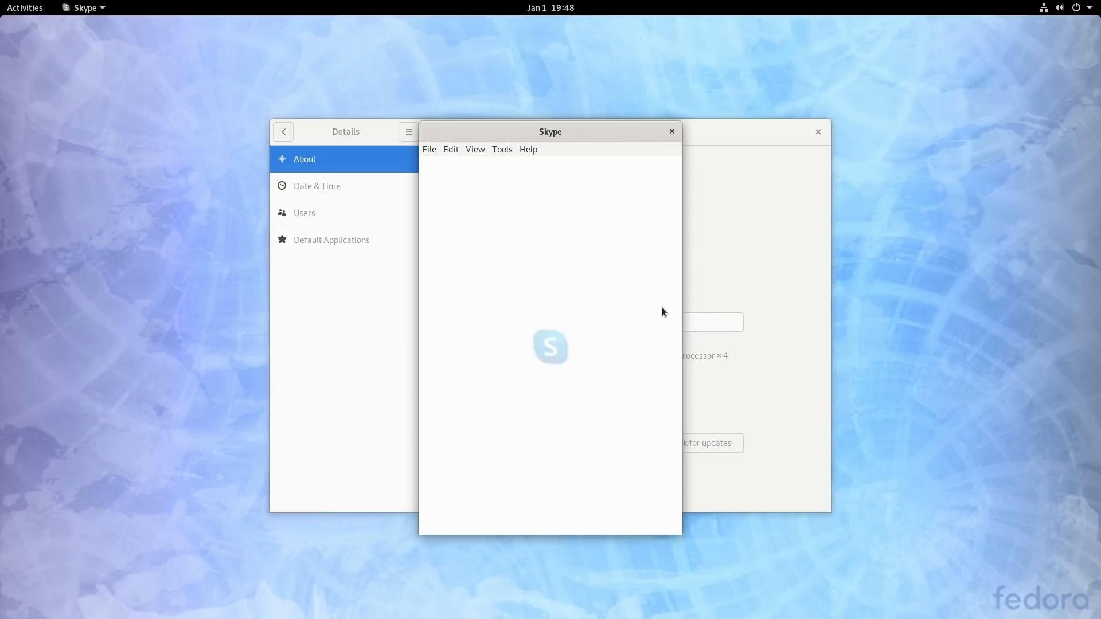
left_click(671, 132)
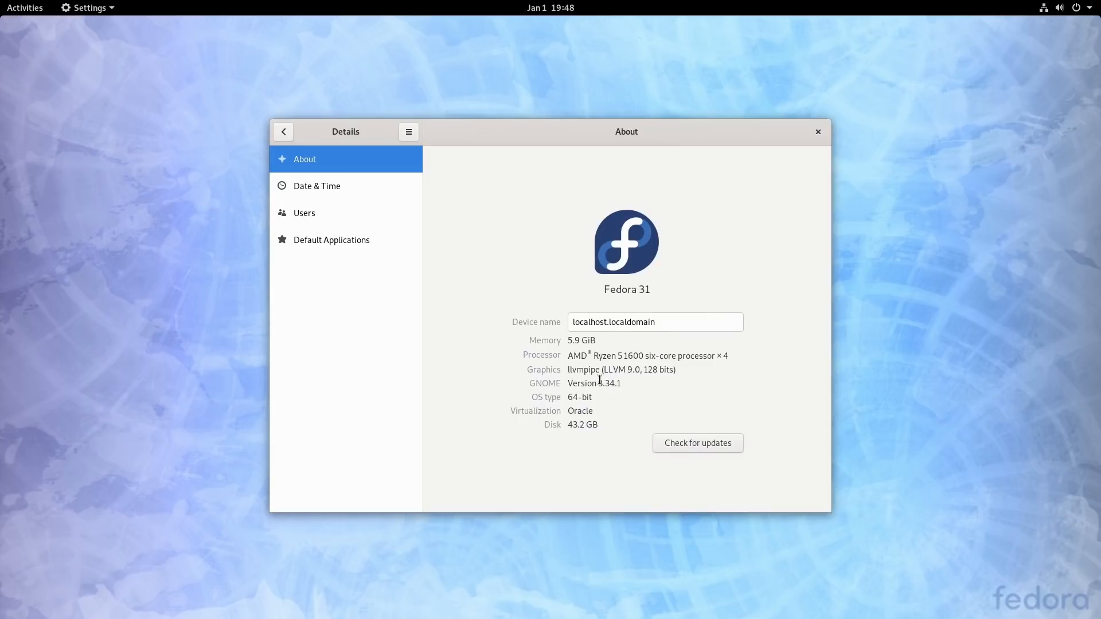
left_click_drag(598, 381, 631, 382)
left_click(277, 136)
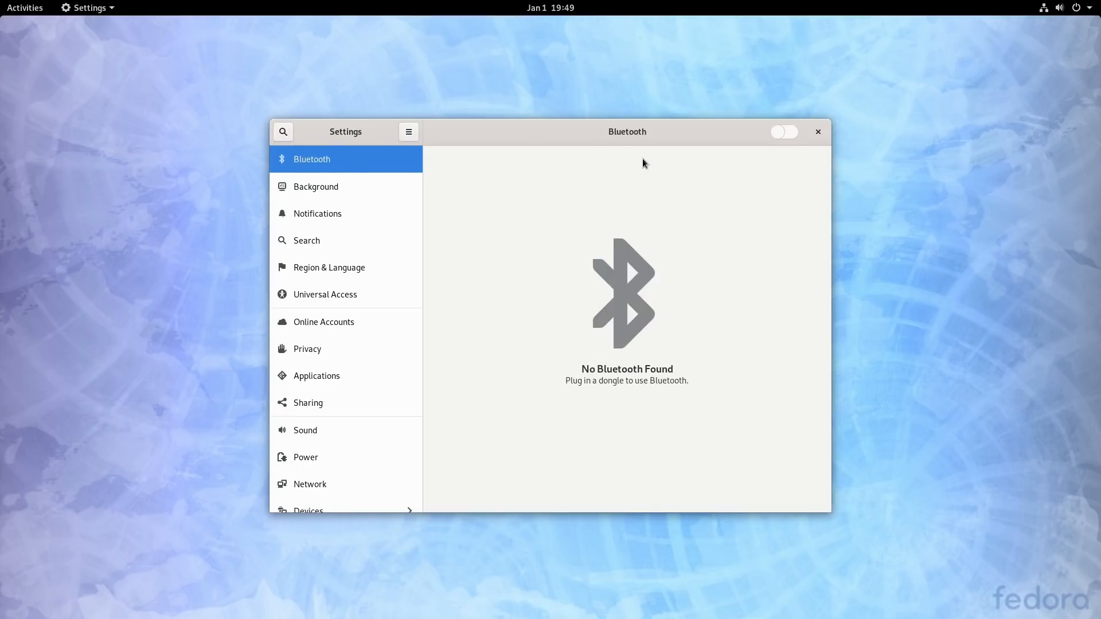
left_click(820, 132)
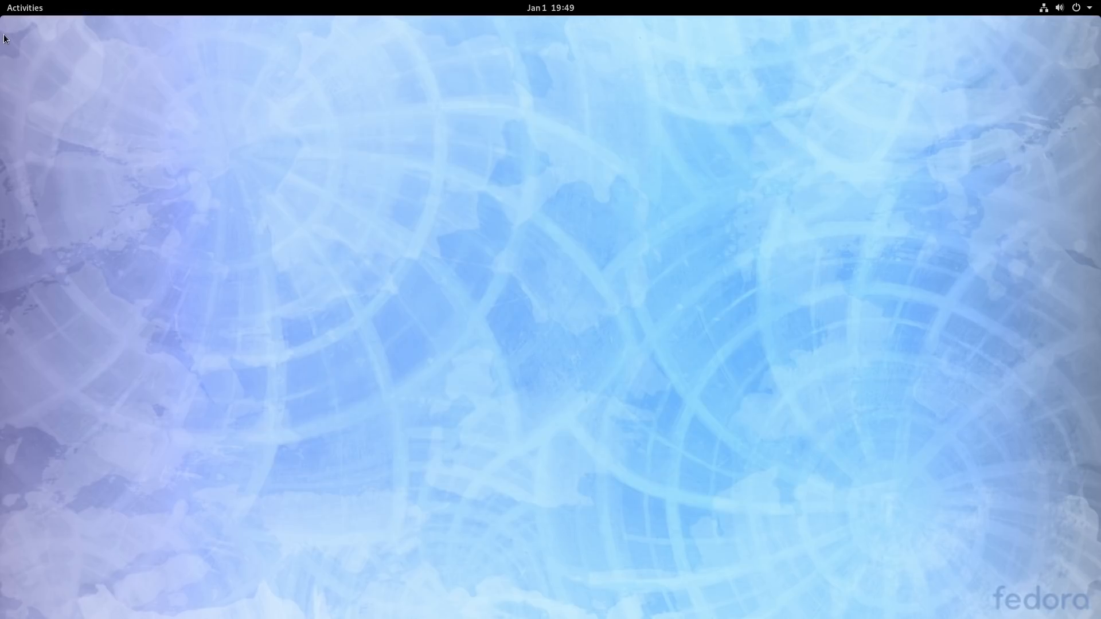
Step: Launch LibreOffice Writer from the full list of applications
left_click(34, 10)
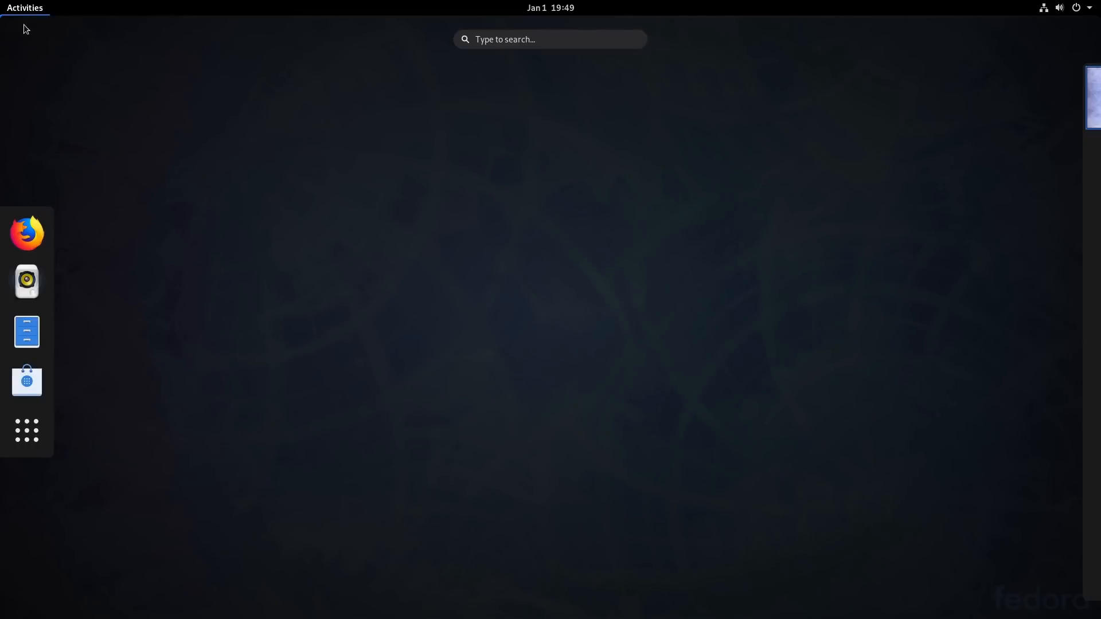
left_click(27, 430)
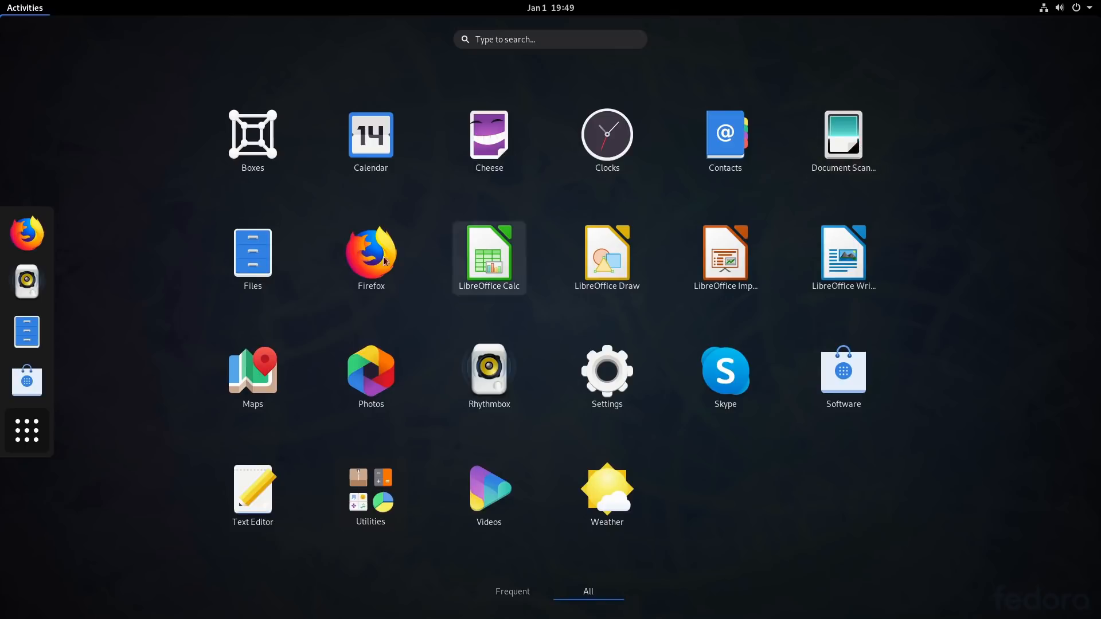
left_click(844, 269)
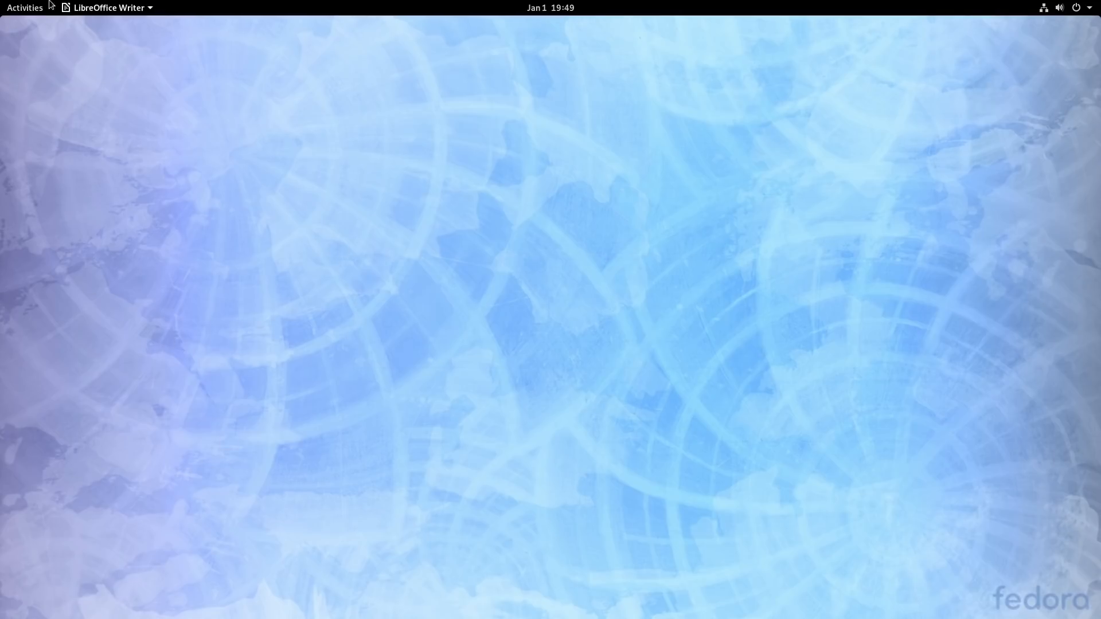
Step: Browse the installed applications and the contents of the Utilities folder, and return to the window overview
left_click(24, 9)
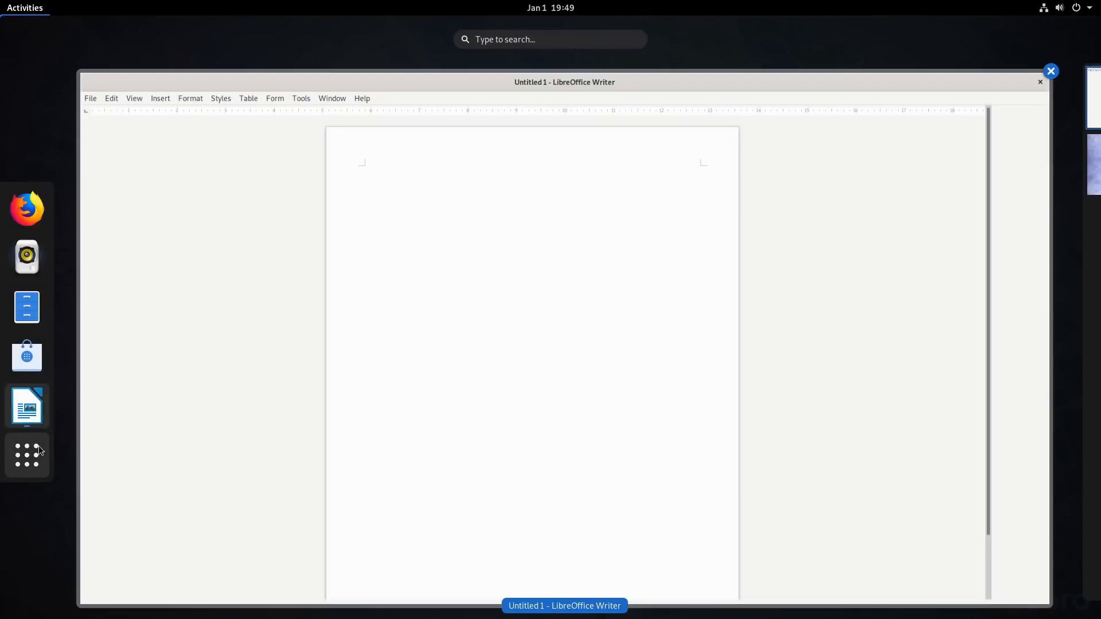
left_click(39, 456)
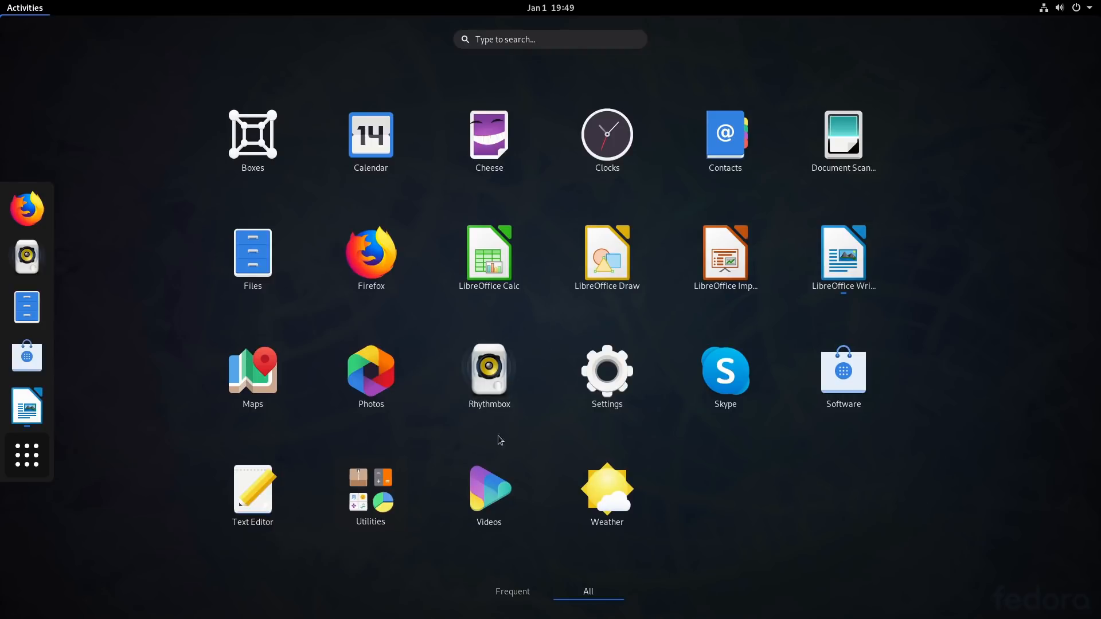
left_click(384, 509)
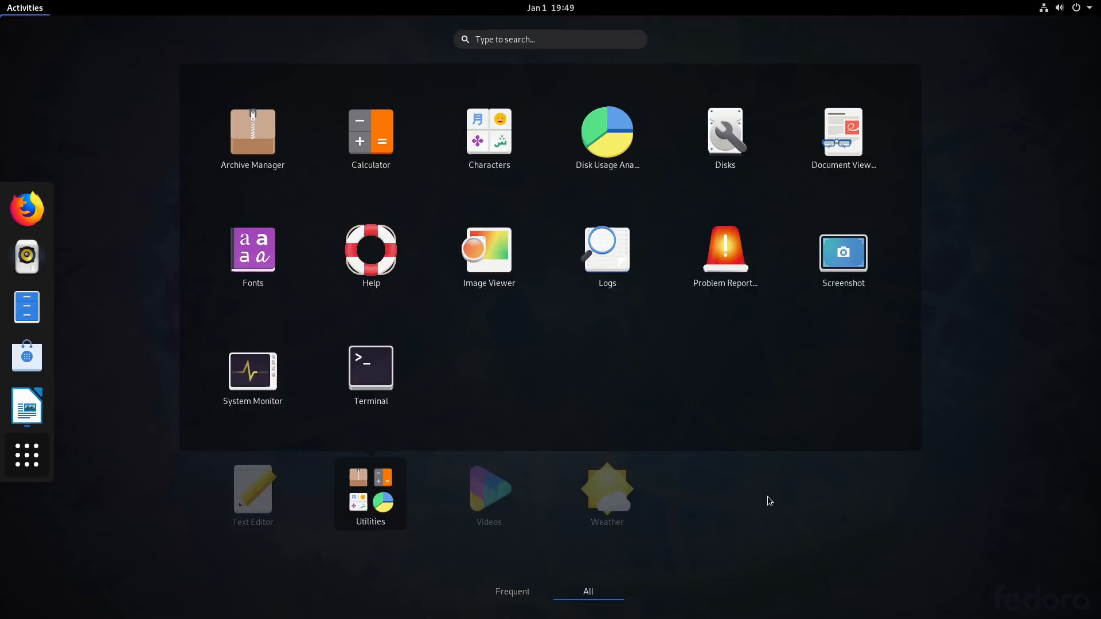
left_click(793, 522)
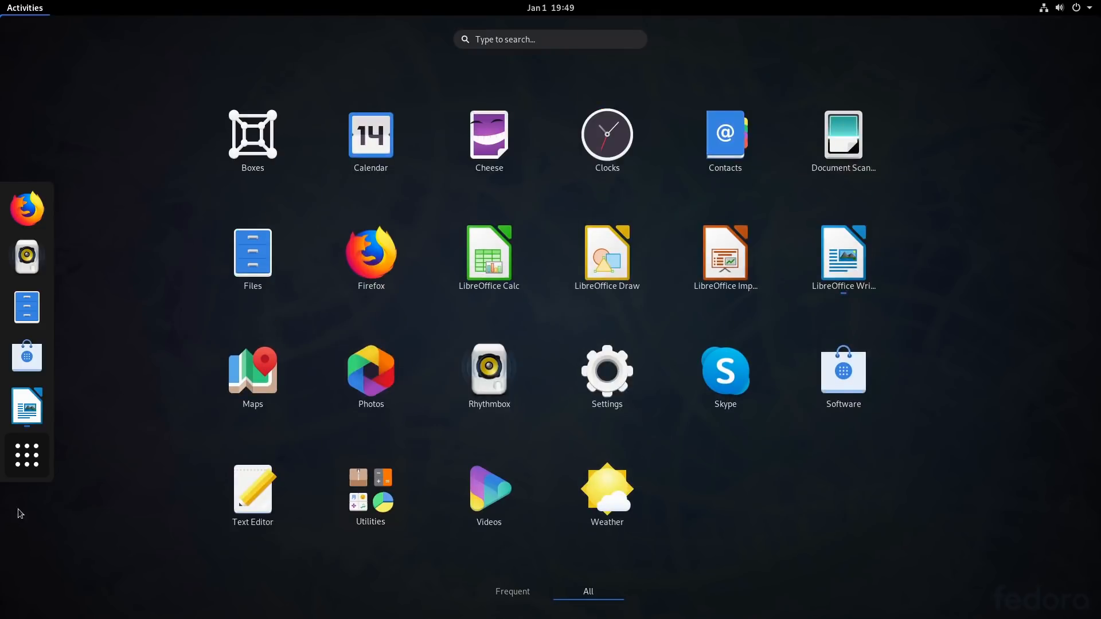
left_click(32, 457)
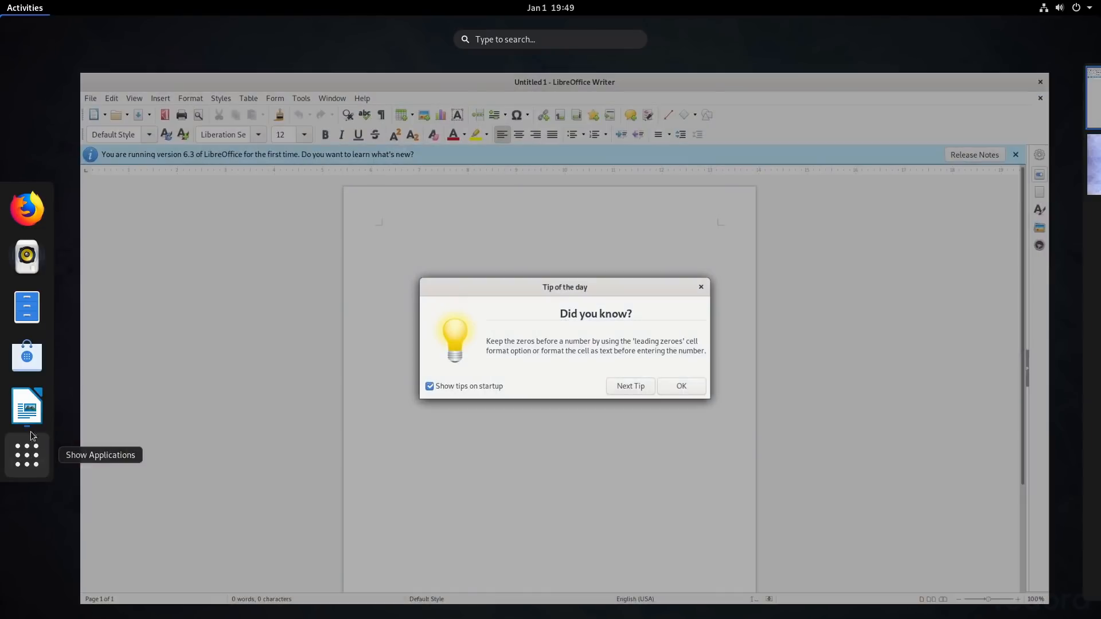
Step: Launch Software, dismiss its welcome message, and enable the third-party software repositories
left_click(12, 346)
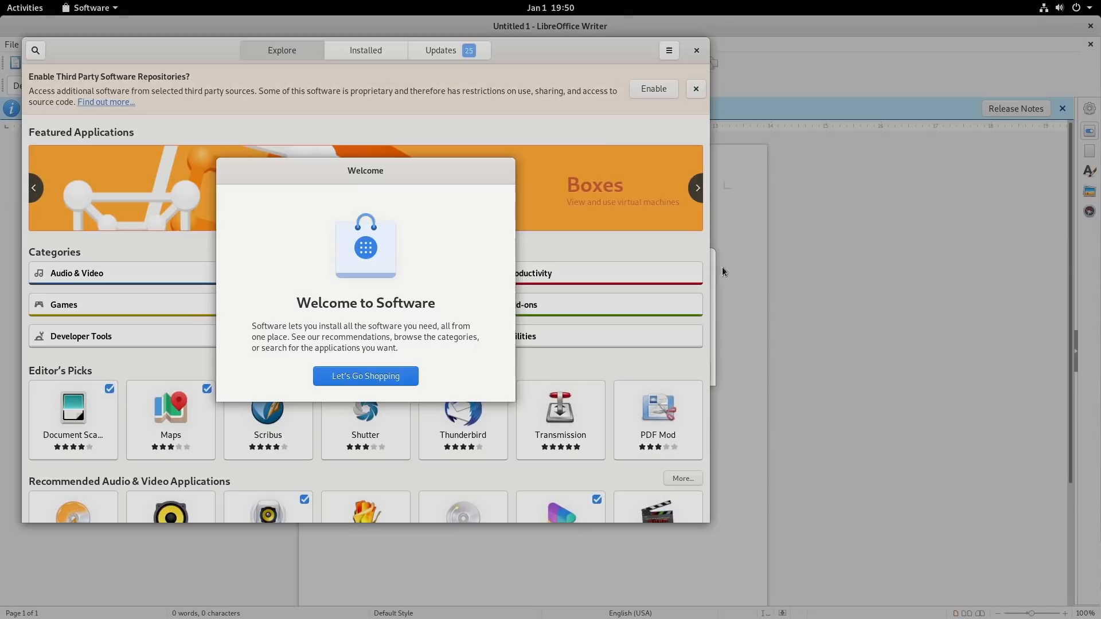
left_click(346, 381)
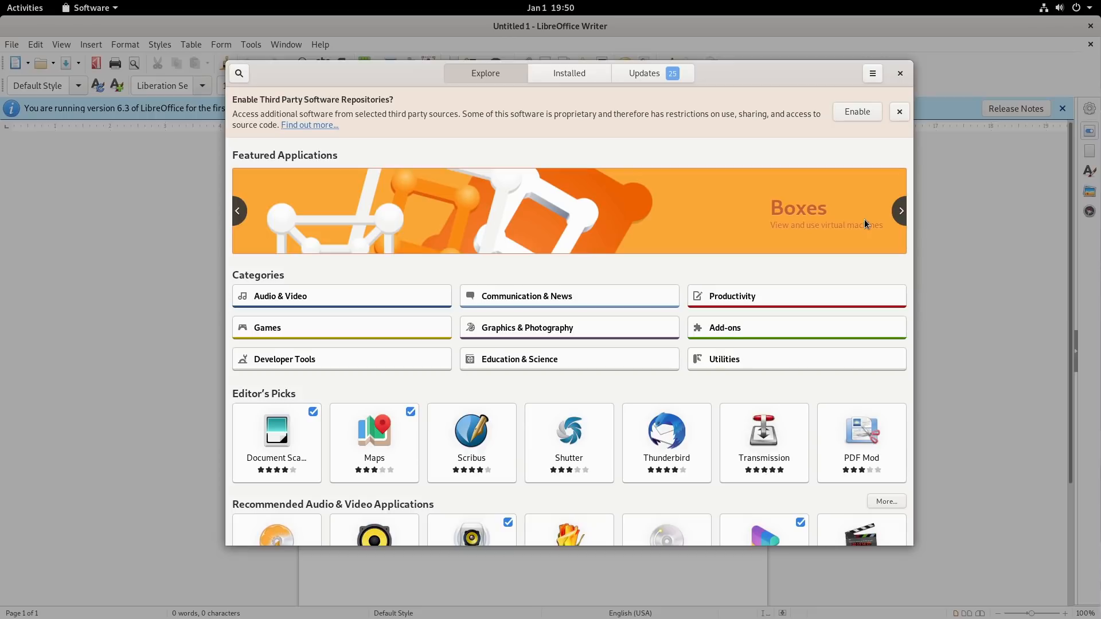
left_click(859, 113)
Step: Review the third-party and Fedora entries in the Software Repositories list, and close Software
left_click(873, 73)
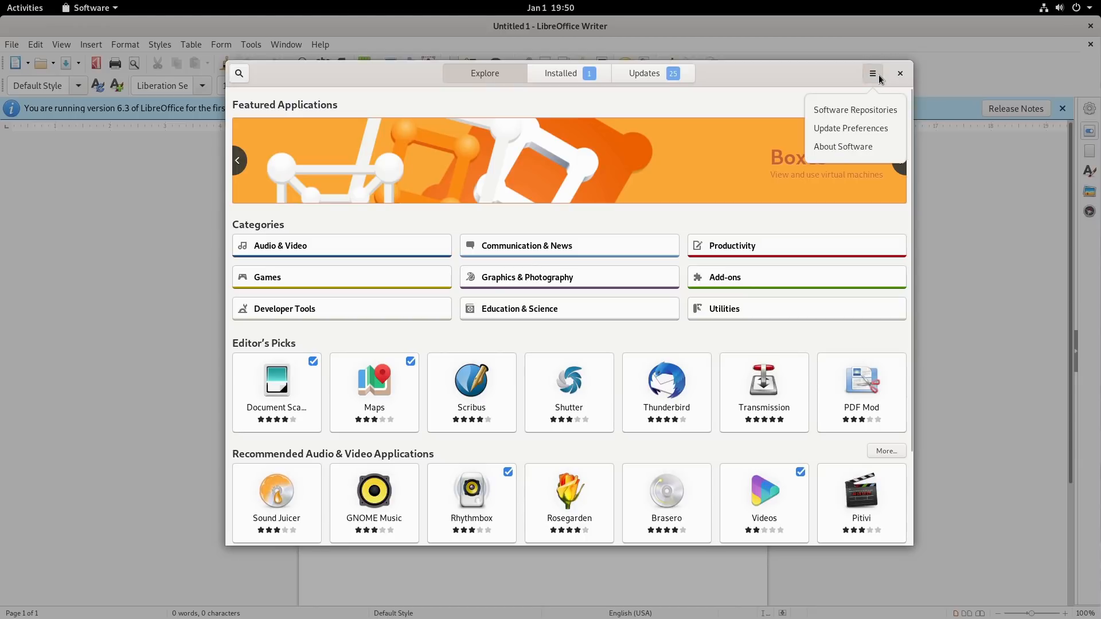
left_click(863, 110)
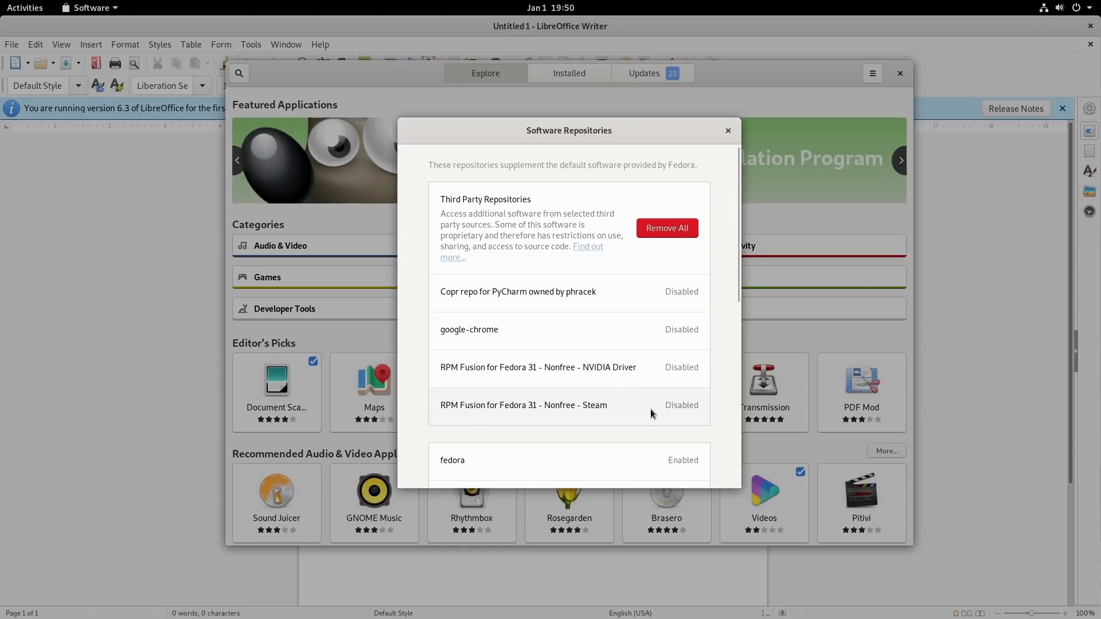
scroll(654, 413, "down", 3)
scroll(615, 344, "down", 4)
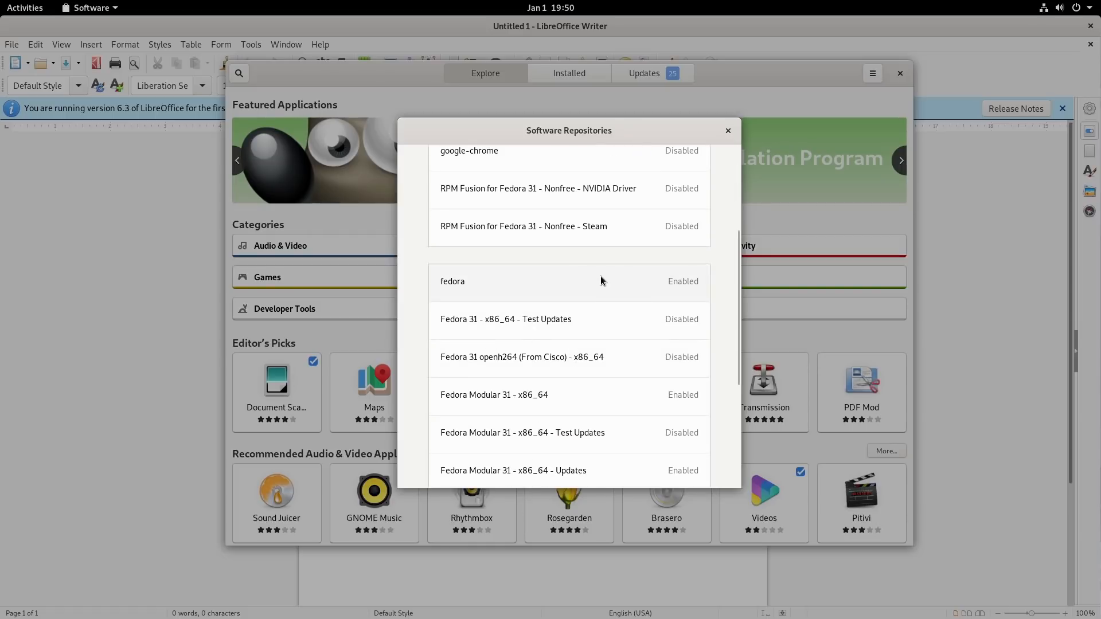
left_click(729, 135)
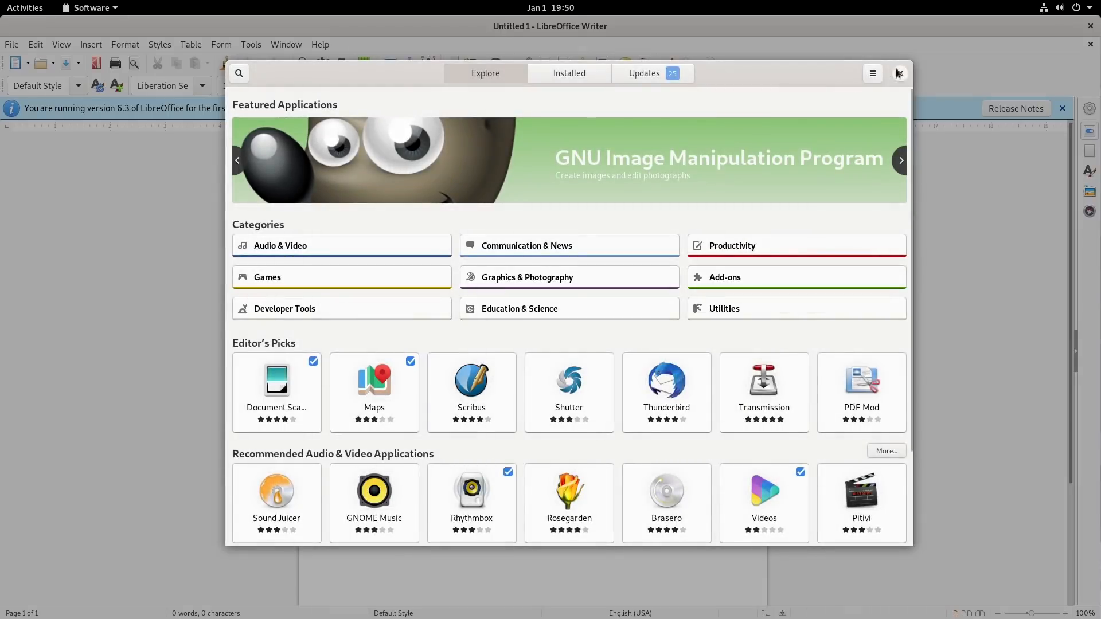
left_click(901, 73)
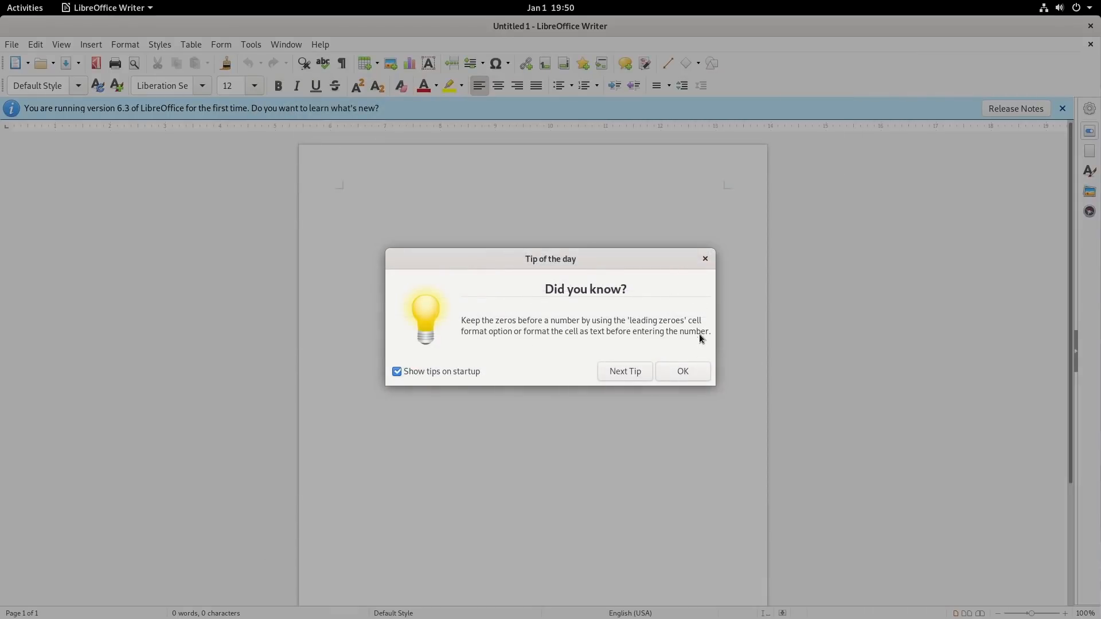
Step: Dismiss the tip of the day, check the LibreOffice version information, and quit Writer
left_click(706, 259)
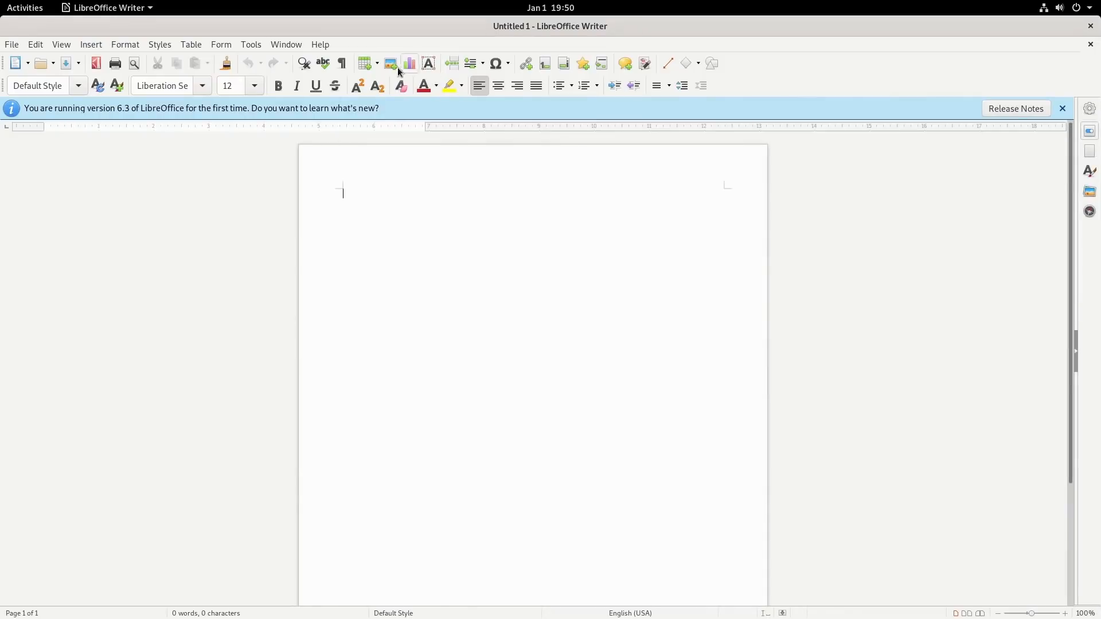
left_click(317, 43)
left_click(339, 202)
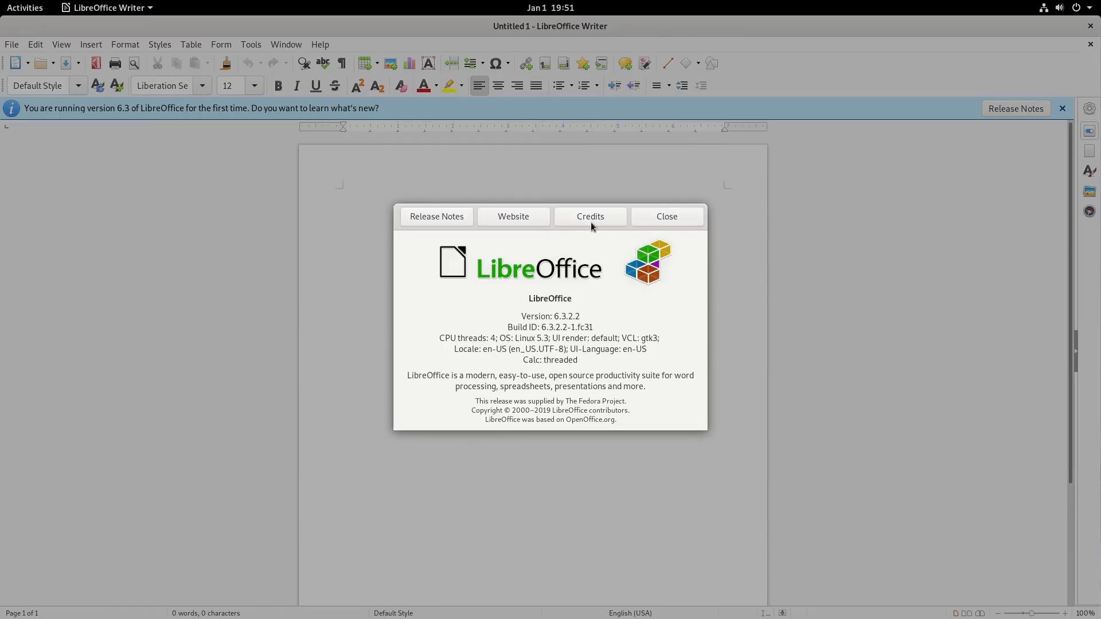
left_click(688, 216)
key("ctrl+q")
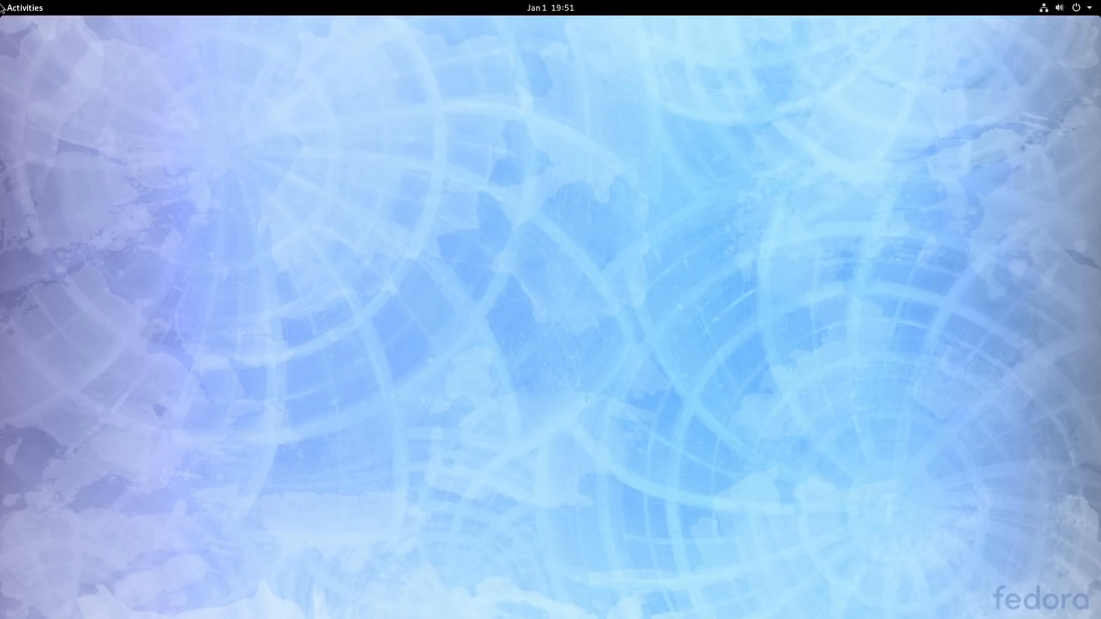
Step: Launch Firefox and search the web for "brother printer HL-L2380DW"
left_click(33, 4)
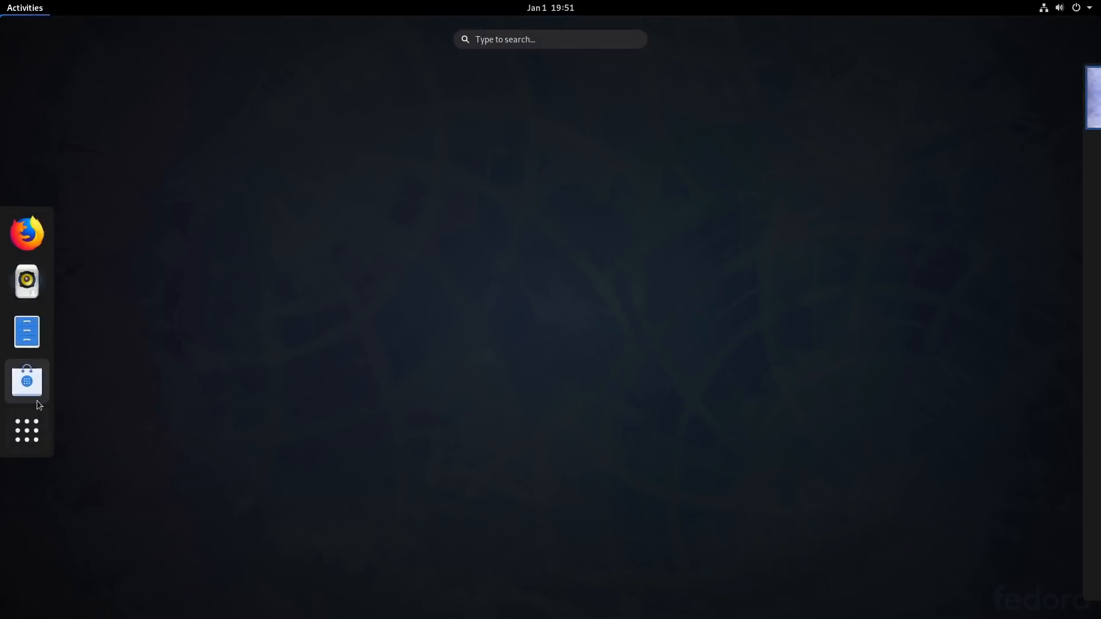
left_click(37, 246)
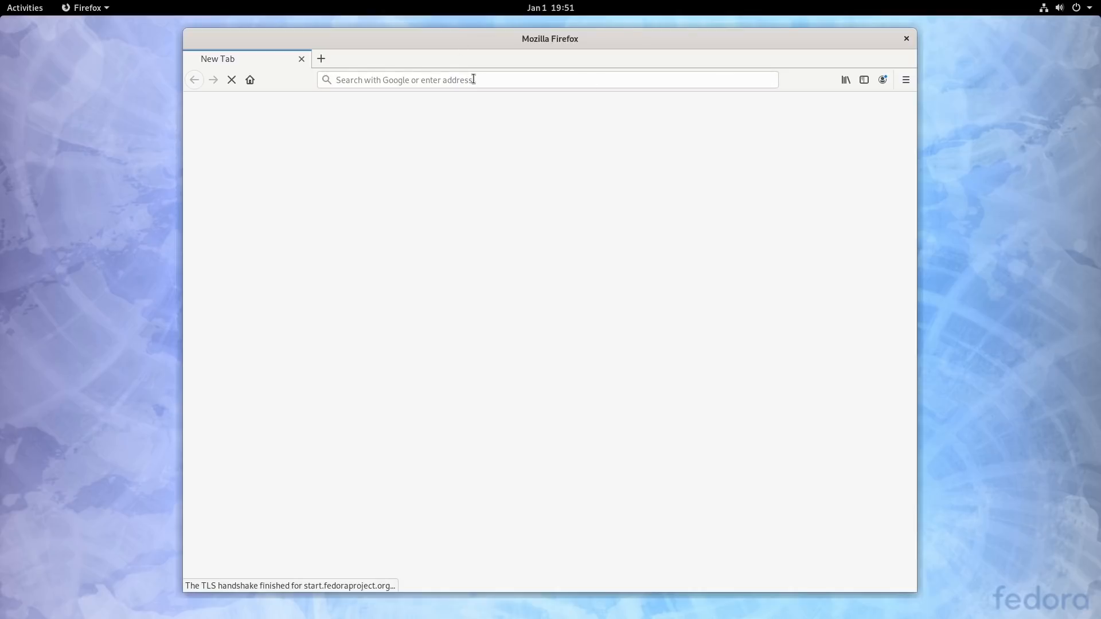
left_click(497, 77)
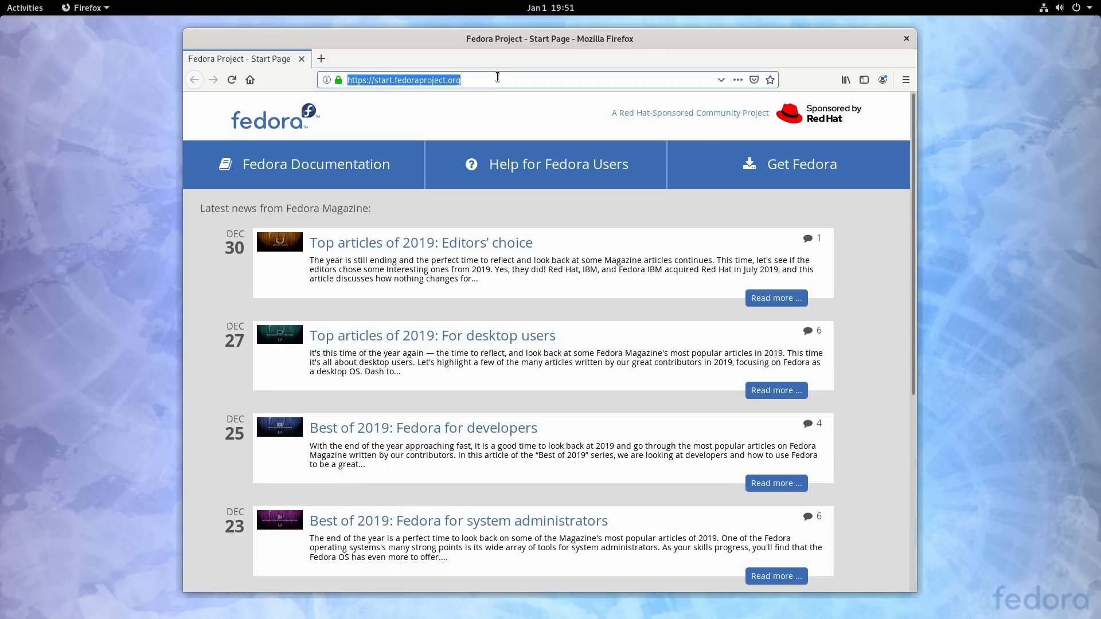
type("brother")
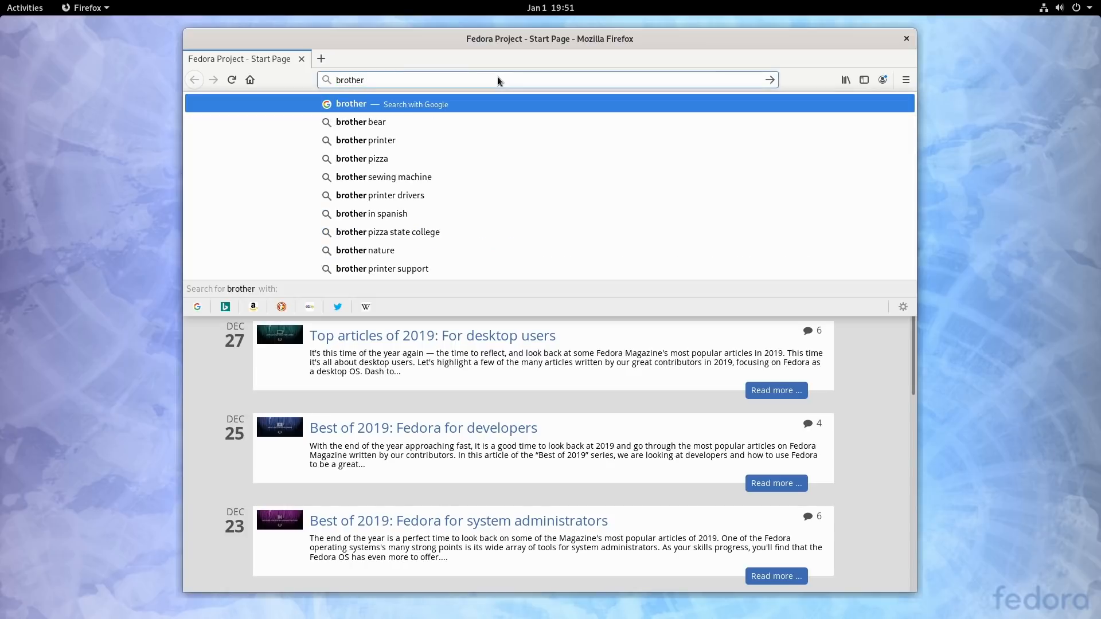
type(" printer ")
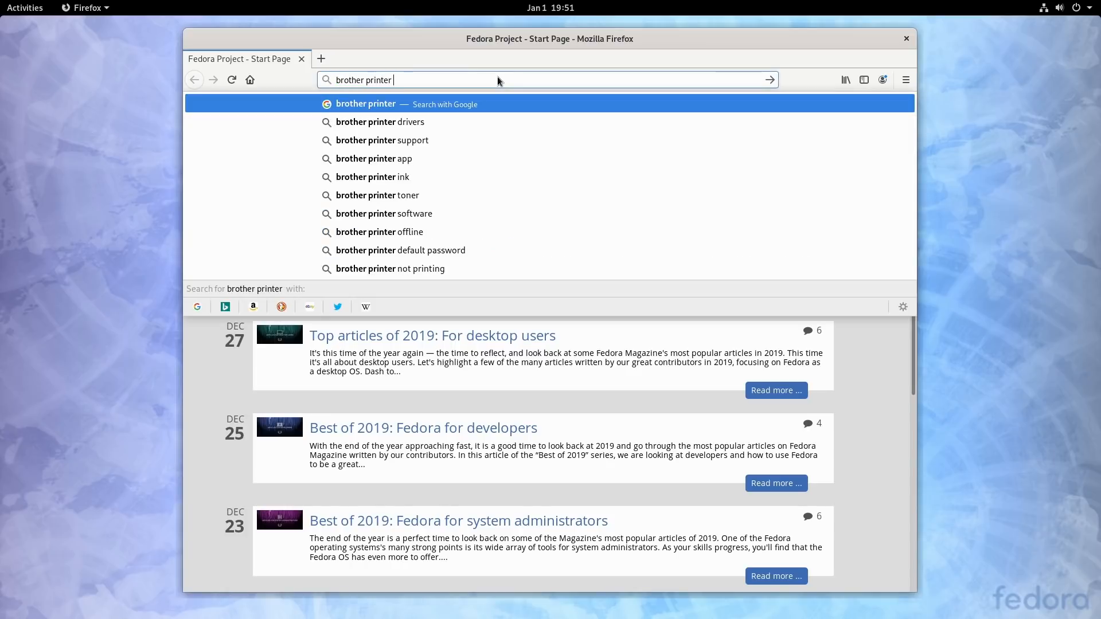
type("HL-L")
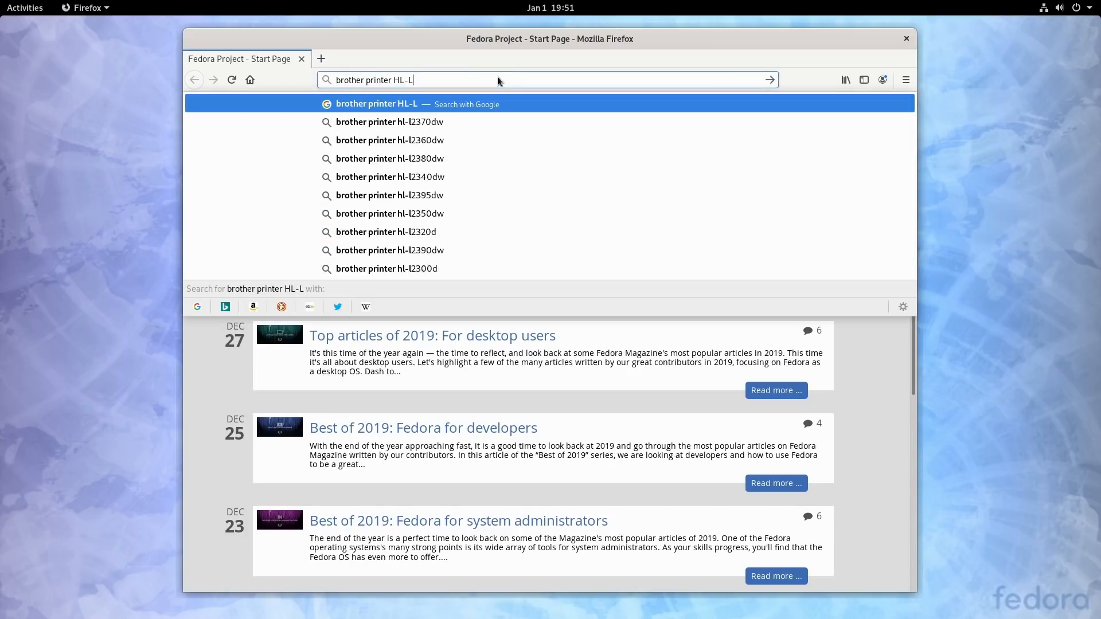
type("2380DW")
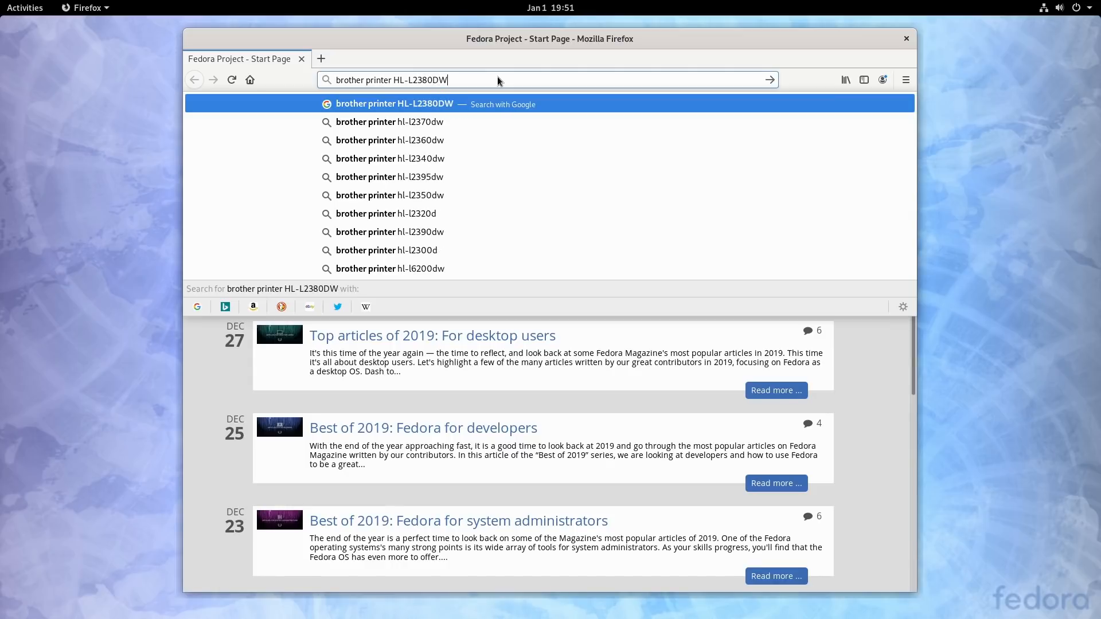
key("Return")
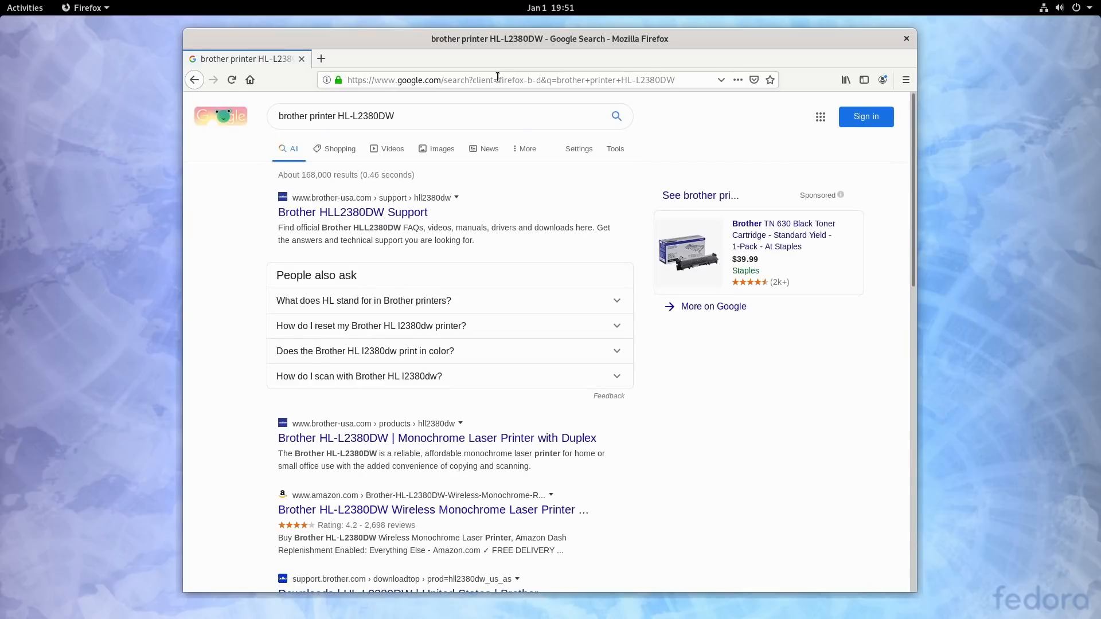
Step: Open Brother's HL-L2380DW downloads page from the search results and list the downloads for Linux (rpm)
scroll(599, 390, "down", 2)
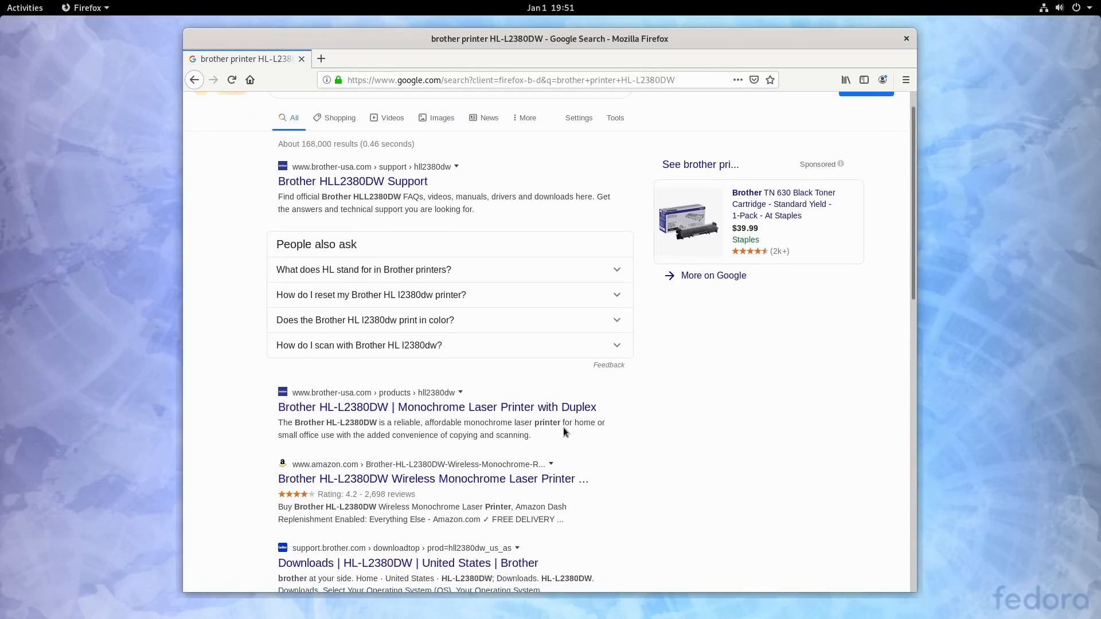
scroll(564, 442, "down", 1)
left_click(439, 497)
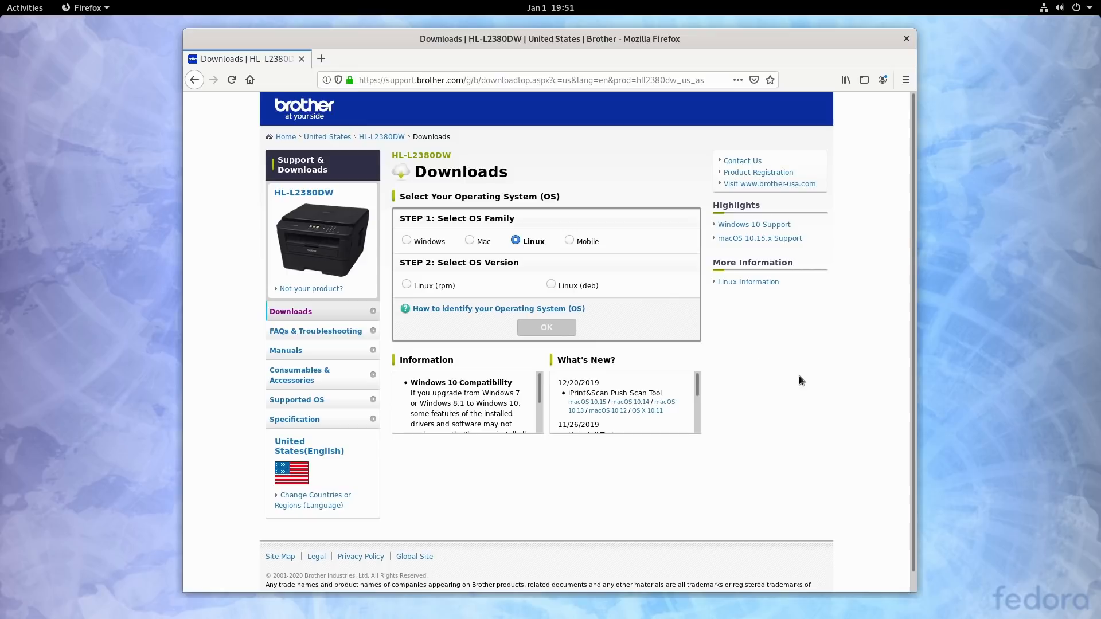
left_click(407, 285)
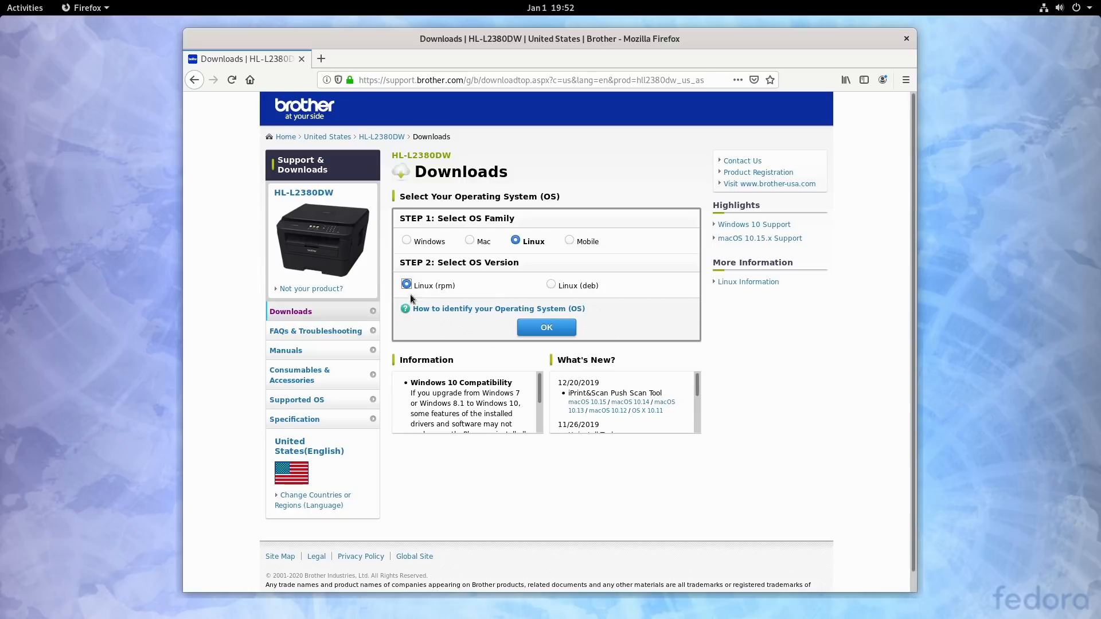
left_click(547, 329)
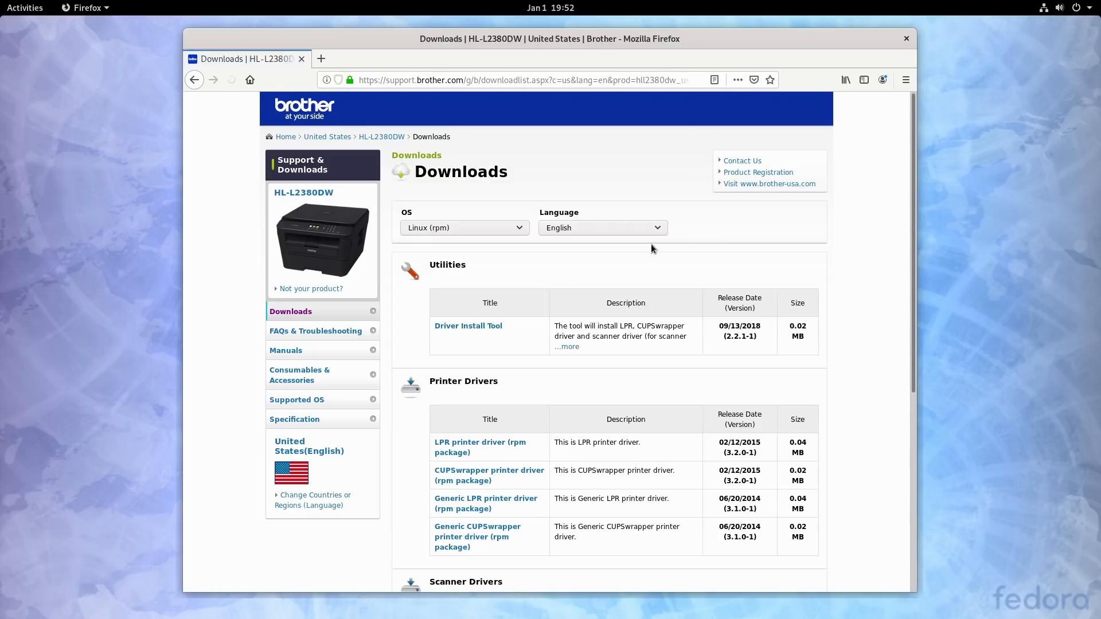
Step: Open the Driver Install Tool download among the utilities and agree to its license agreement
scroll(515, 331, "down", 2)
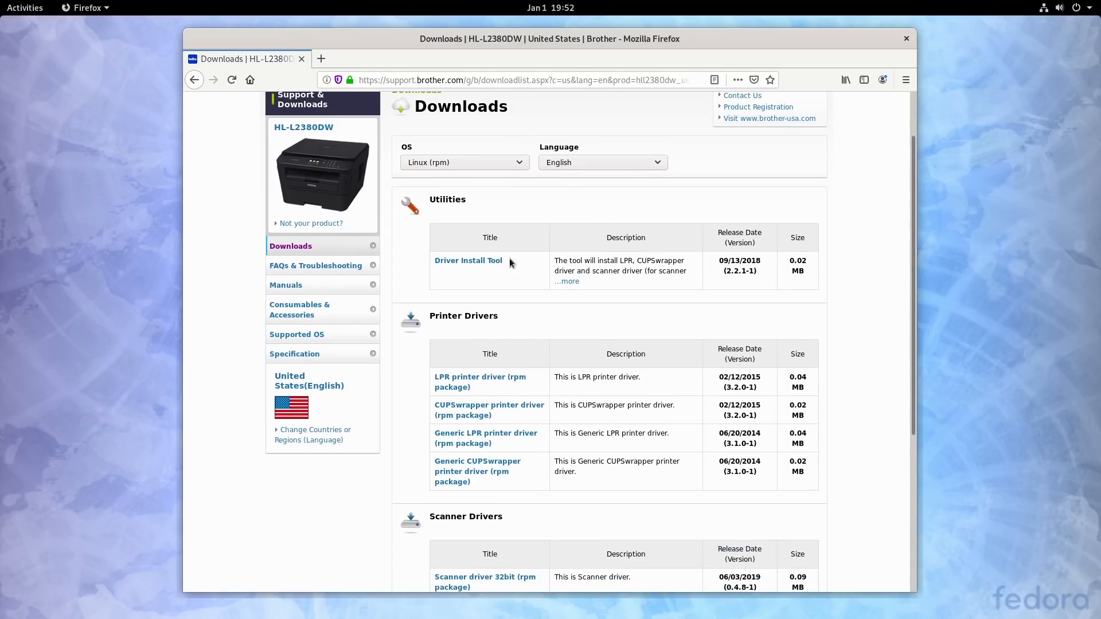
scroll(511, 469, "down", 3)
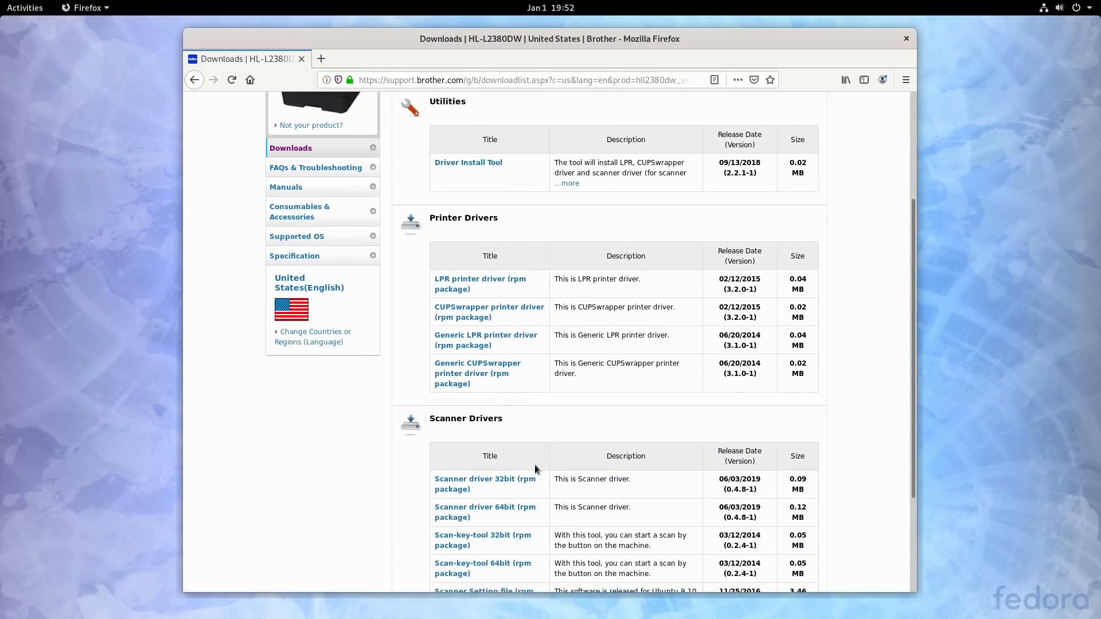
scroll(535, 466, "up", 2)
left_click(468, 228)
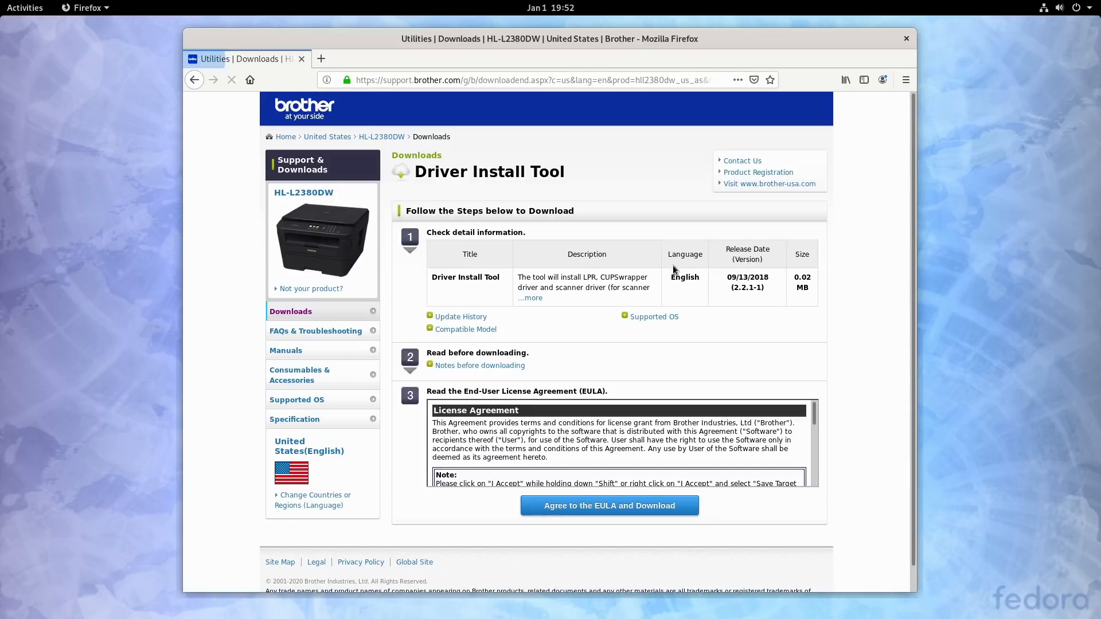
scroll(650, 411, "down", 5)
scroll(651, 412, "down", 5)
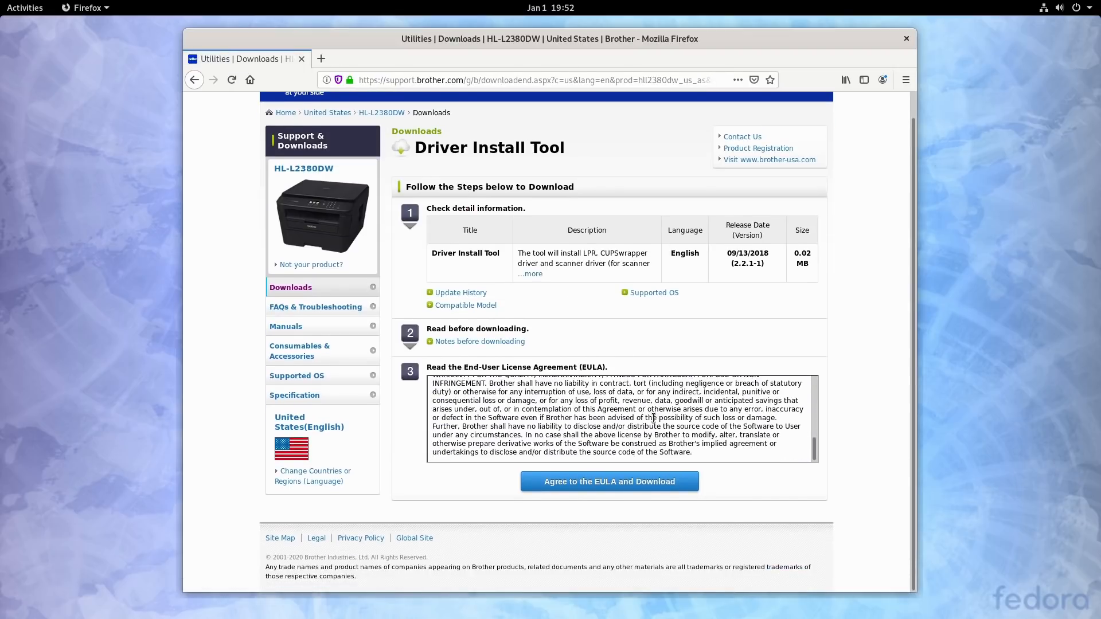
left_click(656, 483)
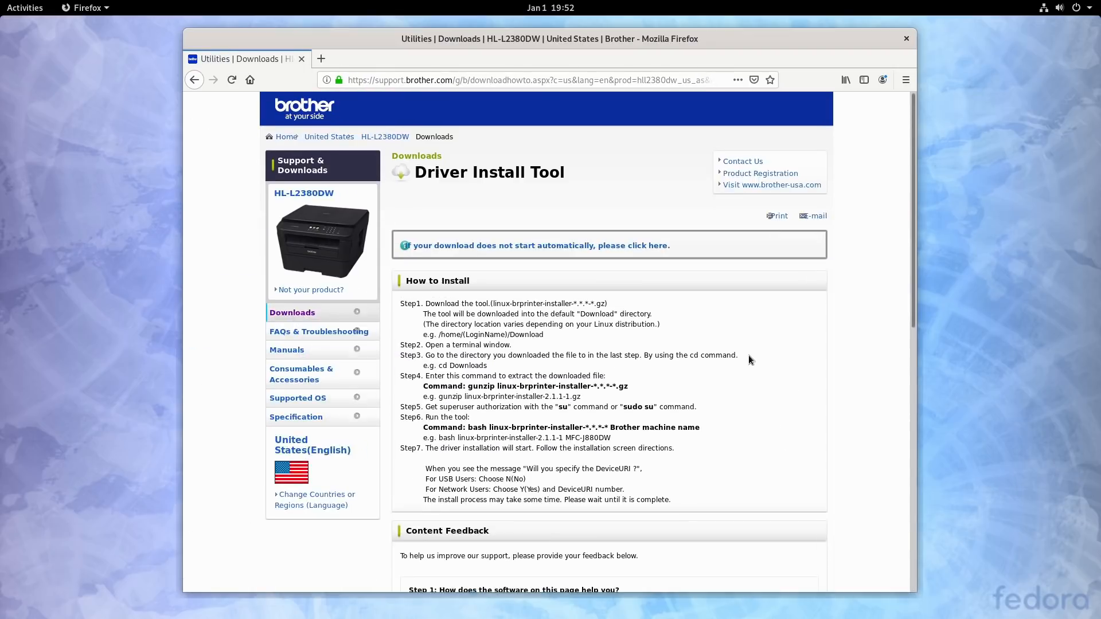
Step: Find and launch the Terminal application
key("Escape")
key("super")
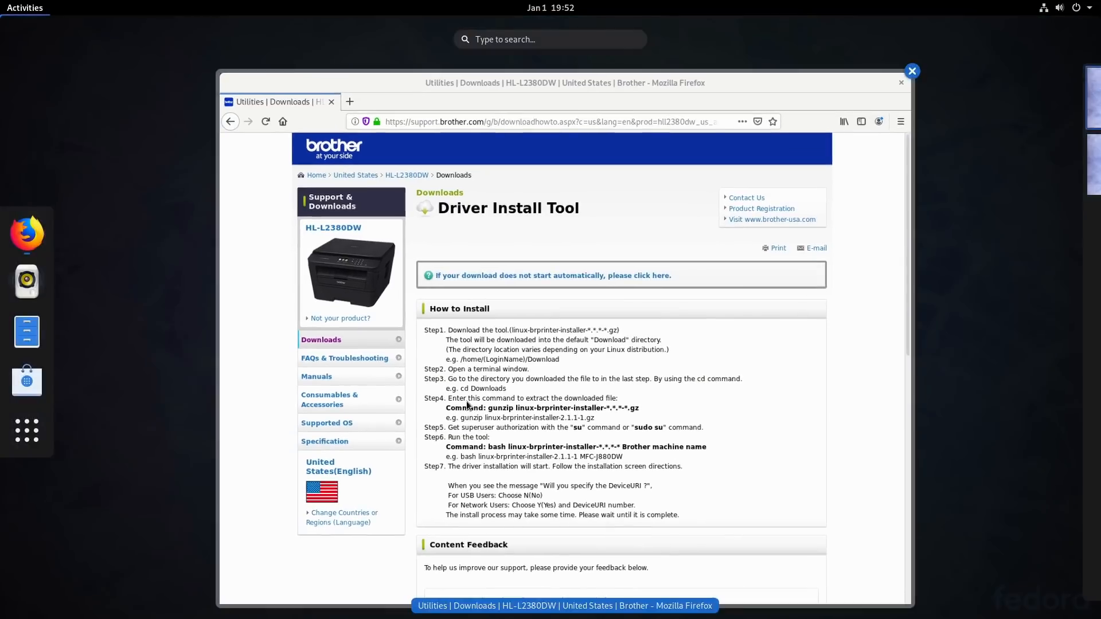
type("ter")
key("Return")
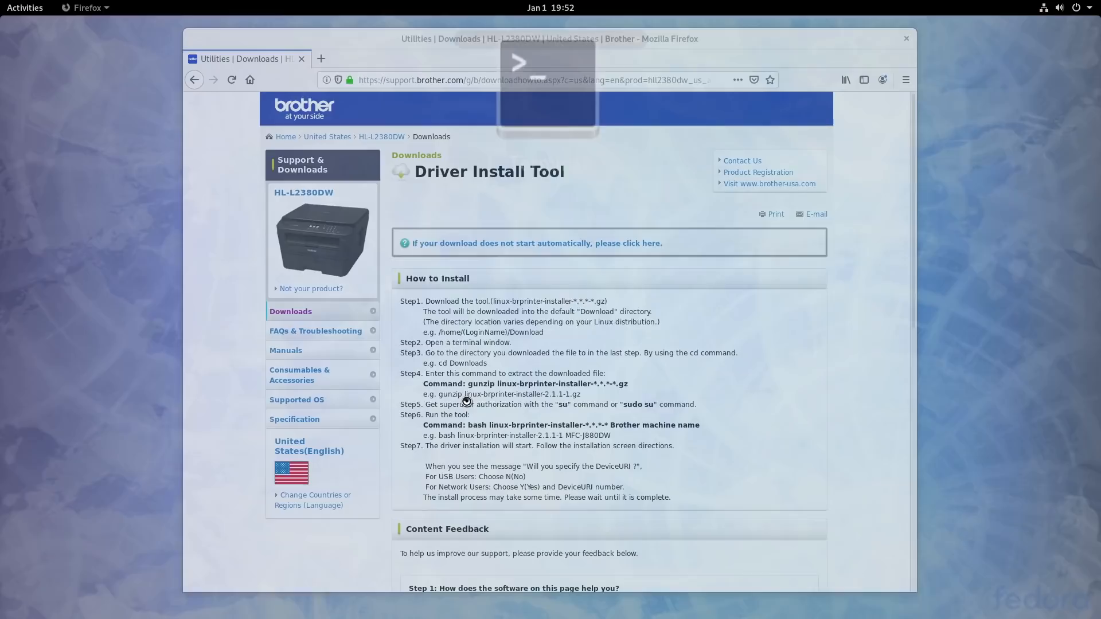
Step: Use the manual download link on the Brother page to save linux-brprinter-installer-2.2.1-1.gz to disk
left_click(596, 277)
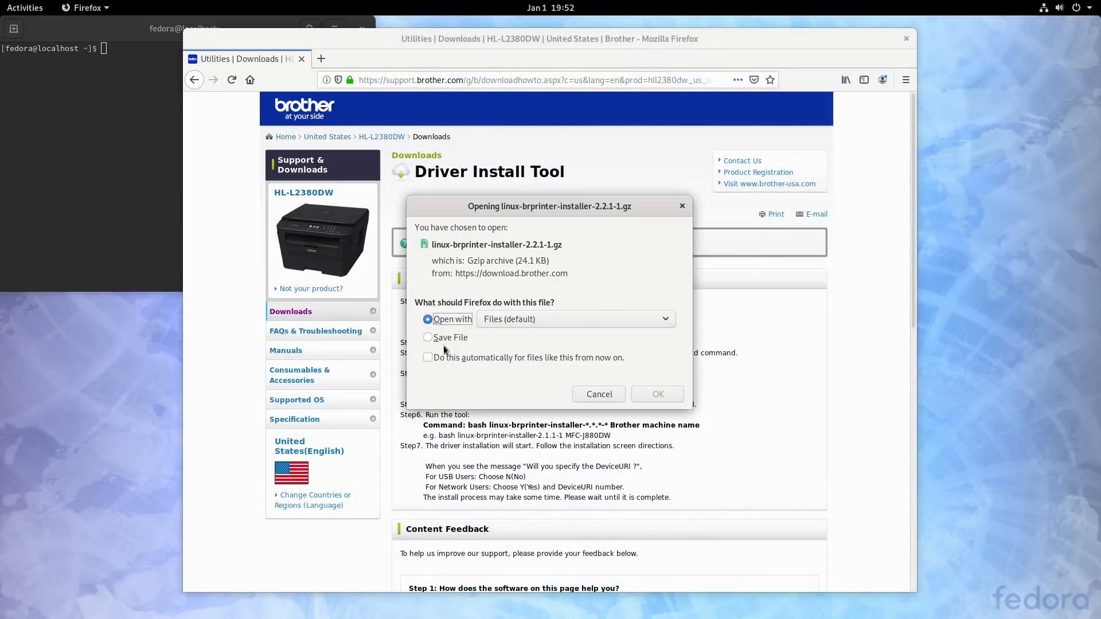
left_click(450, 338)
left_click(665, 395)
Step: Move the terminal window clear of the screen corner, switch to the Downloads directory in it and list the files
left_click_drag(276, 25, 792, 171)
type("cd Dow")
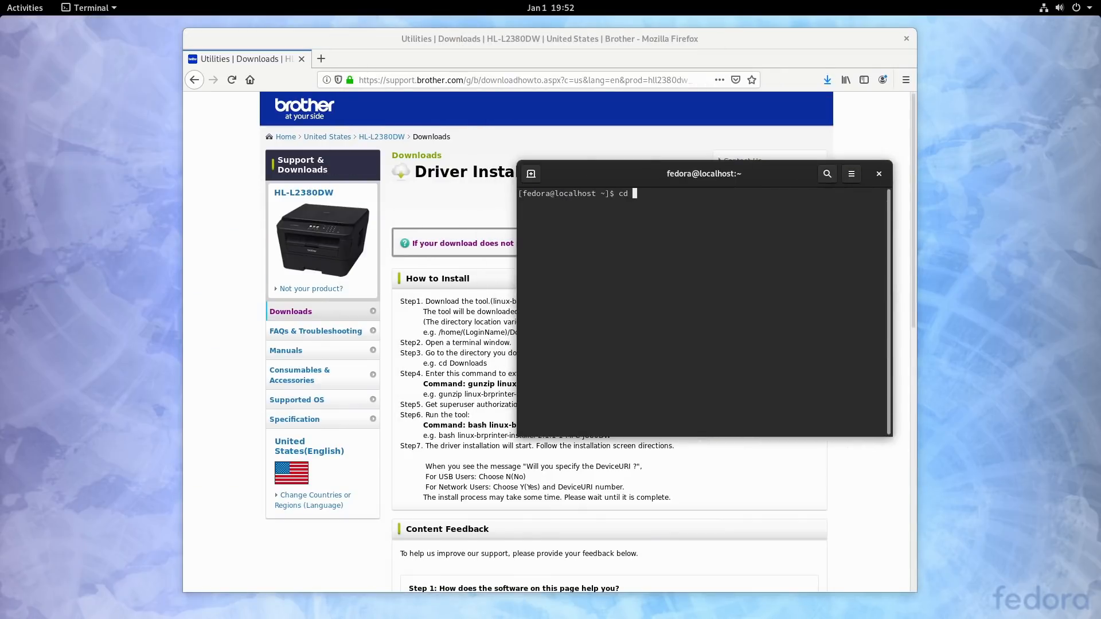
key("Tab")
key("Return")
type("ls")
key("Return")
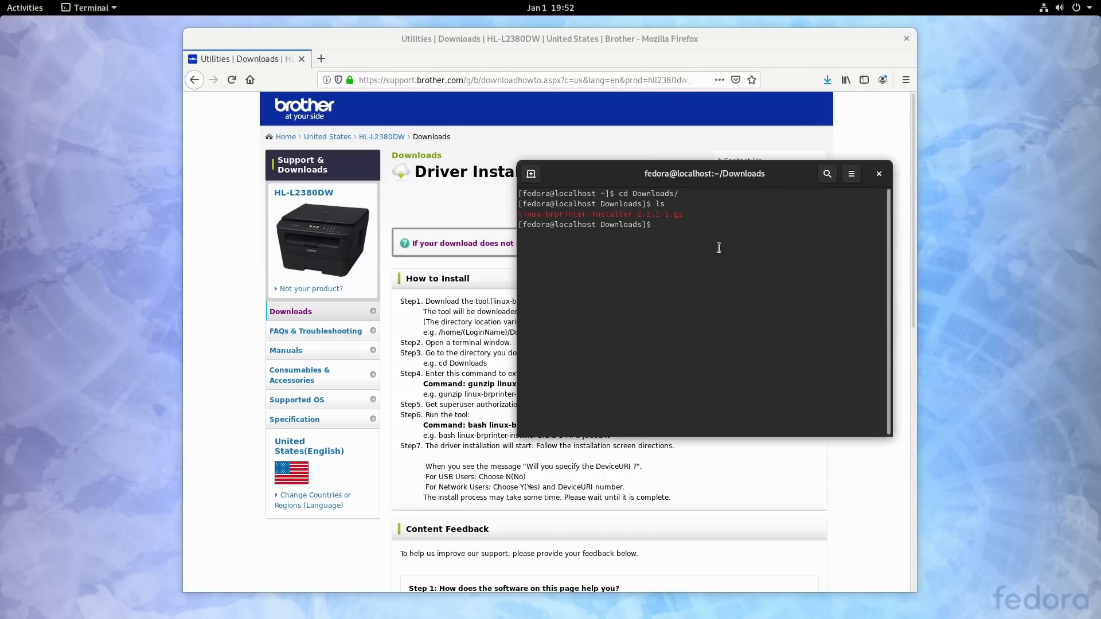
Step: Extract linux-brprinter-installer-2.2.1-1.gz with gunzip
type("gunzip ")
type("l")
key("Tab")
key("Return")
Step: Switch to a root shell with sudo su, entering the account password
type("sudo su")
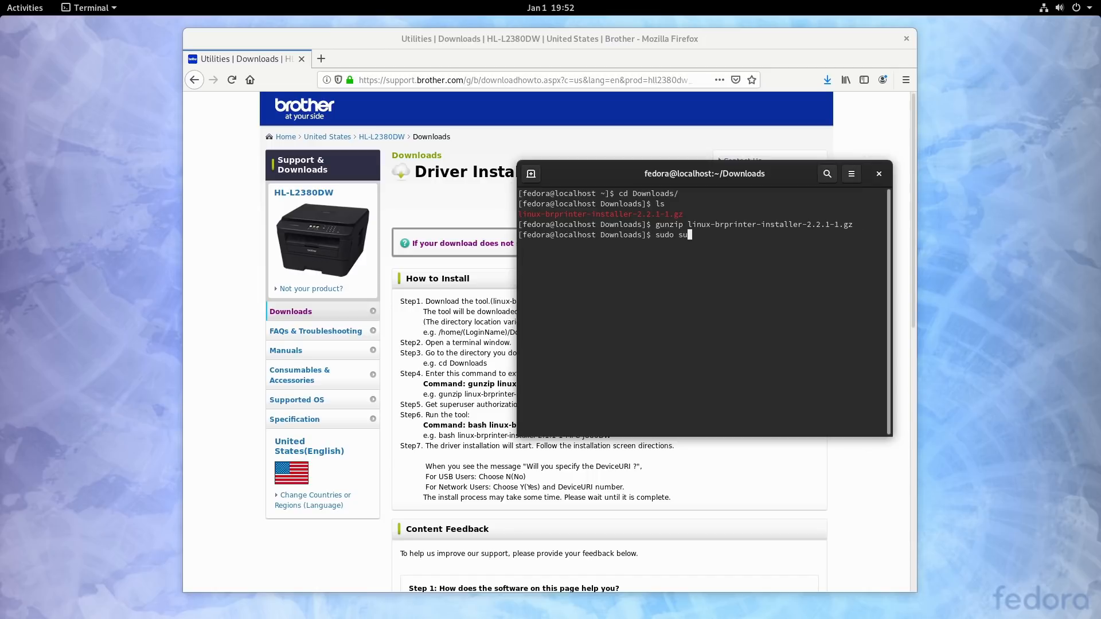
key("Return")
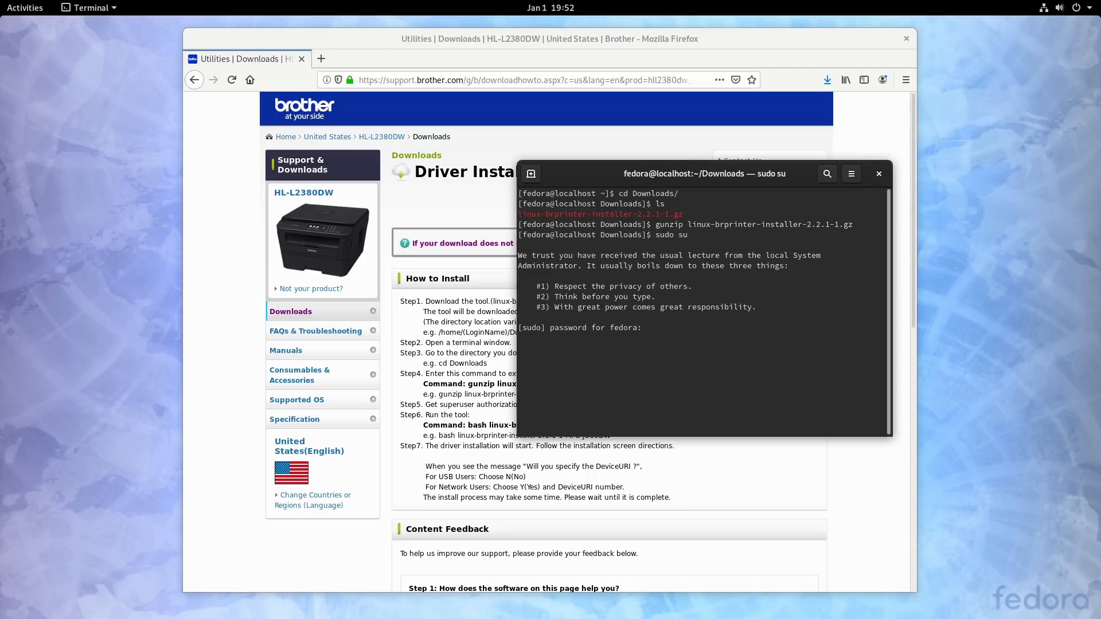
key("Return")
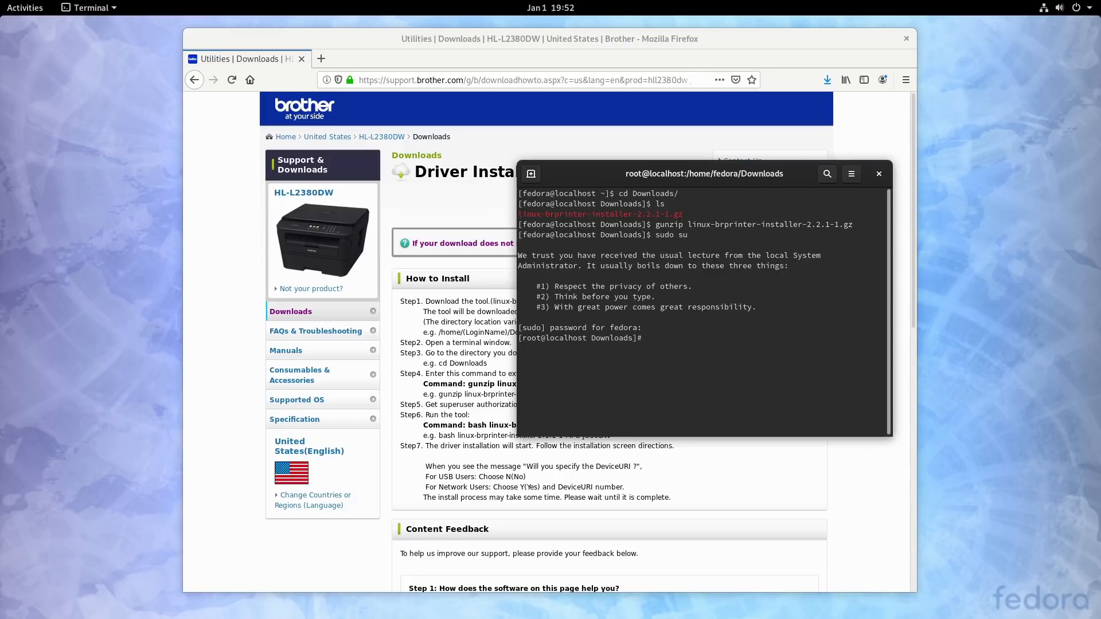
Step: Run the linux-brprinter-installer-2.2.1-1 script with bash and supply the model name HL-L2380DW
type("bash l")
key("Tab")
key("Return")
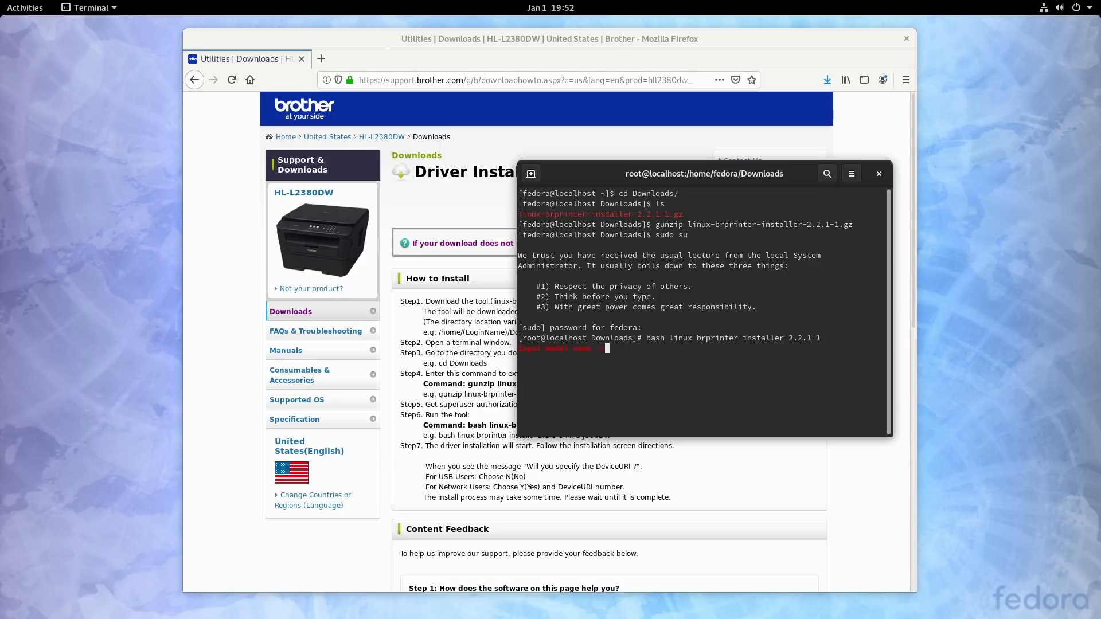
type("HL-L2380DW")
key("Return")
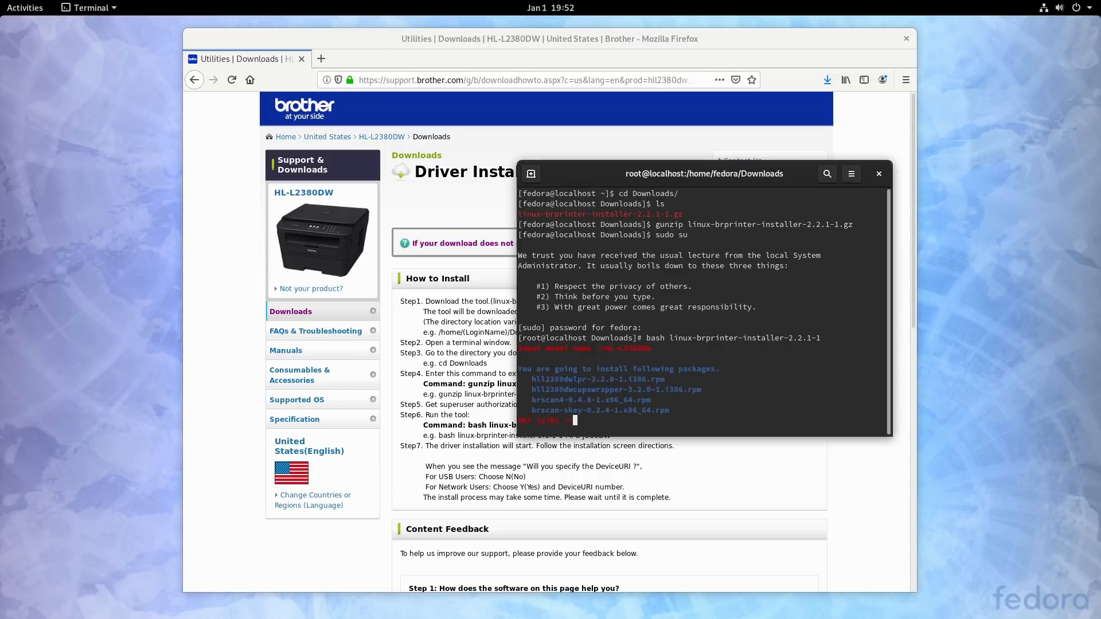
Step: Confirm installing the listed HL-L2380DW printer and scanner packages and agree to the Brother and GPL licence terms
type("y")
key("Return")
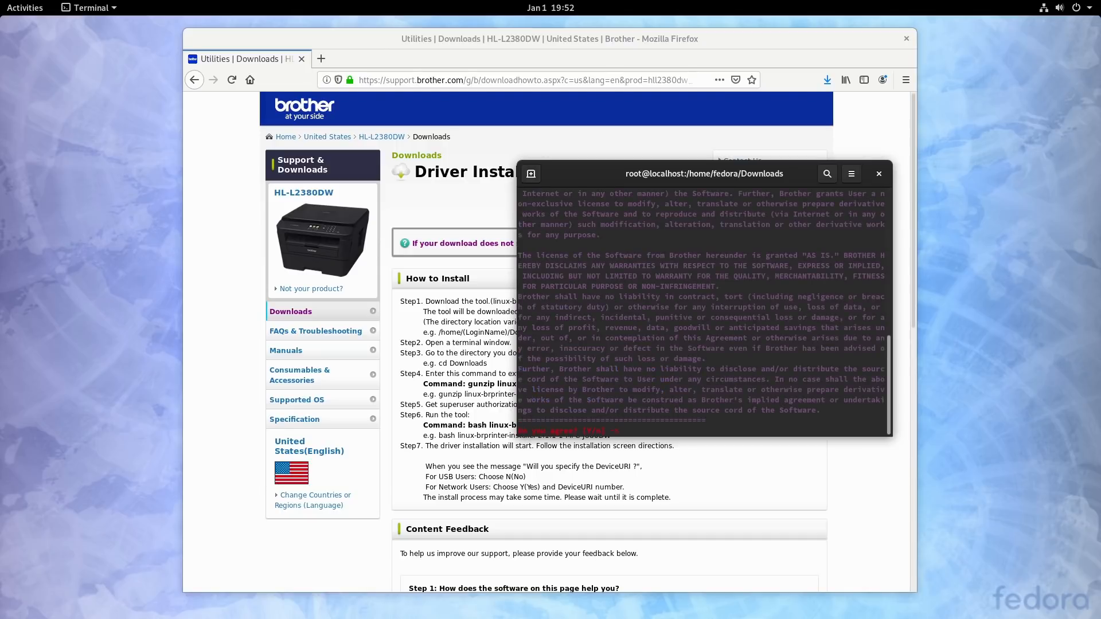
key("Return")
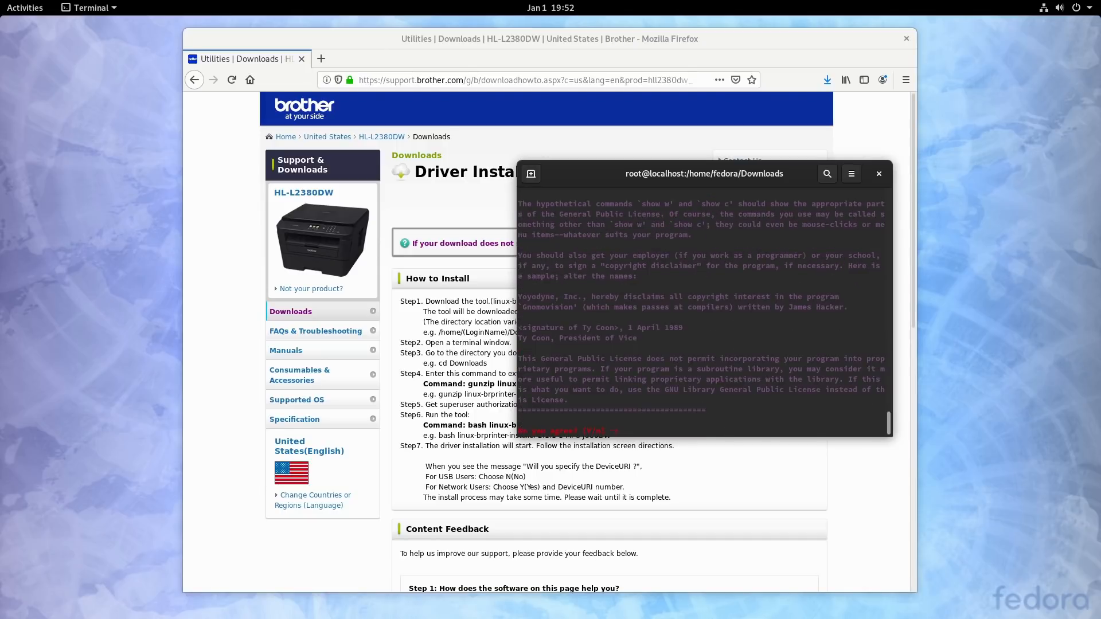
type("y")
key("Return")
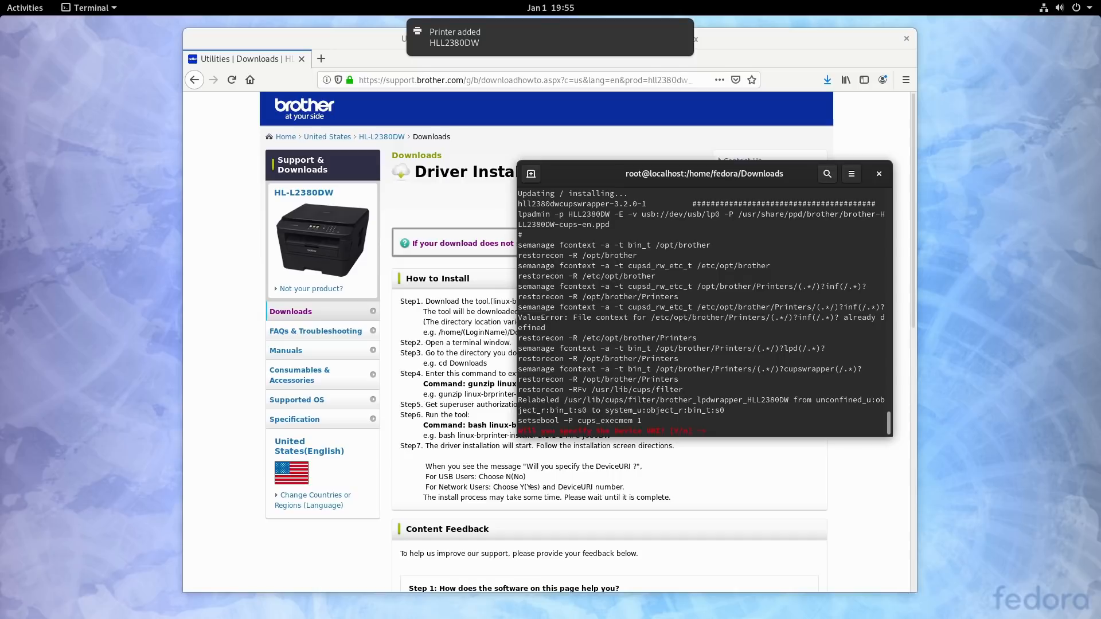
Step: Choose to specify the device URI, selecting option 12 for an IP address and entering 192.168.5.141
type("n")
key("Return")
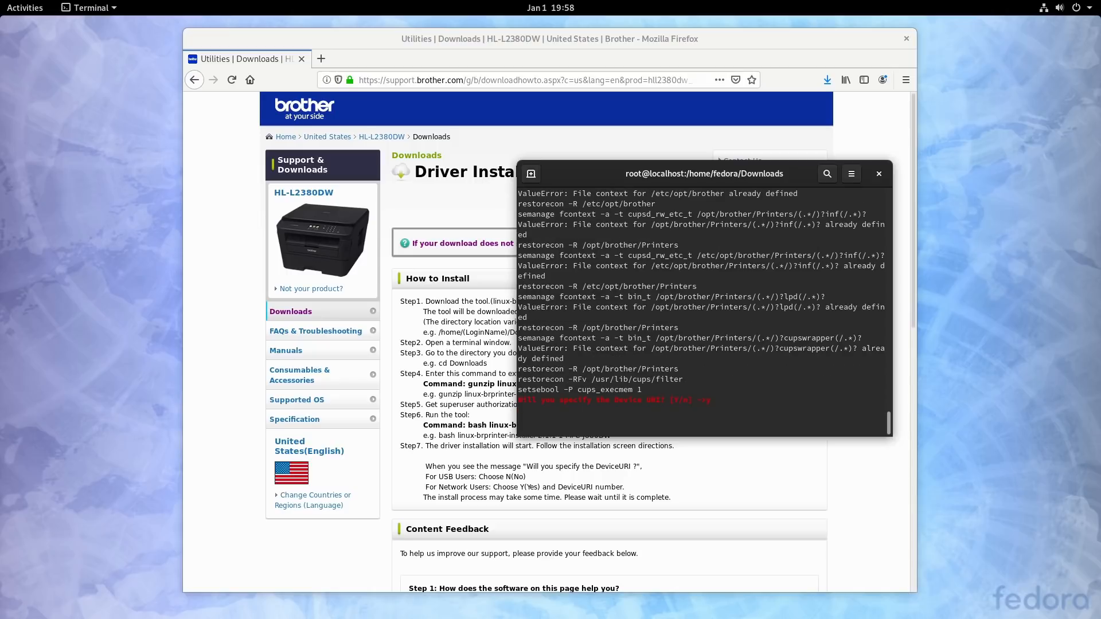
type("y")
key("Return")
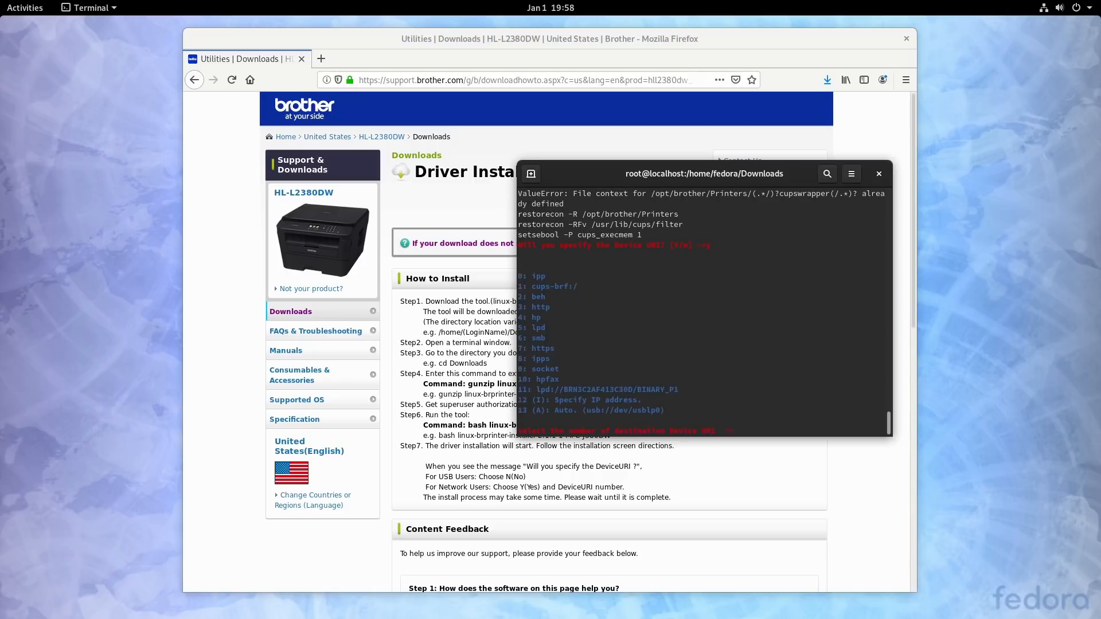
type("12")
key("Return")
type("192.16")
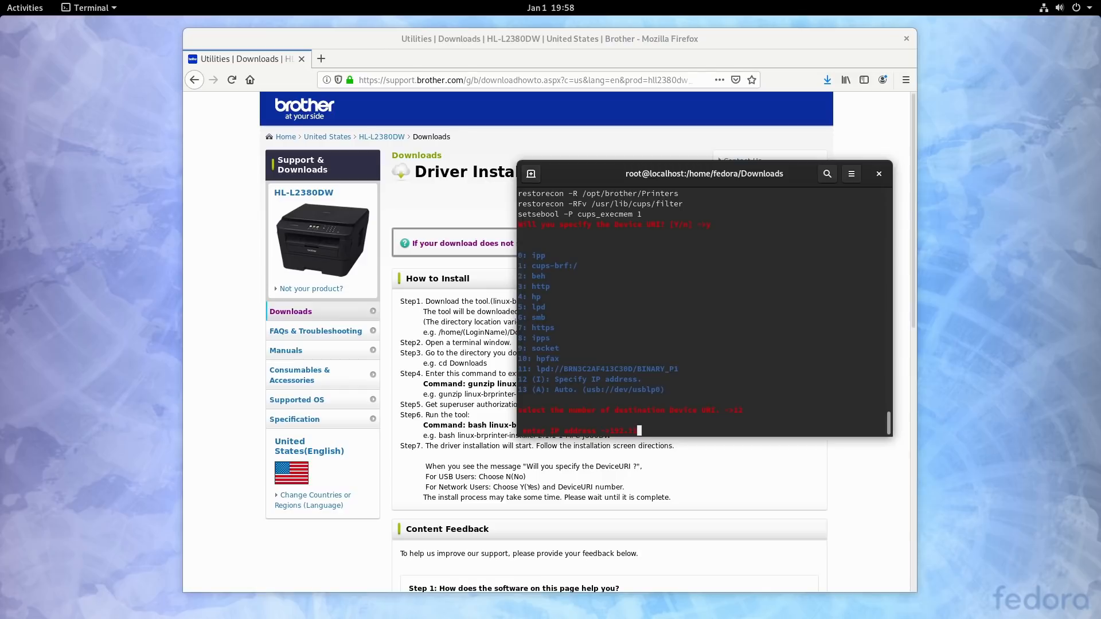
type("8.5.141")
key("Return")
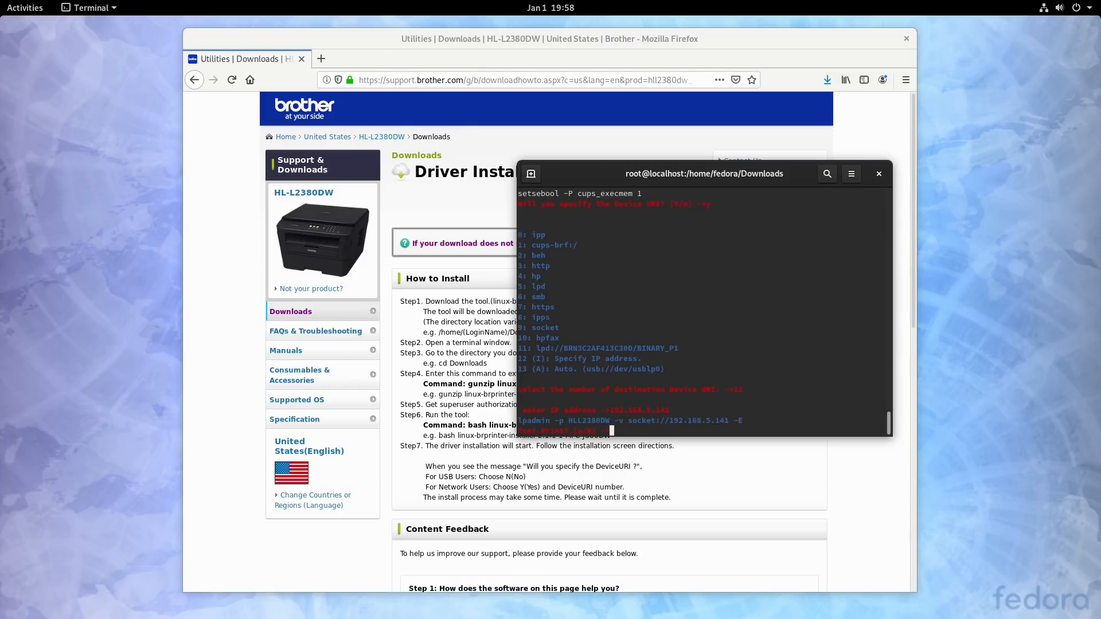
Step: Accept the test print and finish the driver installer
type("y")
key("Return")
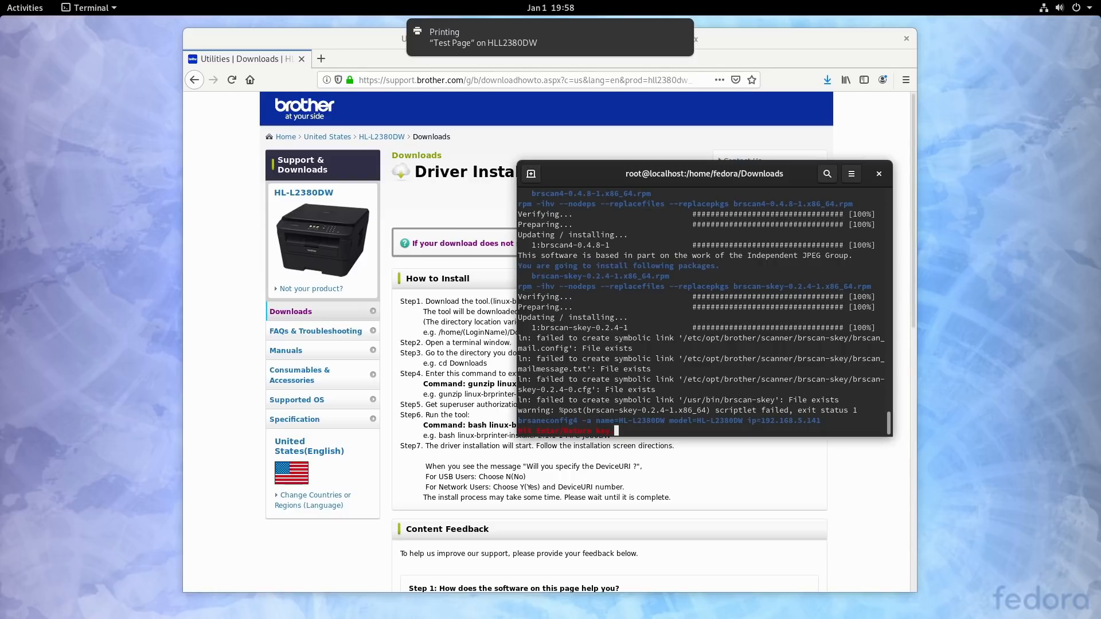
key("Return")
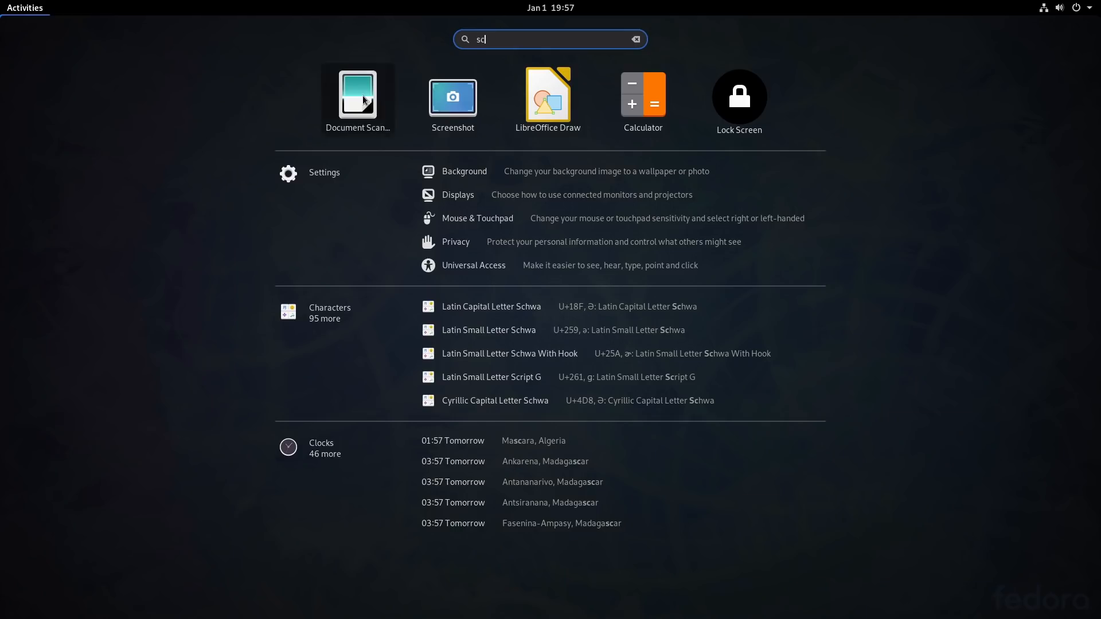
Step: Switch to Document Scanner, move its window away from the screen corner and enlarge it
left_click(363, 95)
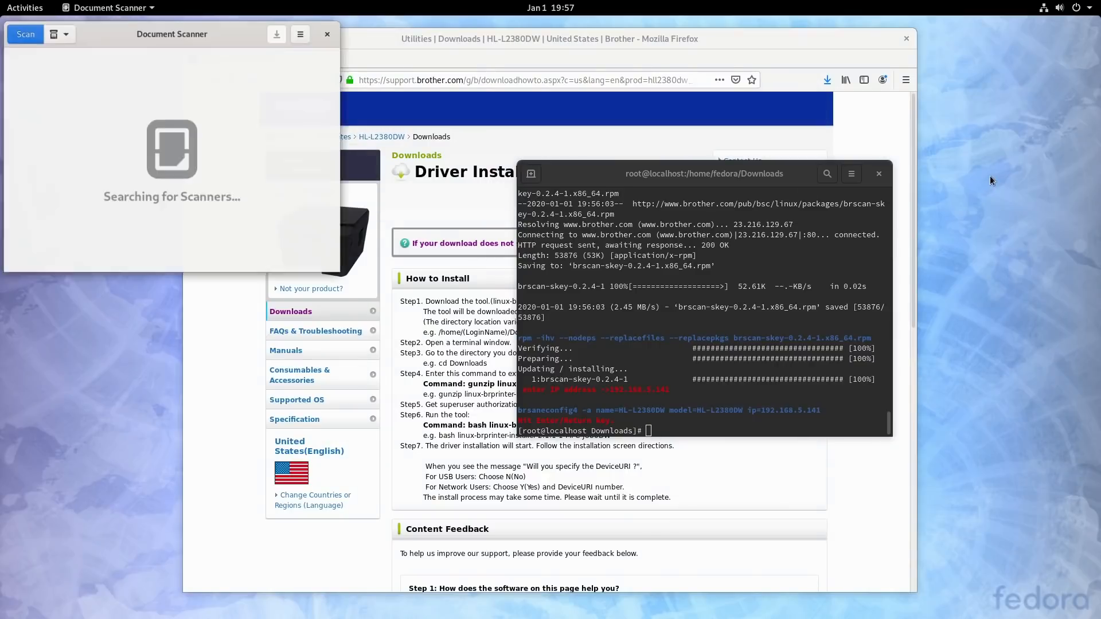
left_click_drag(166, 28, 456, 137)
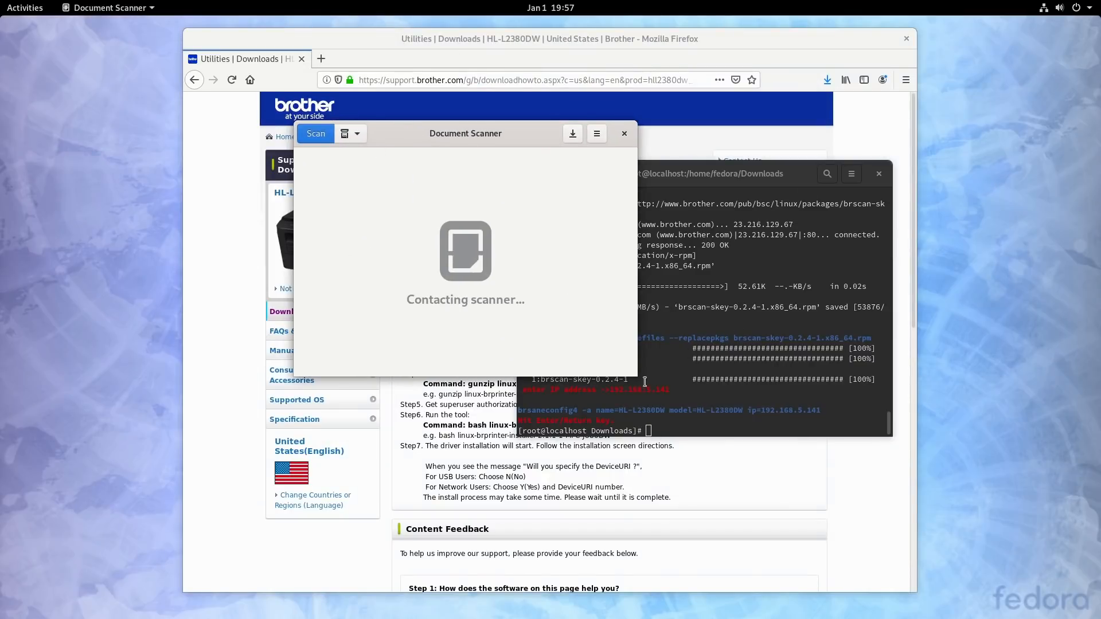
left_click_drag(636, 377, 713, 497)
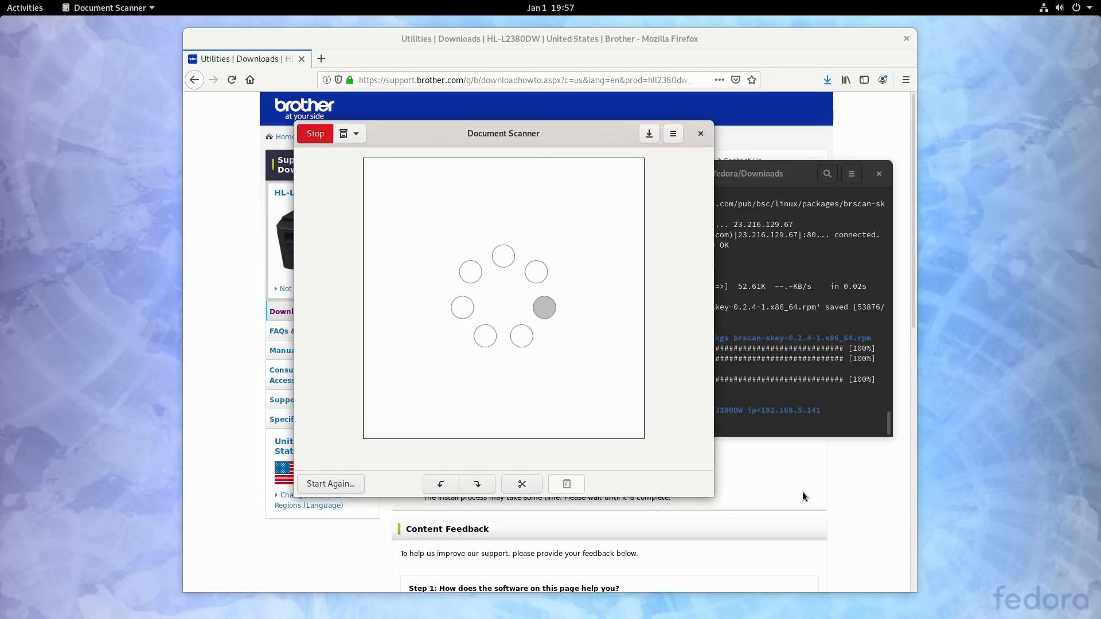